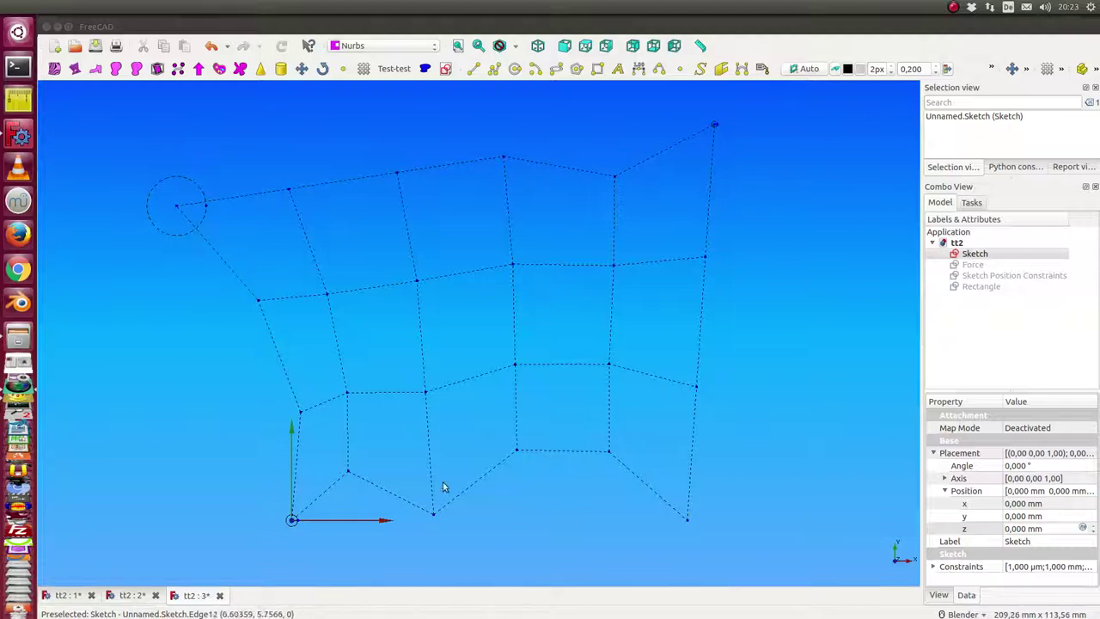
- Move an inner grid vertex left, then filter to named constraints and select topA (80 mm) and topB (40 mm)
double_click(971, 257)
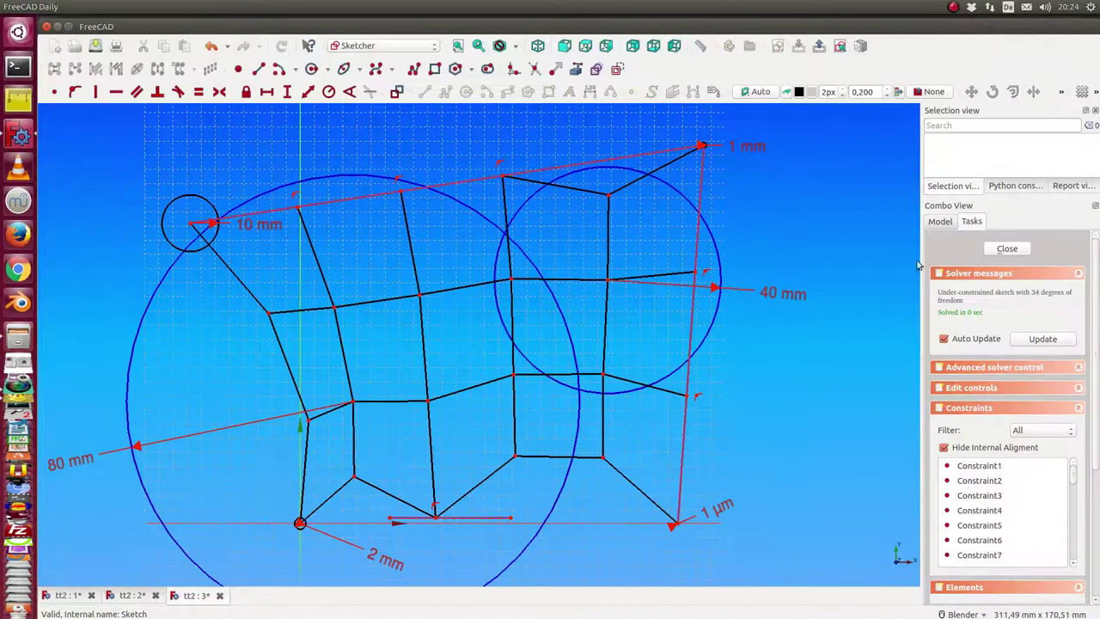
mouse_move(444, 312)
left_mouse_down()
mouse_move(464, 322)
mouse_move(413, 317)
mouse_move(440, 342)
mouse_move(424, 343)
mouse_move(462, 334)
mouse_move(445, 341)
left_mouse_up()
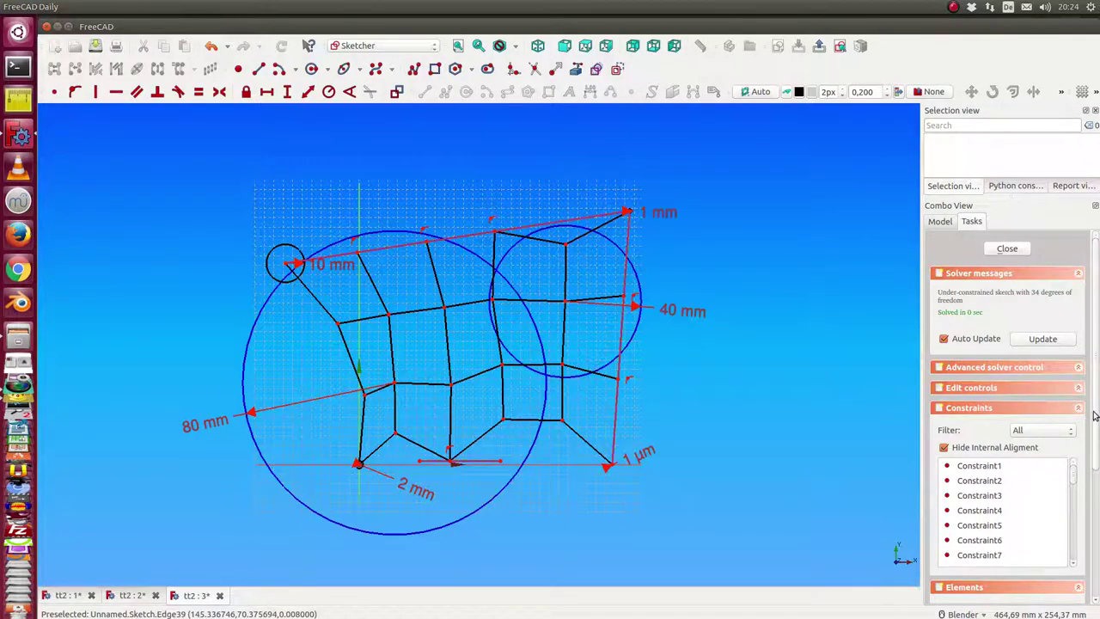
left_click(1050, 430)
left_click(1032, 469)
left_click(971, 540)
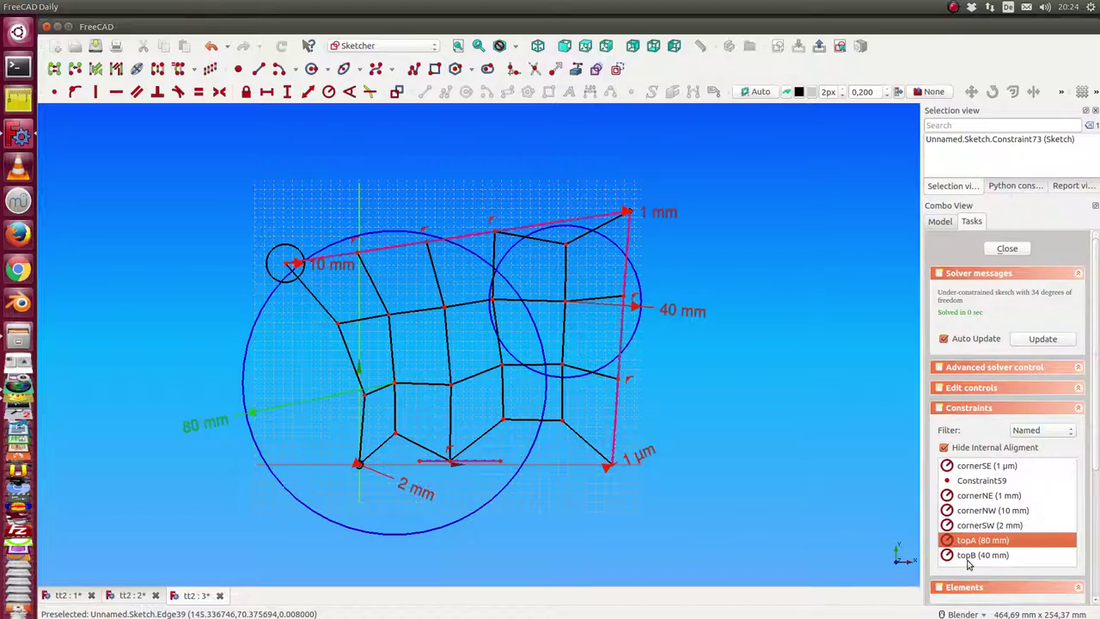
left_click(967, 556)
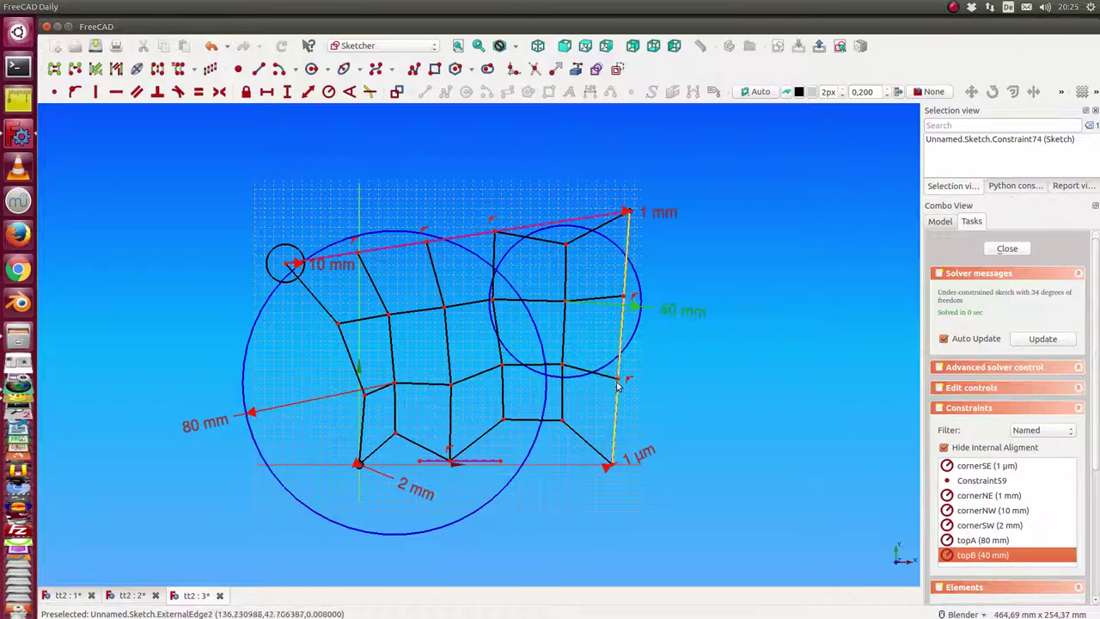
- Close the grid sketch, then drag the right line of Sketch Position Constraints vertical
left_click(1005, 249)
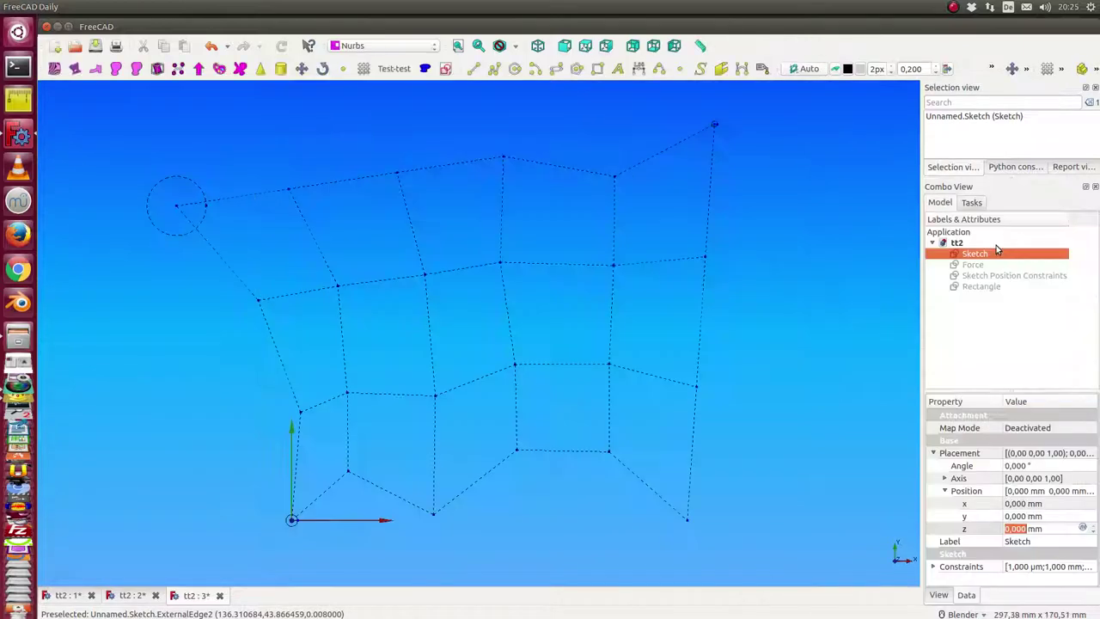
left_click(976, 276)
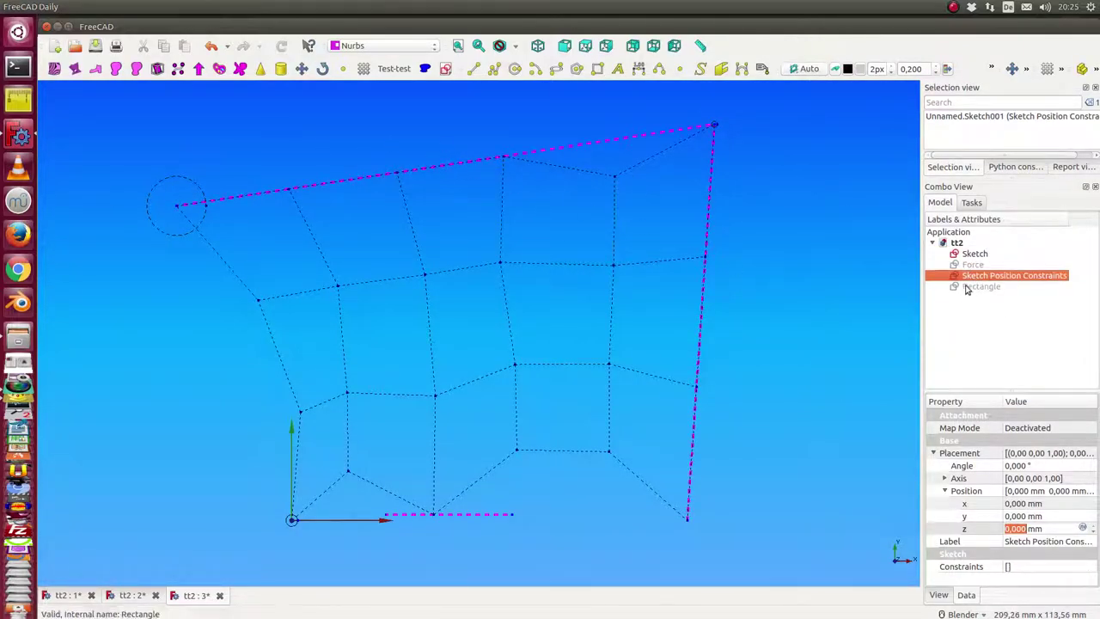
double_click(976, 278)
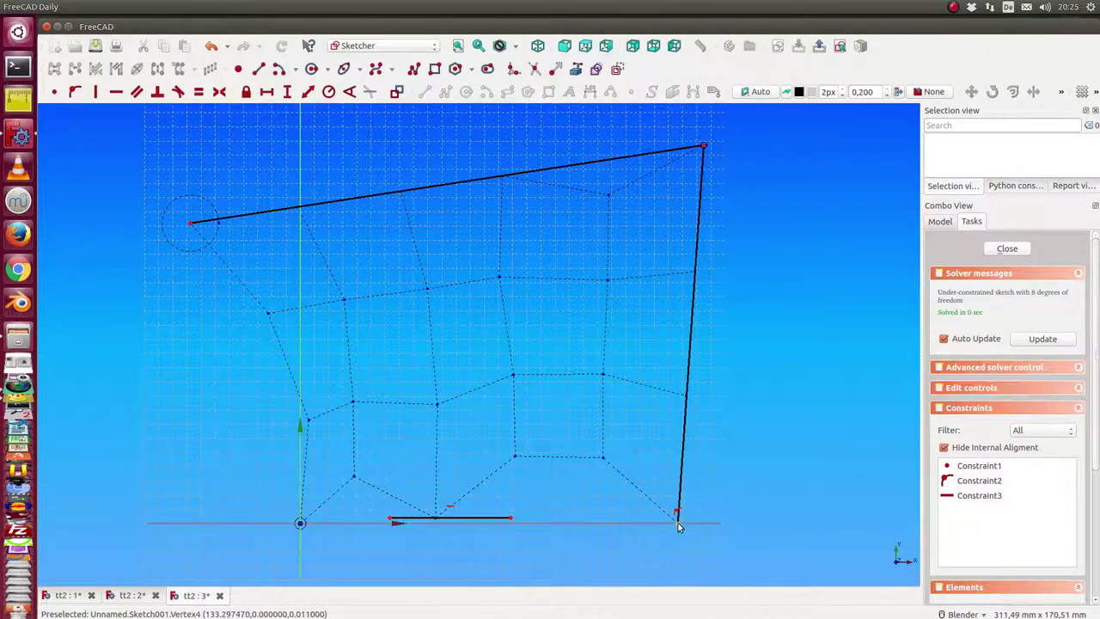
left_click_drag(680, 523, 702, 525)
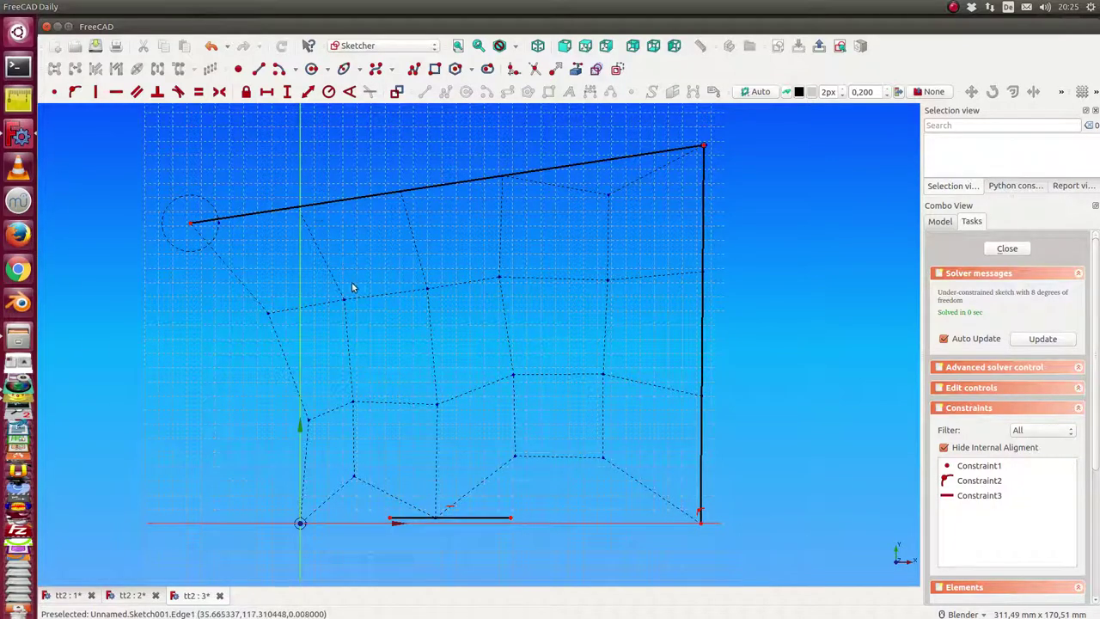
left_click(1007, 249)
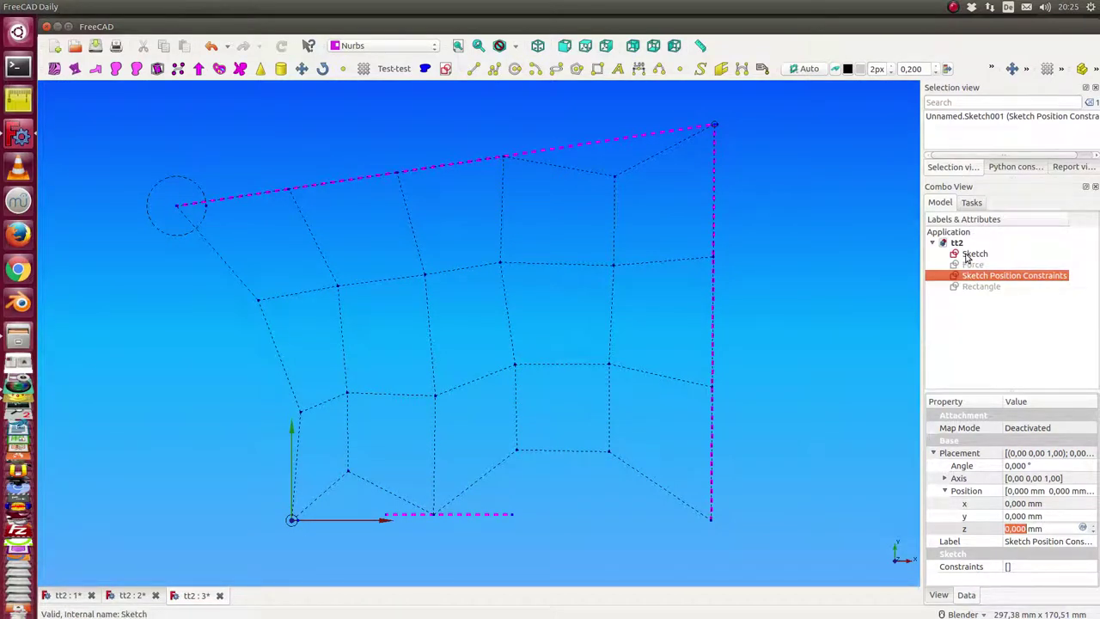
- With the grid Sketch selected, run the Topology test simulation to build the surface
left_click(971, 254)
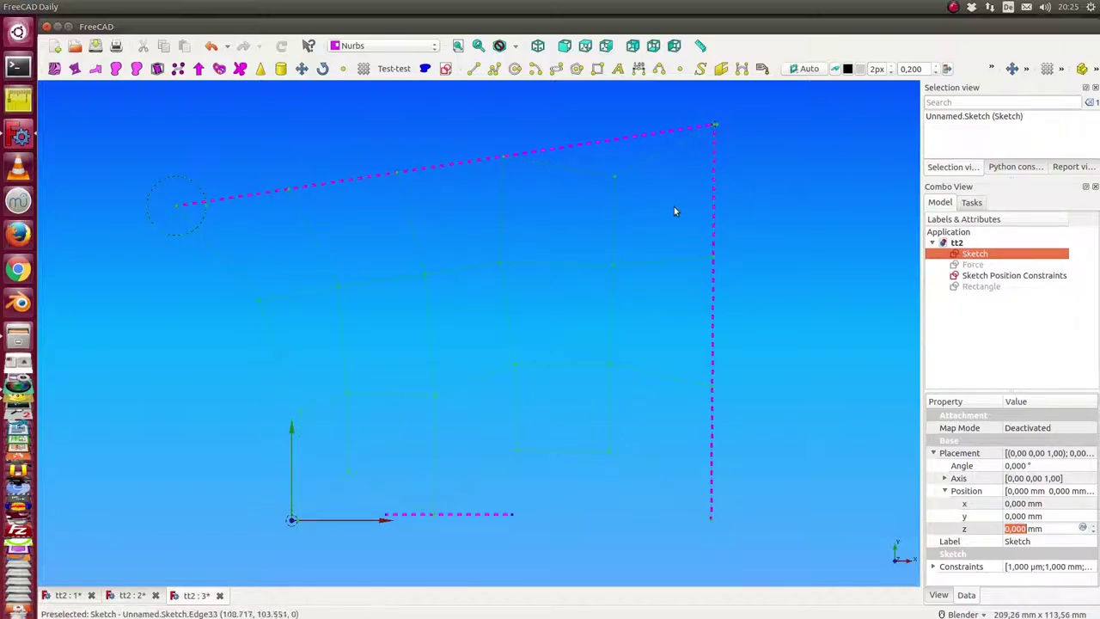
left_click(995, 277)
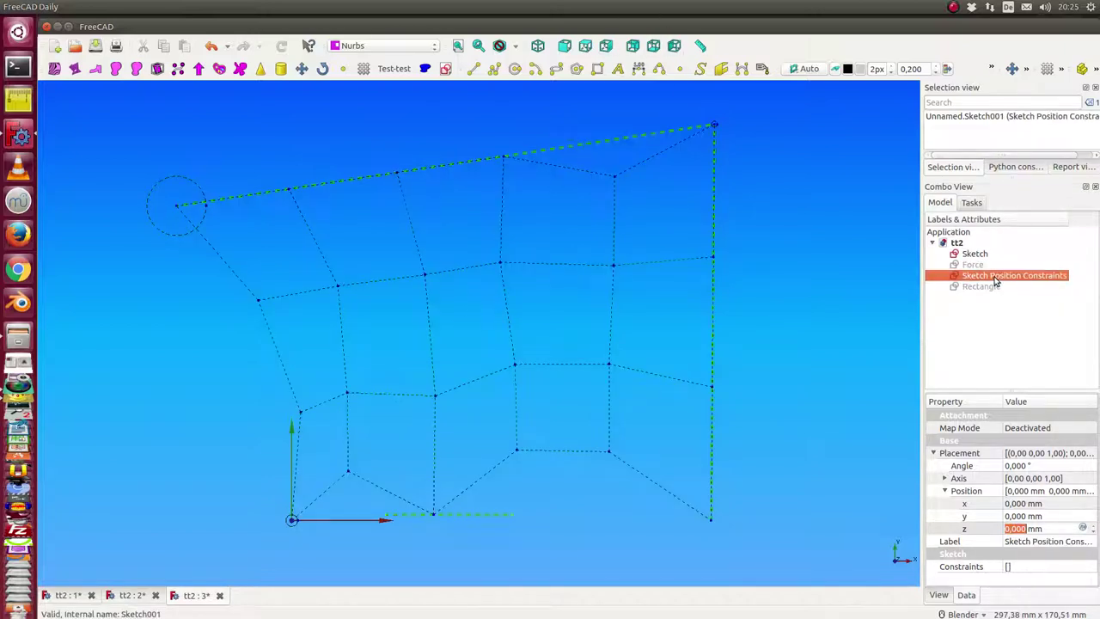
left_click(966, 257)
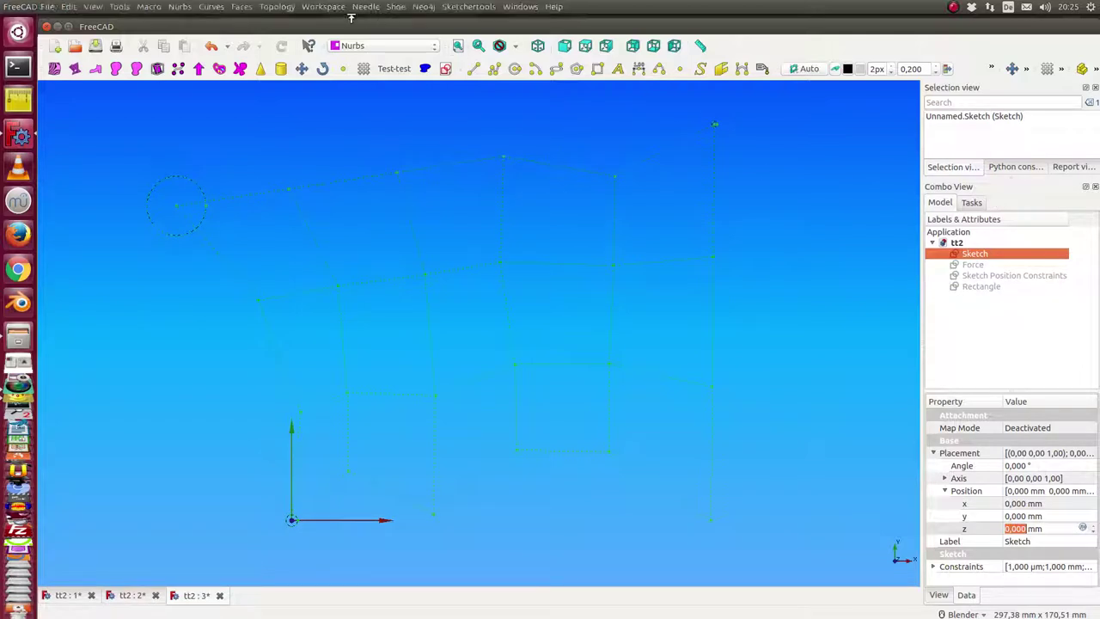
left_click(271, 7)
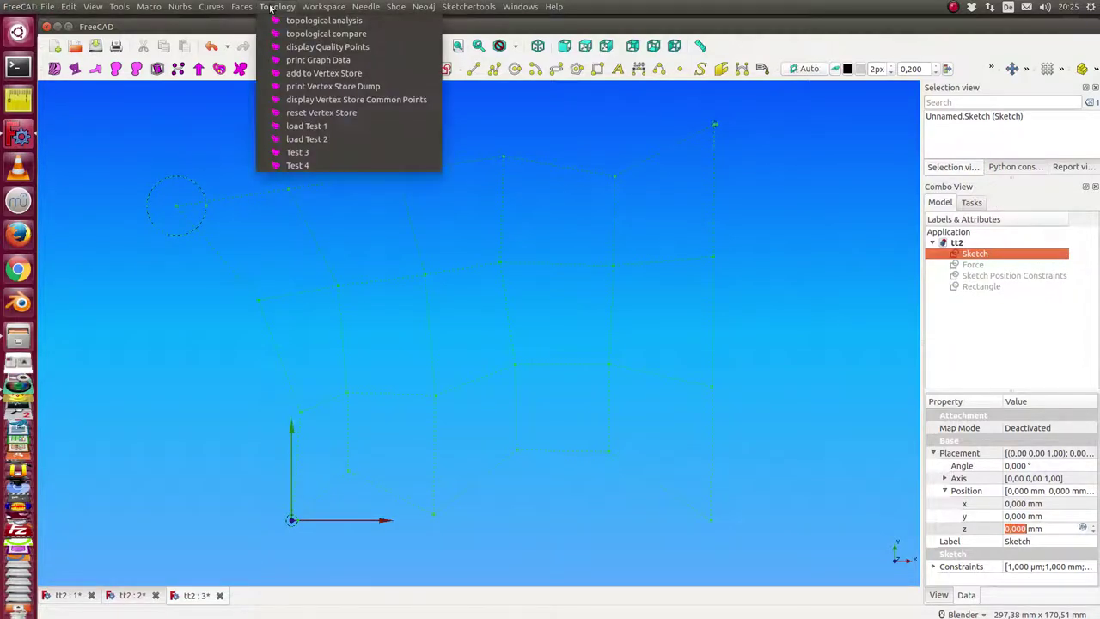
left_click(308, 155)
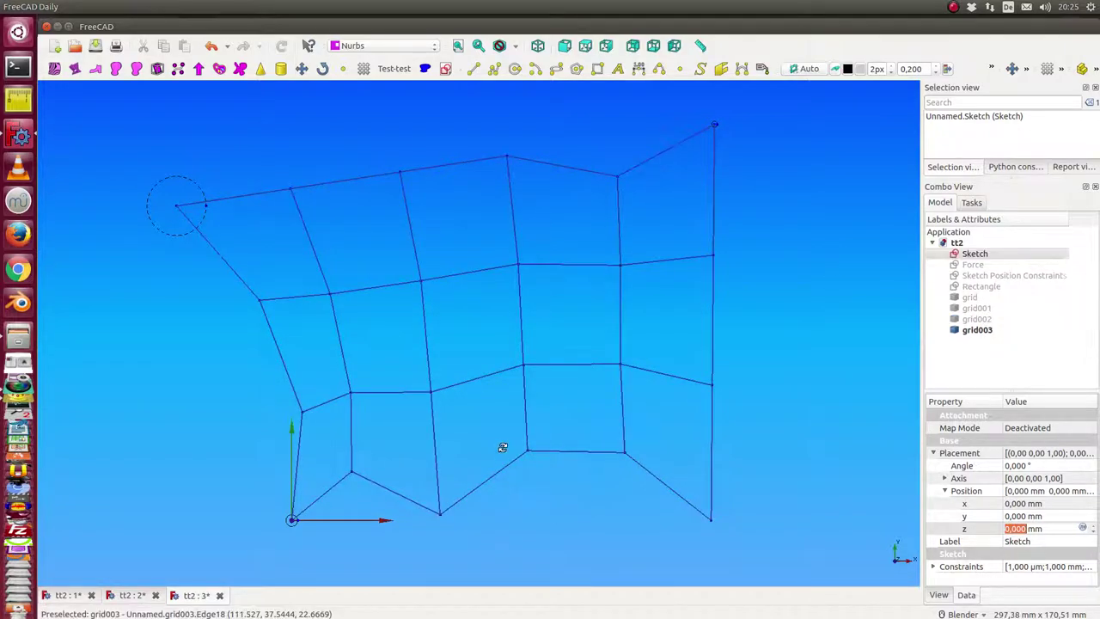
- Orbit and zoom to inspect the new tensioned NURBS surface
middle_click_drag(498, 443, 647, 515)
middle_click_drag(596, 450, 729, 437)
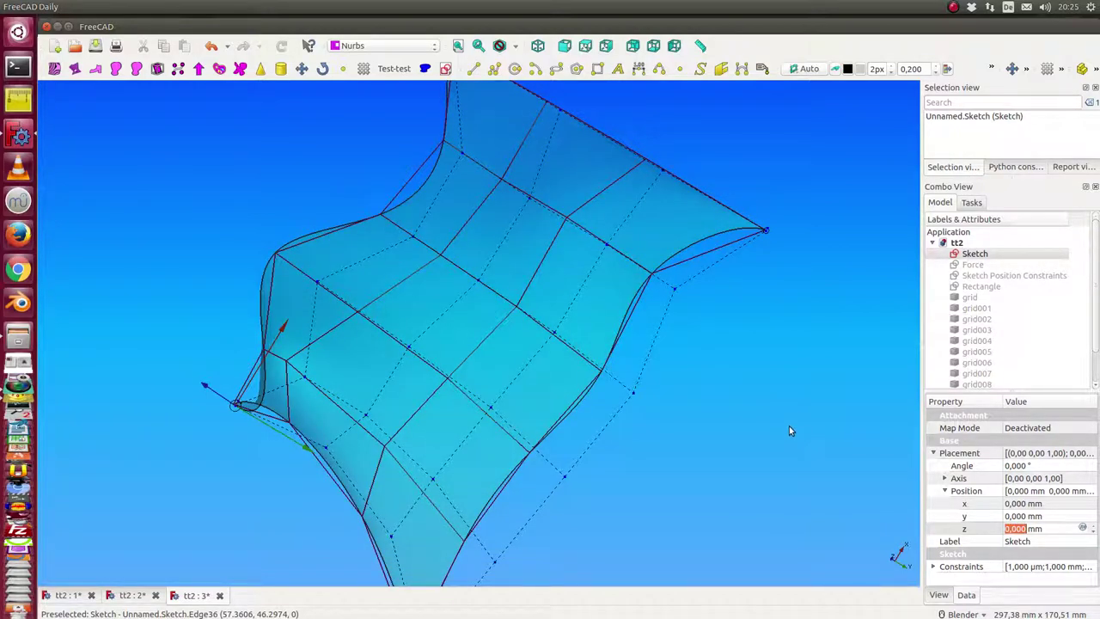
scroll(789, 425, "down", 5)
middle_click_drag(779, 436, 499, 319)
scroll(362, 406, "up", 3)
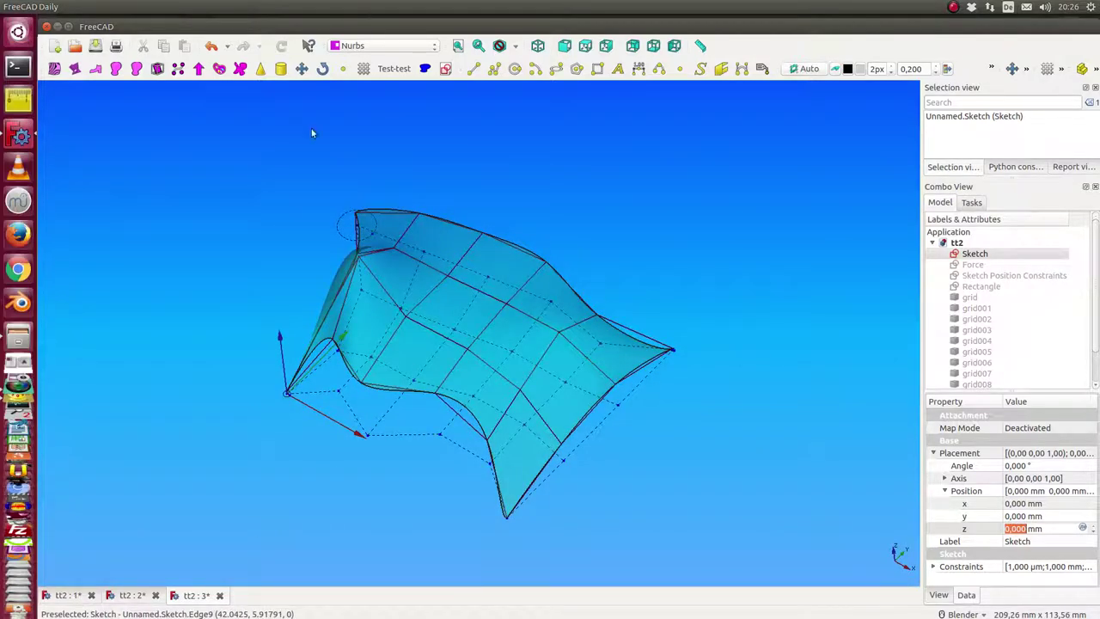
- Show the Force object's red control-point circles, then briefly open and close the grid Sketch
left_click(973, 266)
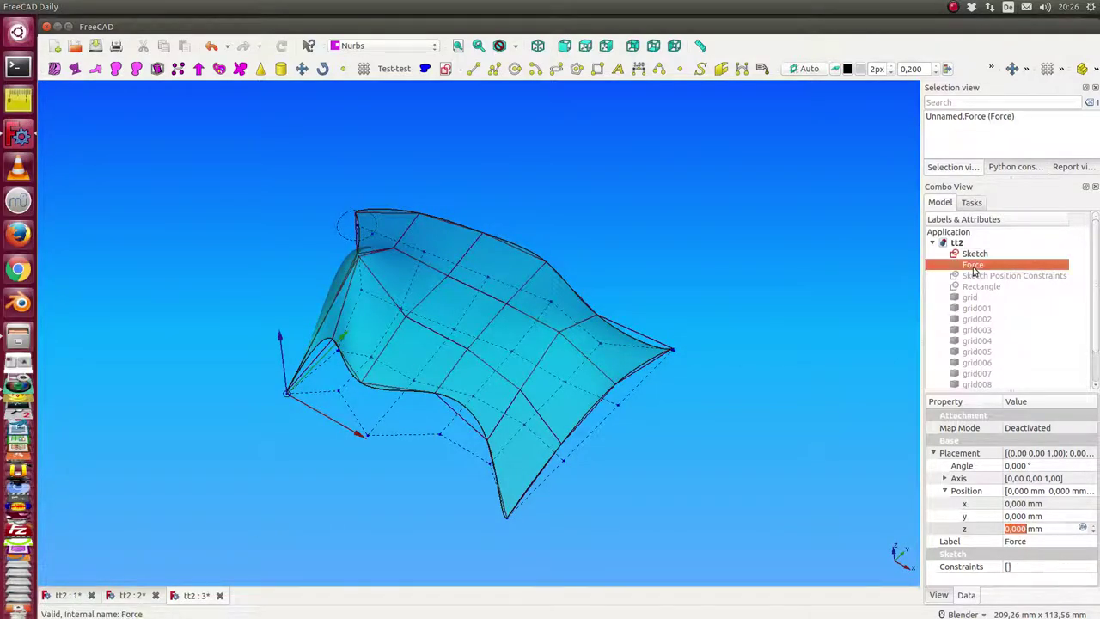
middle_click_drag(323, 212, 304, 268)
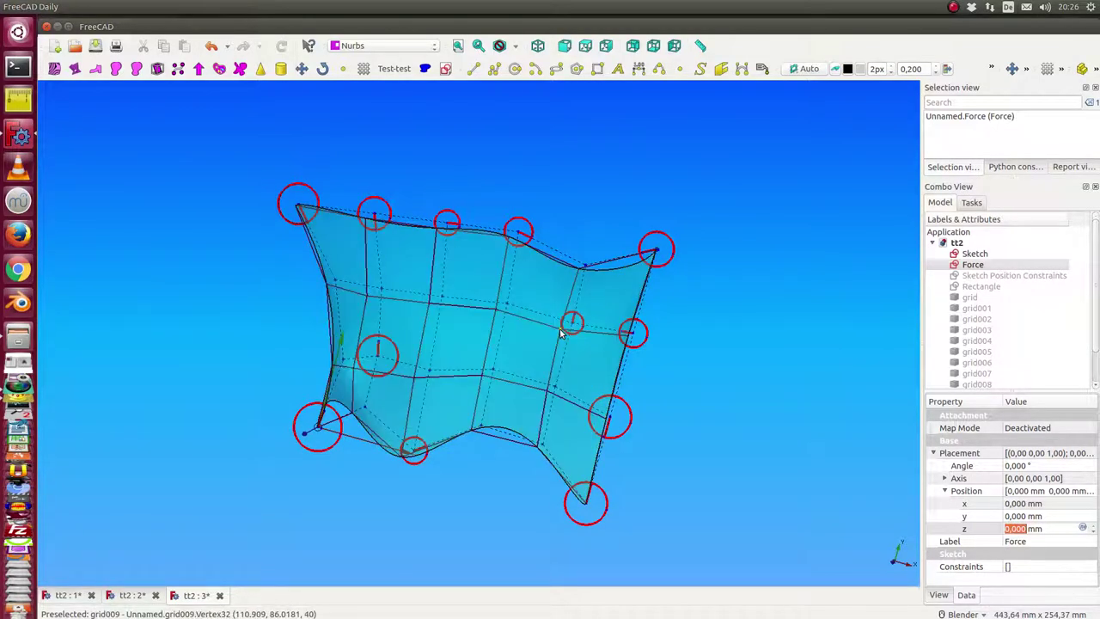
double_click(964, 255)
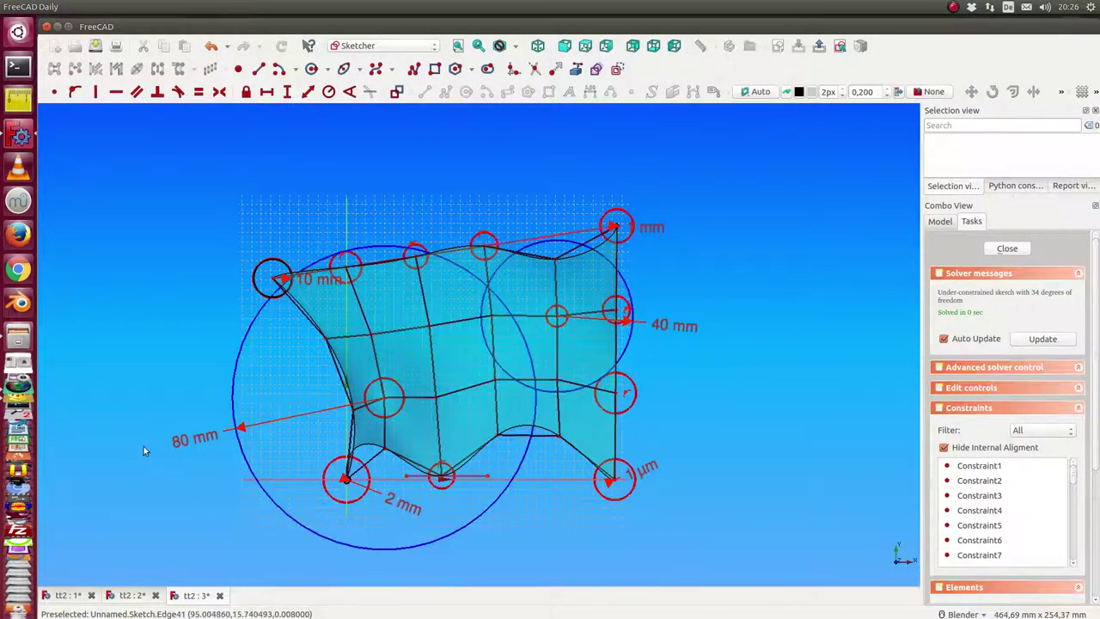
left_click(1006, 248)
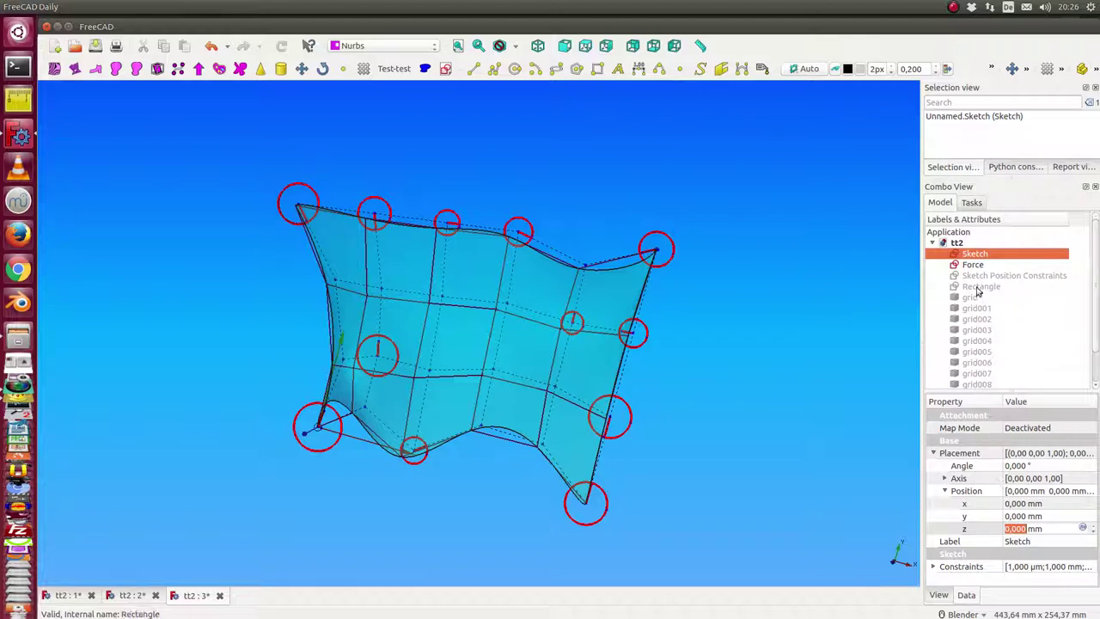
- Delete the intermediate grid objects through grid008 and review the Sketch's constraint values
left_click(969, 297)
key("shift+Down")
key("shift+Down")
key("shift+Down")
key("shift+Down")
key("shift+Down")
key("shift+Down")
key("shift+Down")
key("shift+Down")
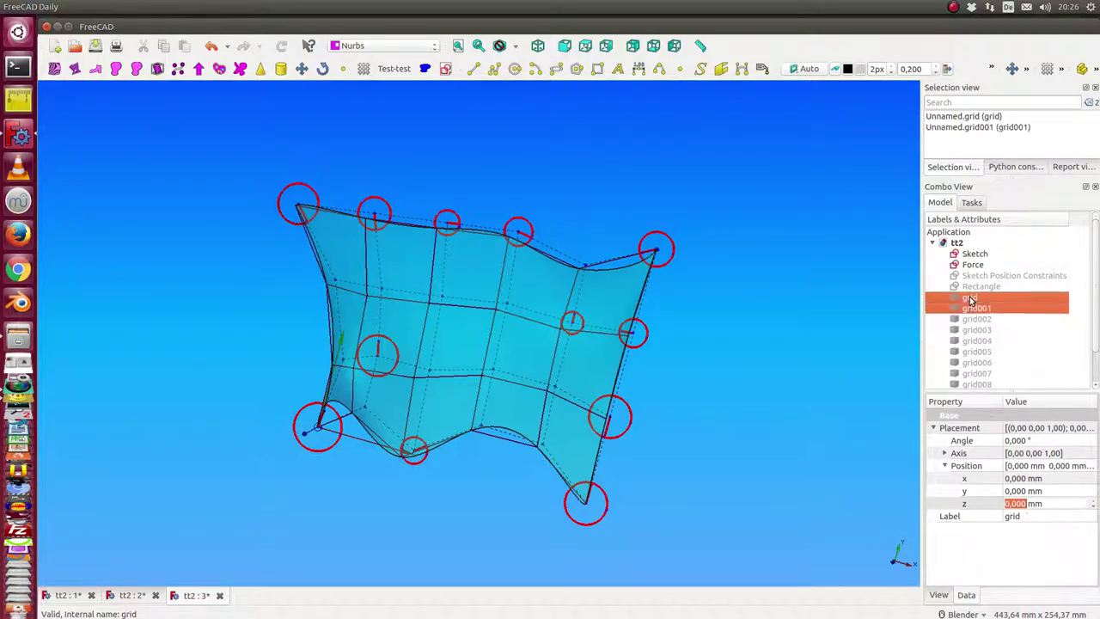
key("Delete")
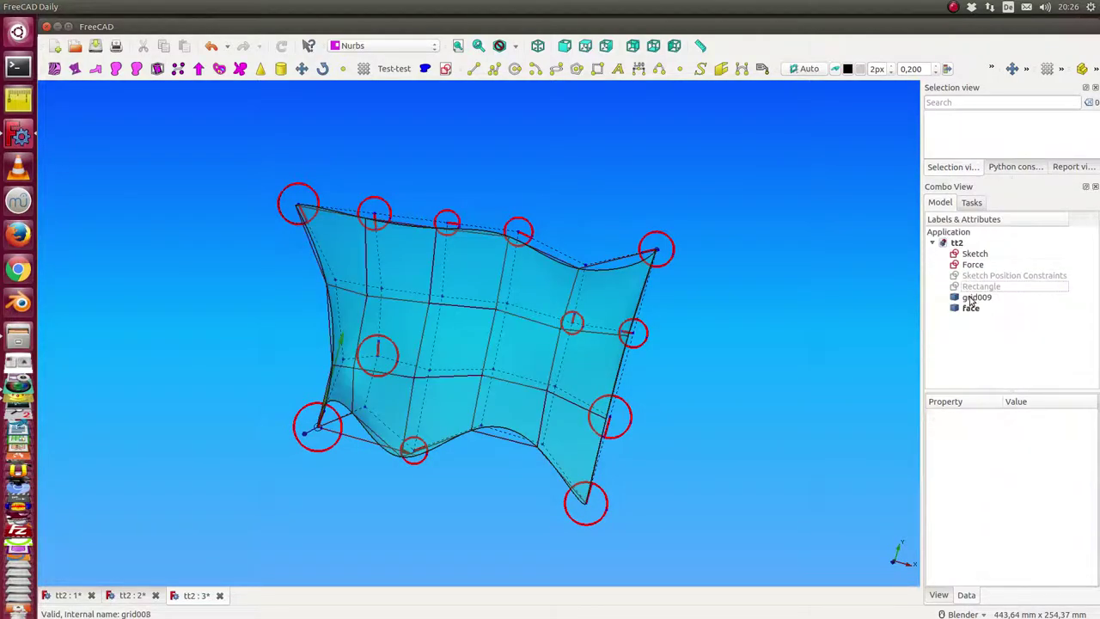
left_click(968, 255)
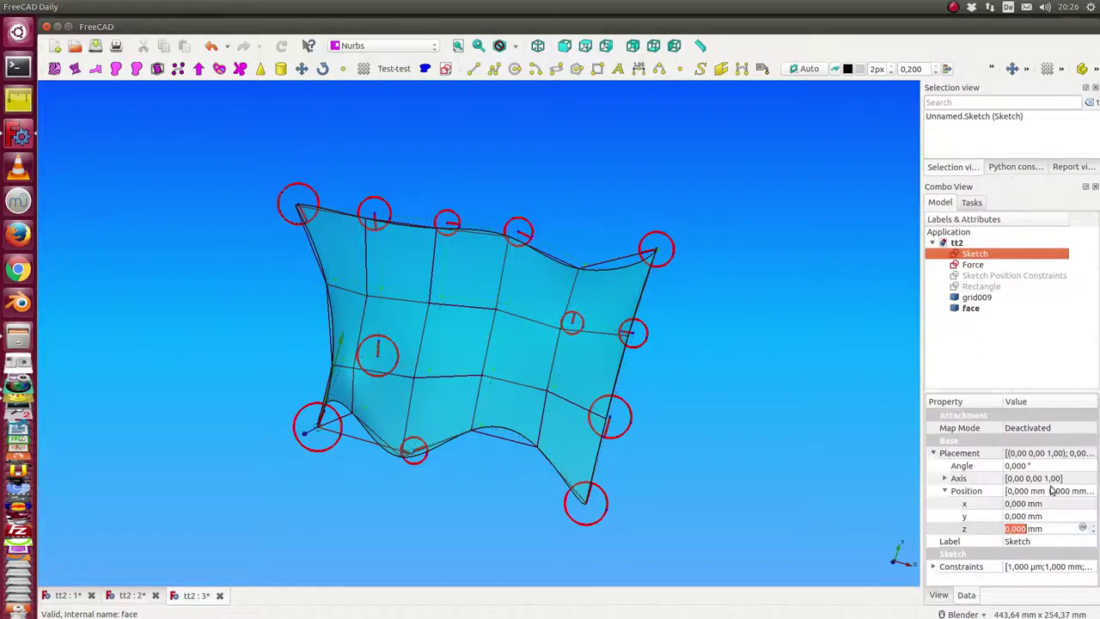
left_click(932, 567)
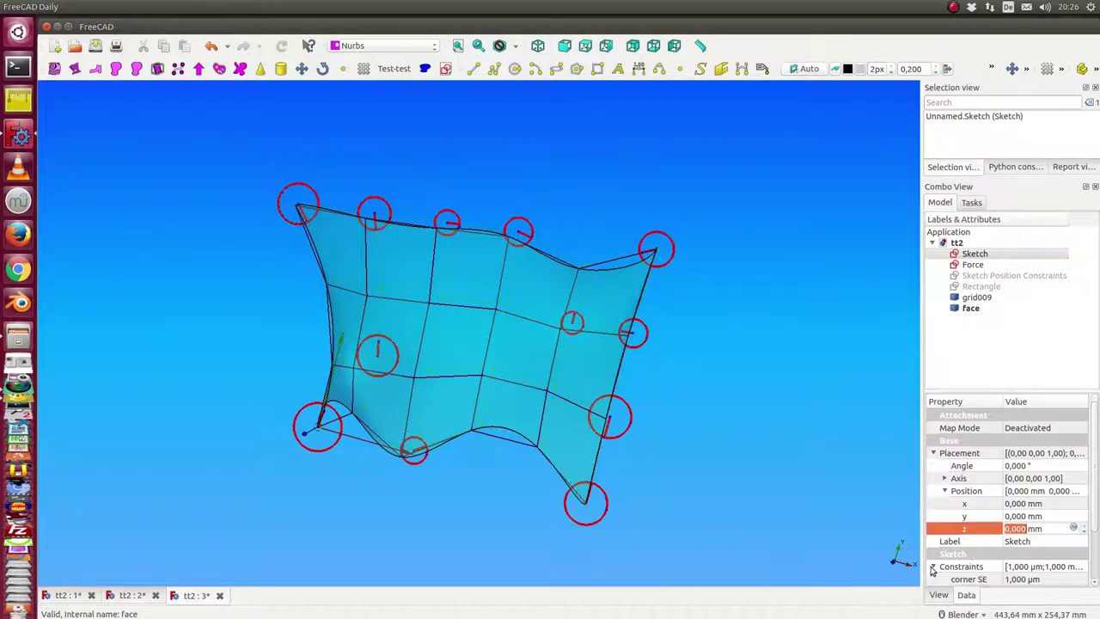
scroll(1088, 511, "down", 2)
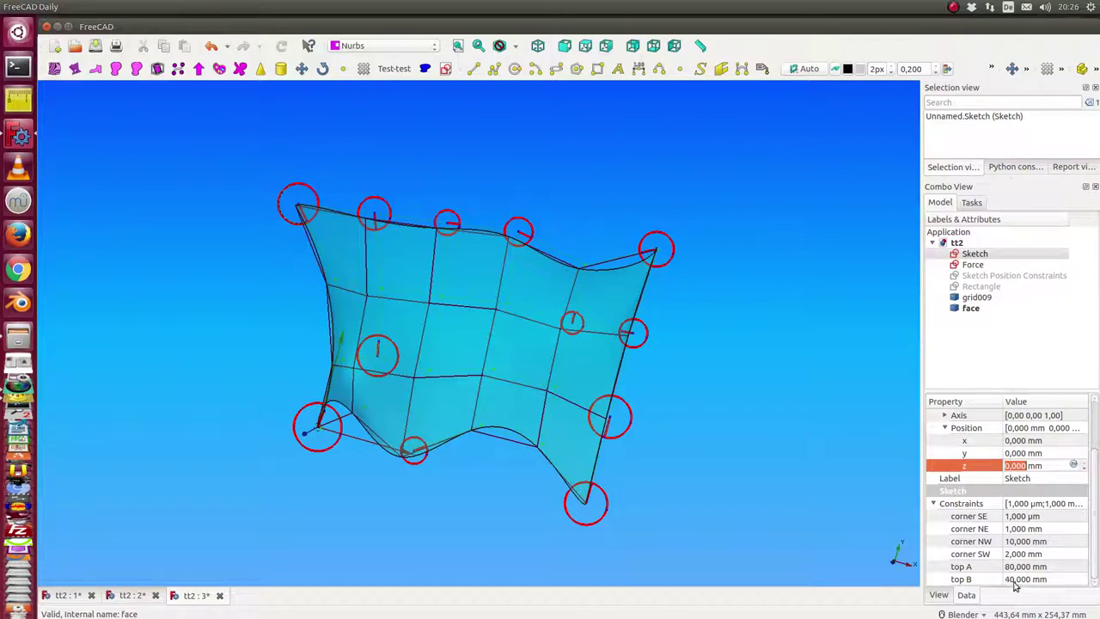
- Duplicate the Force object and rename the copy 'Force 80 40'
left_click(961, 266)
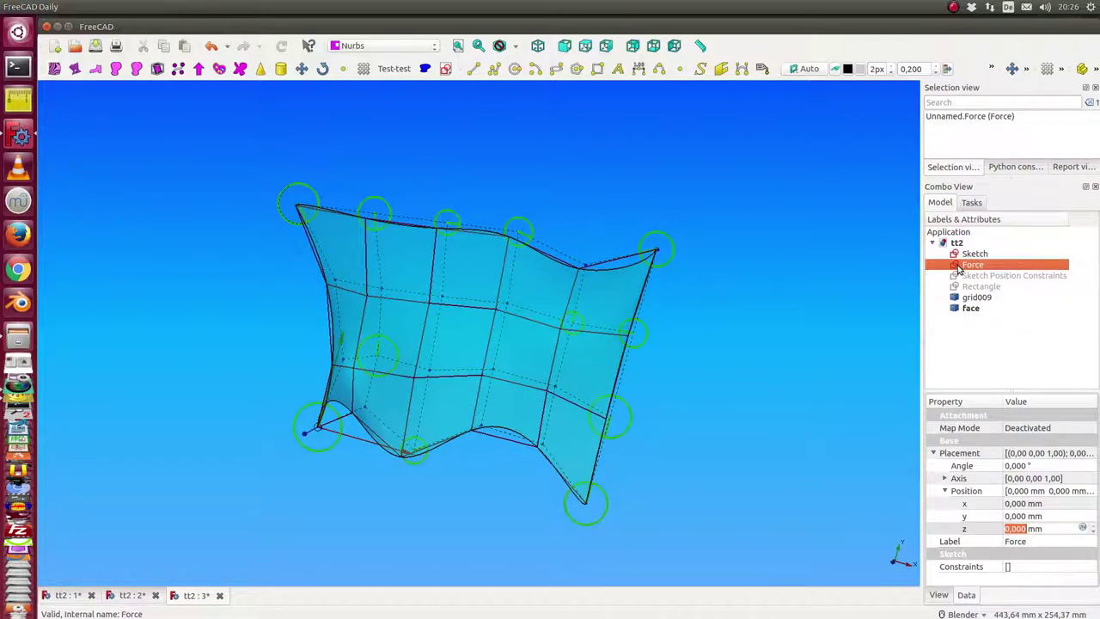
key("ctrl+c")
key("ctrl+v")
left_click(966, 320)
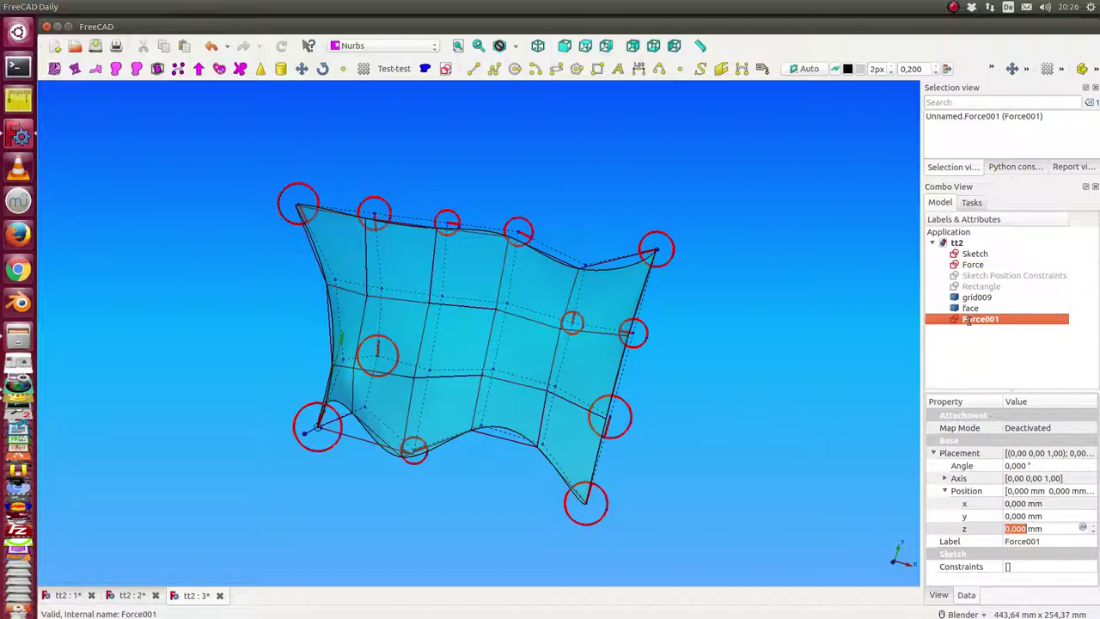
left_click(968, 321)
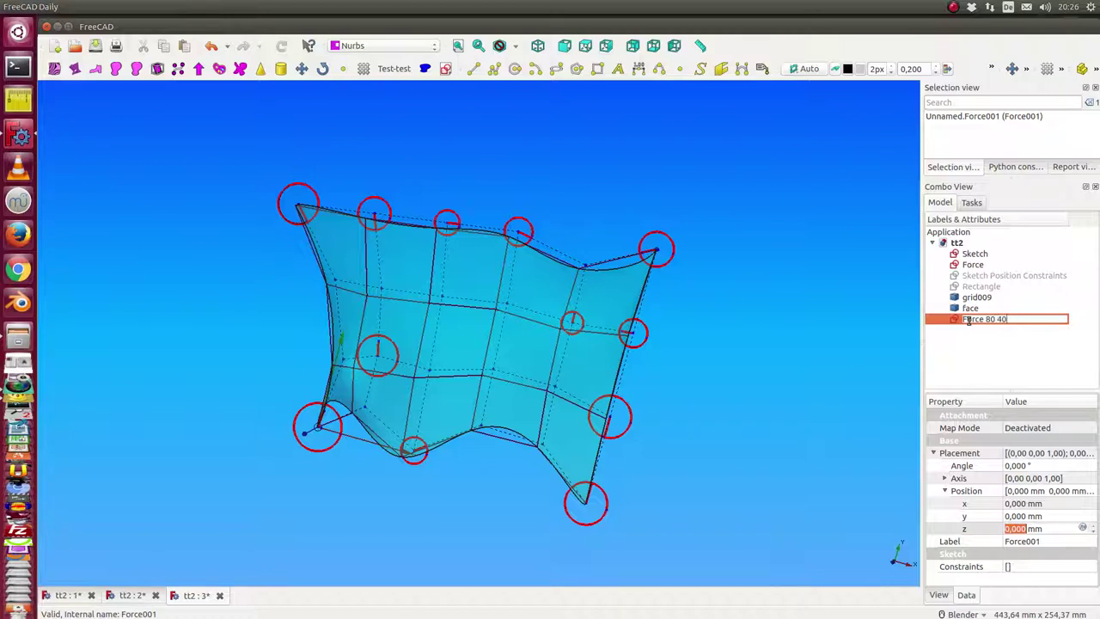
type("Force 80 40")
key("Return")
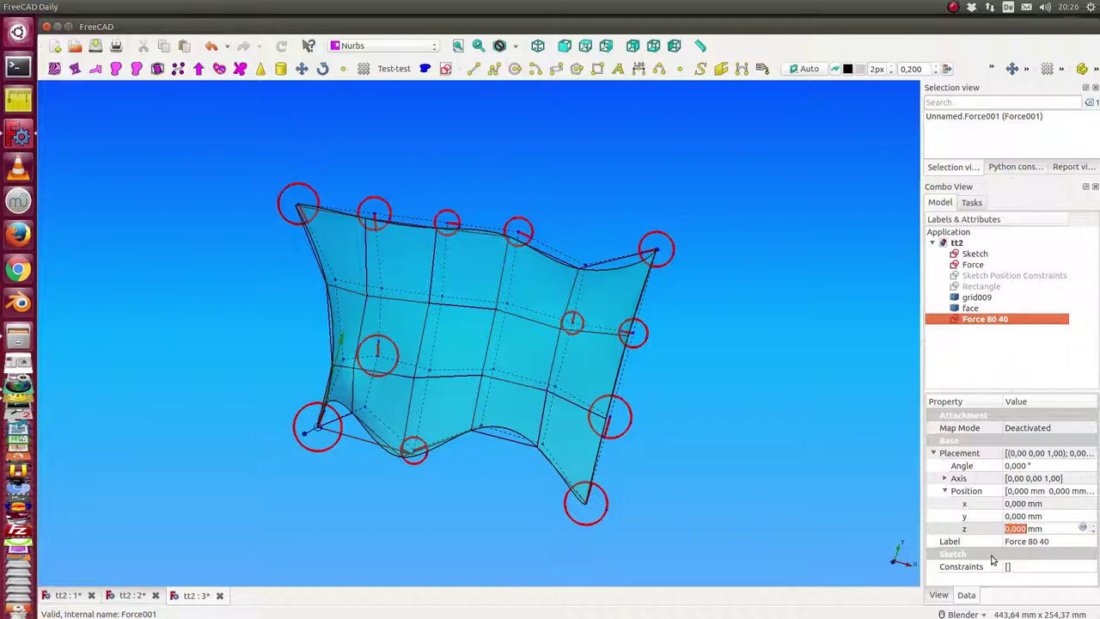
- Expand the Sketch's constraint list and scroll down to the top A row
left_click(973, 256)
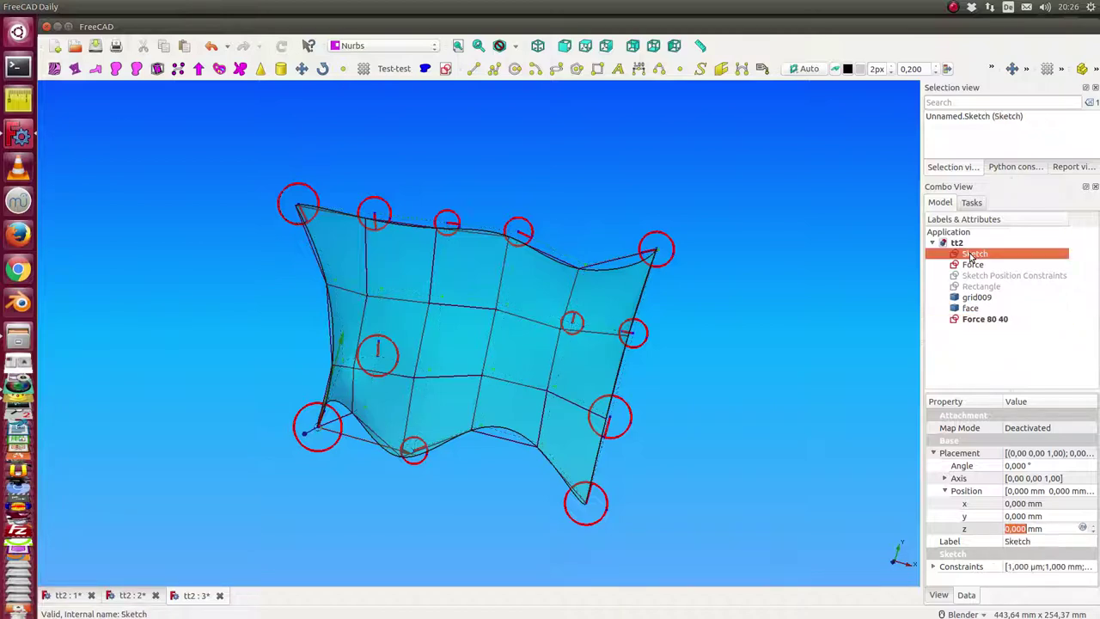
left_click(932, 566)
scroll(1093, 524, "down", 2)
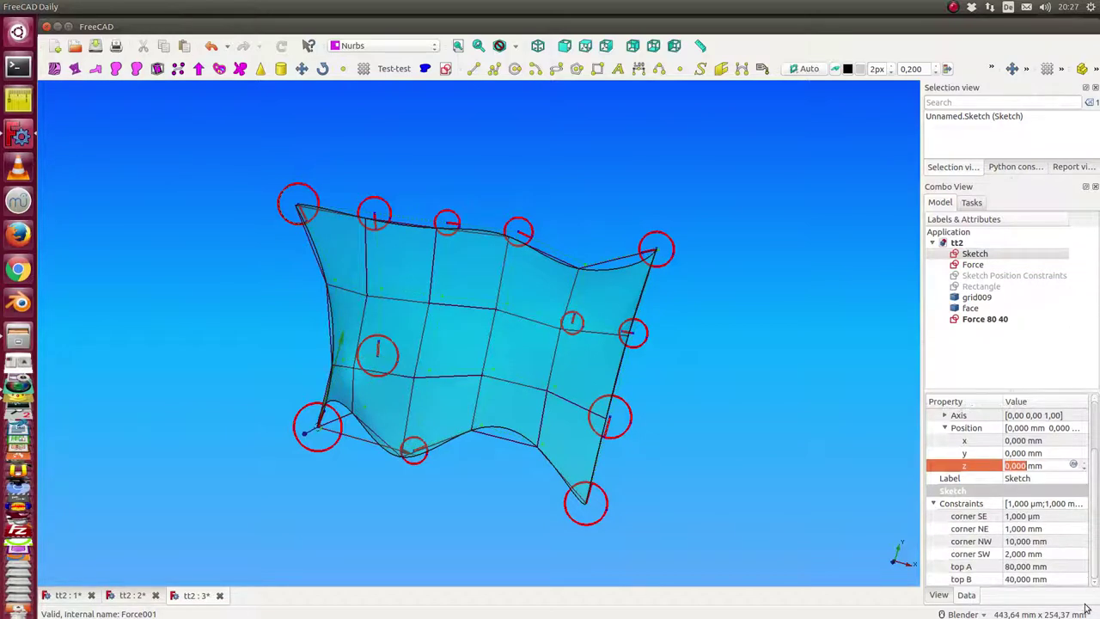
- Change the Sketch's top A constraint from 80 mm to 10 mm and orbit to view the reshaped surface
left_click(1012, 569)
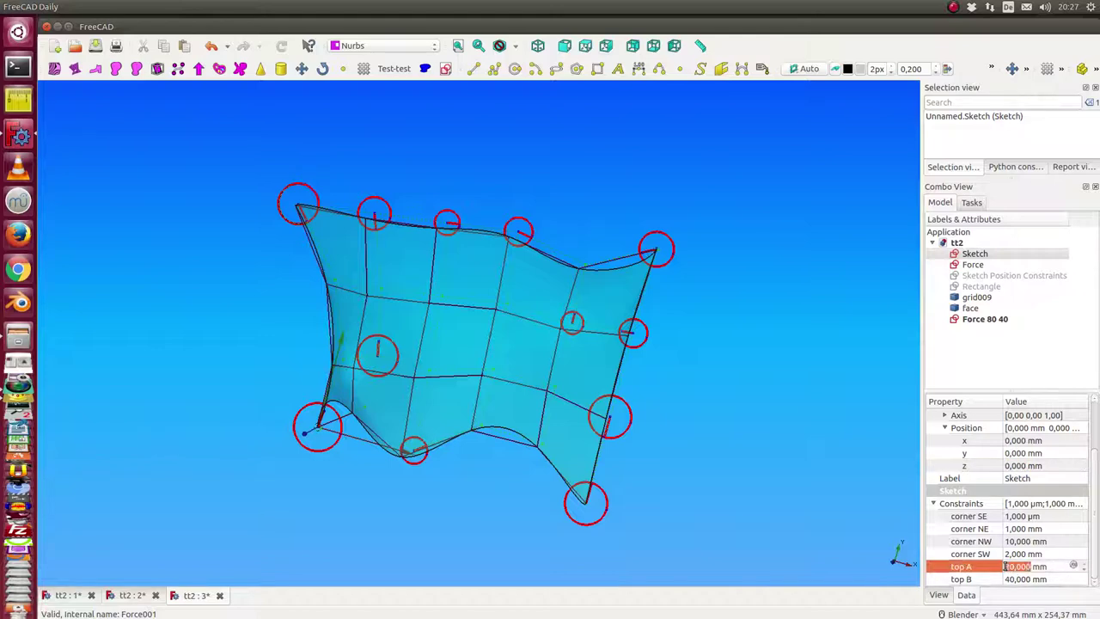
type("1")
middle_click_drag(336, 493, 370, 270)
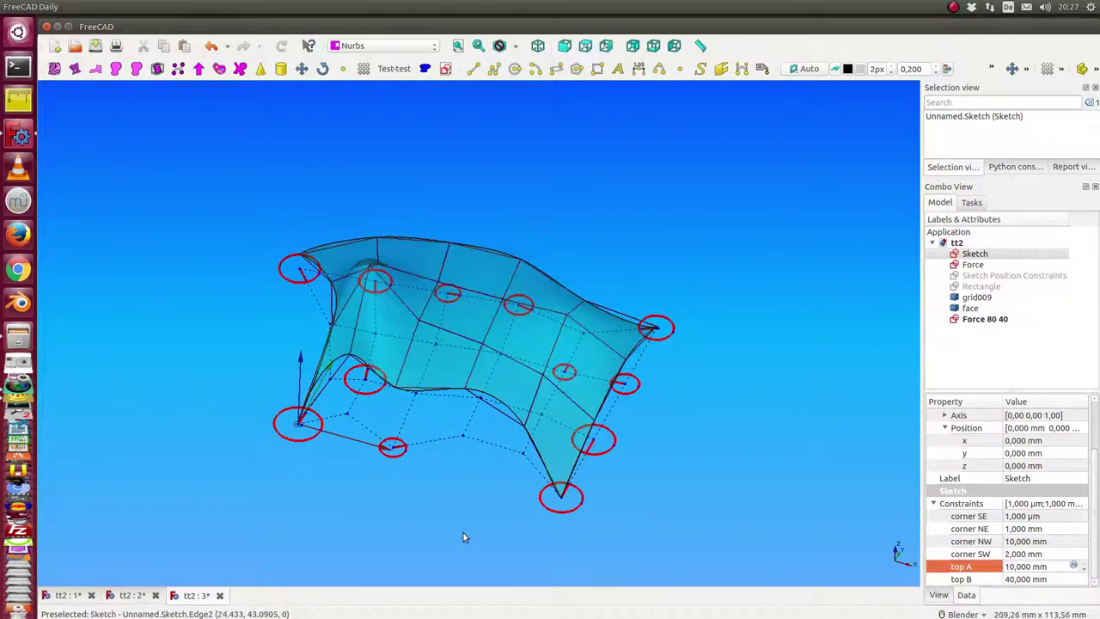
middle_click_drag(461, 536, 446, 464)
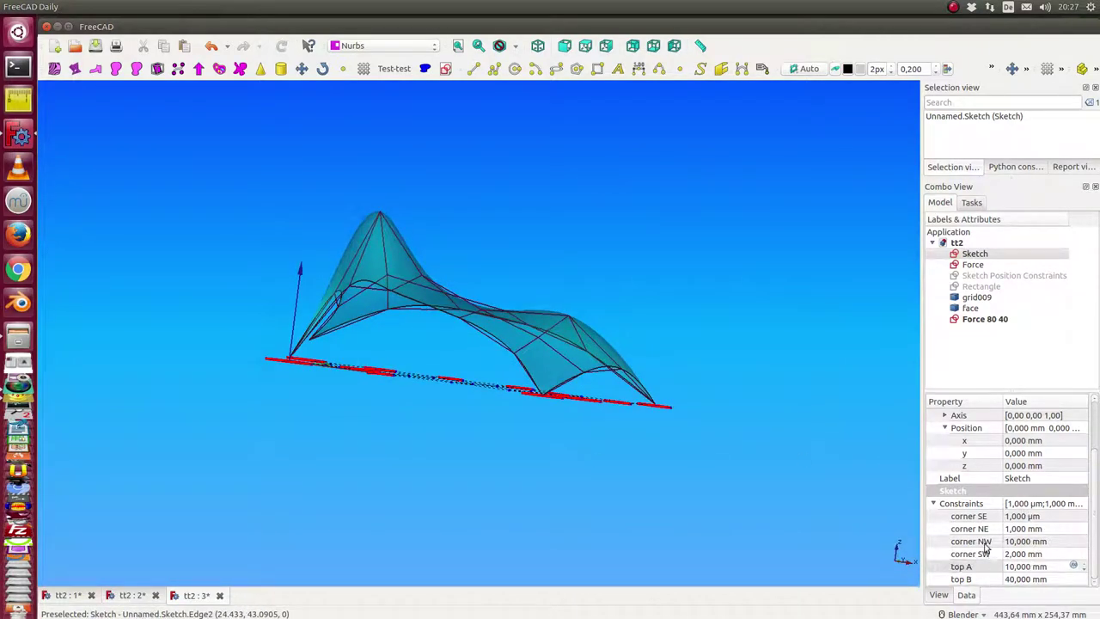
middle_click_drag(711, 271, 678, 285)
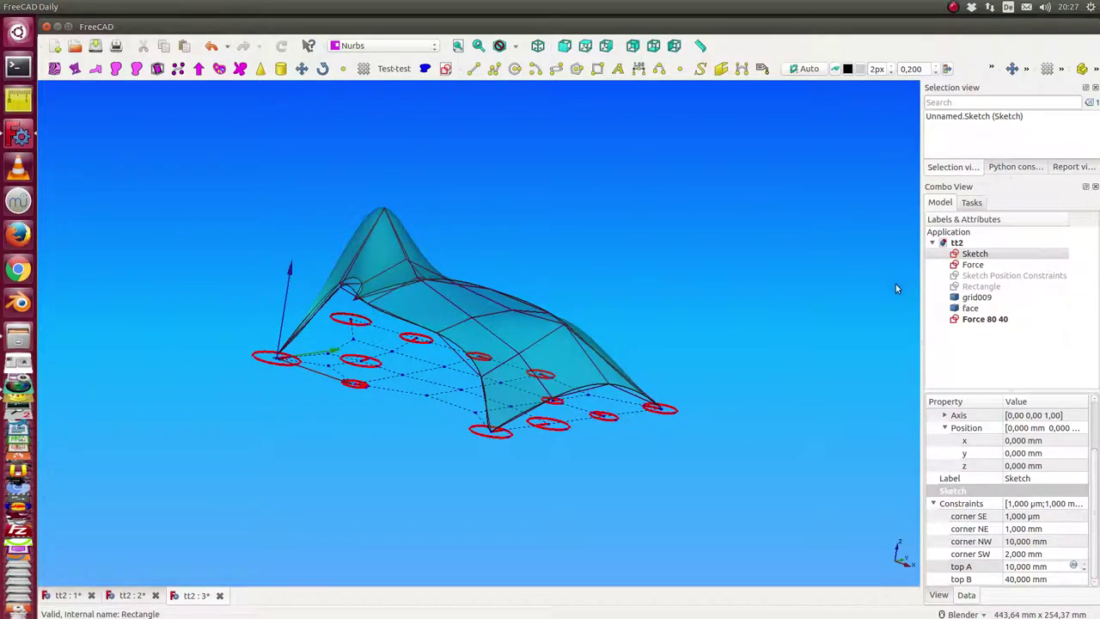
- Switch to a top view and hide the grid009 surface
mouse_move(275, 8)
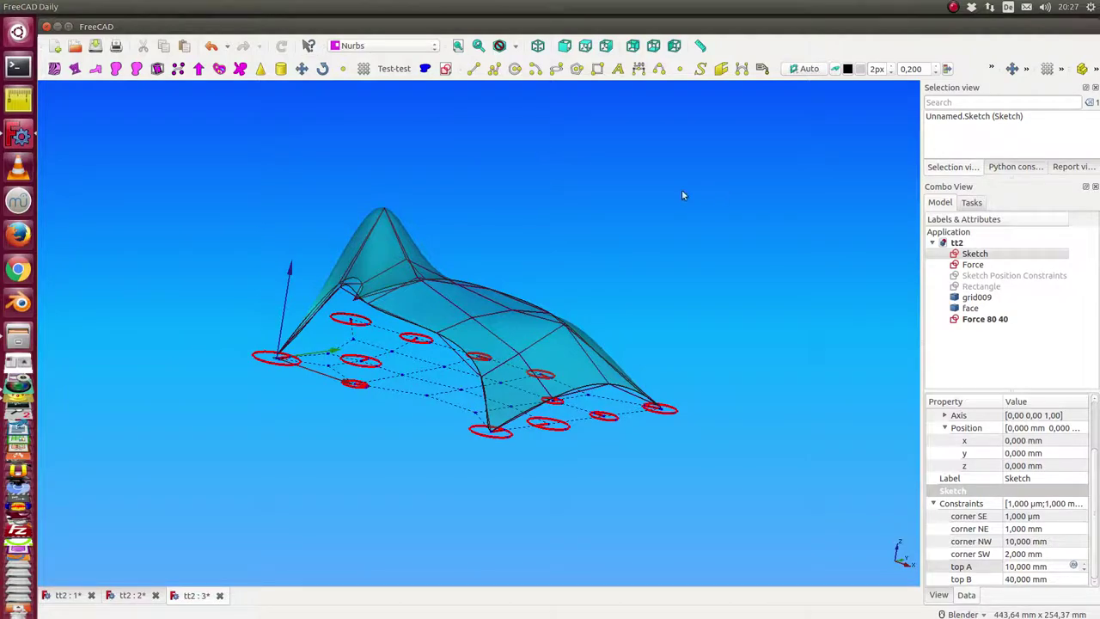
middle_click_drag(675, 196, 585, 246)
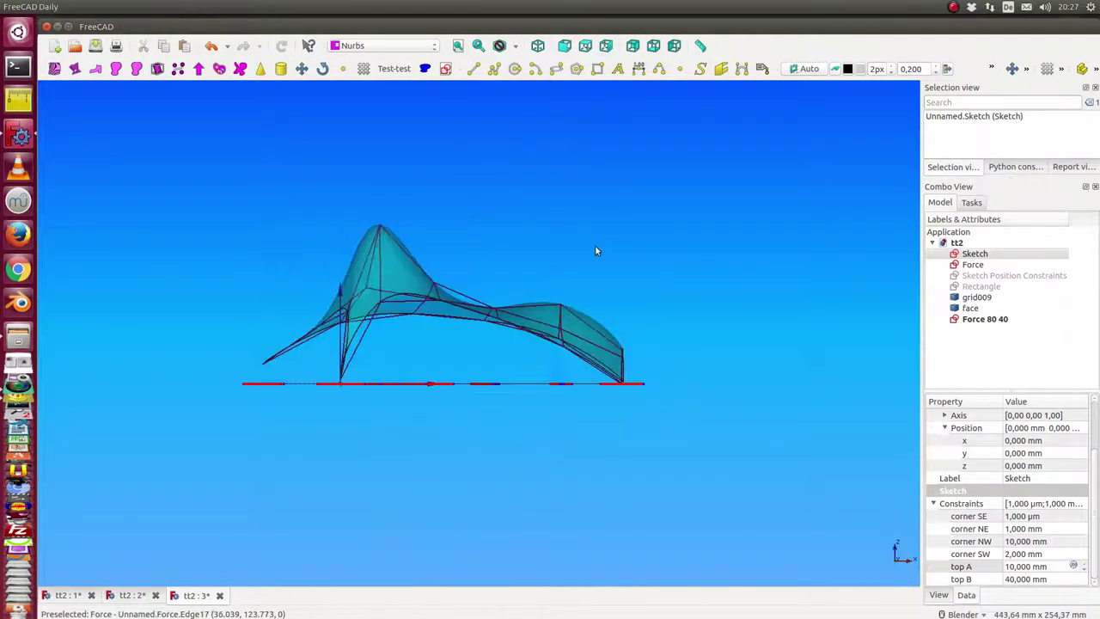
key("2")
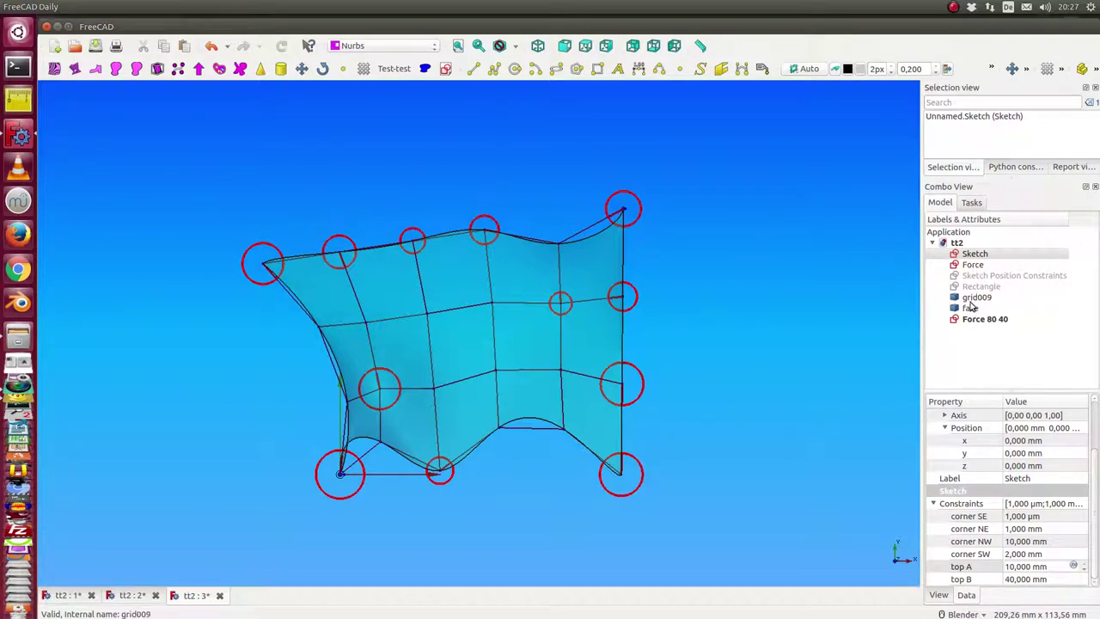
left_click(974, 301)
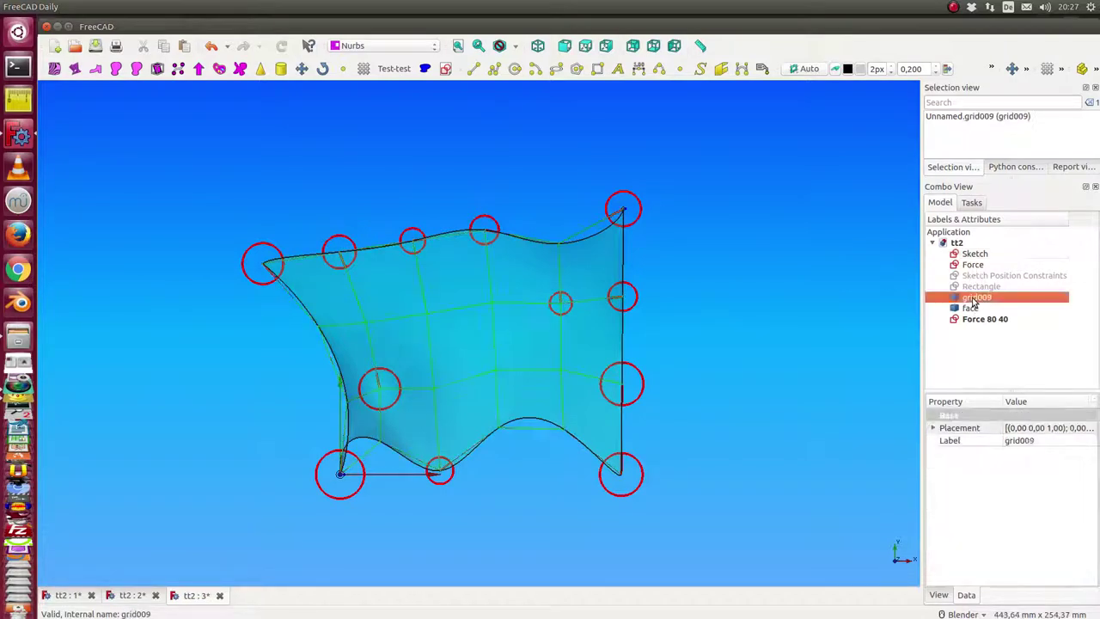
key("space")
left_click(971, 307)
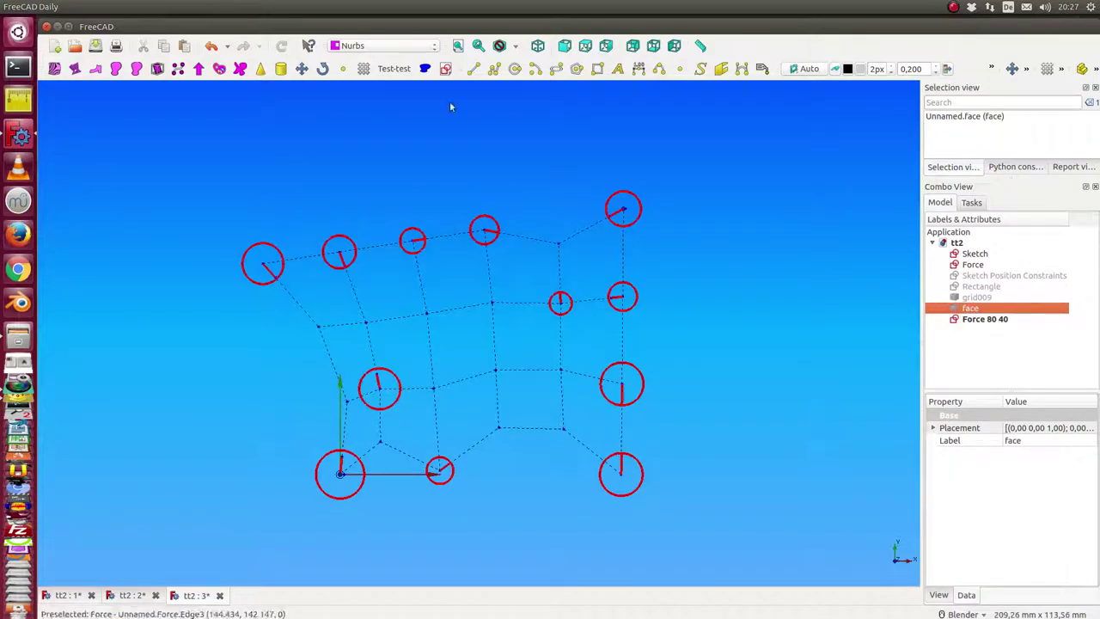
- Set Force 80 40's line colour to yellow, then reselect the Sketch
left_click(976, 317)
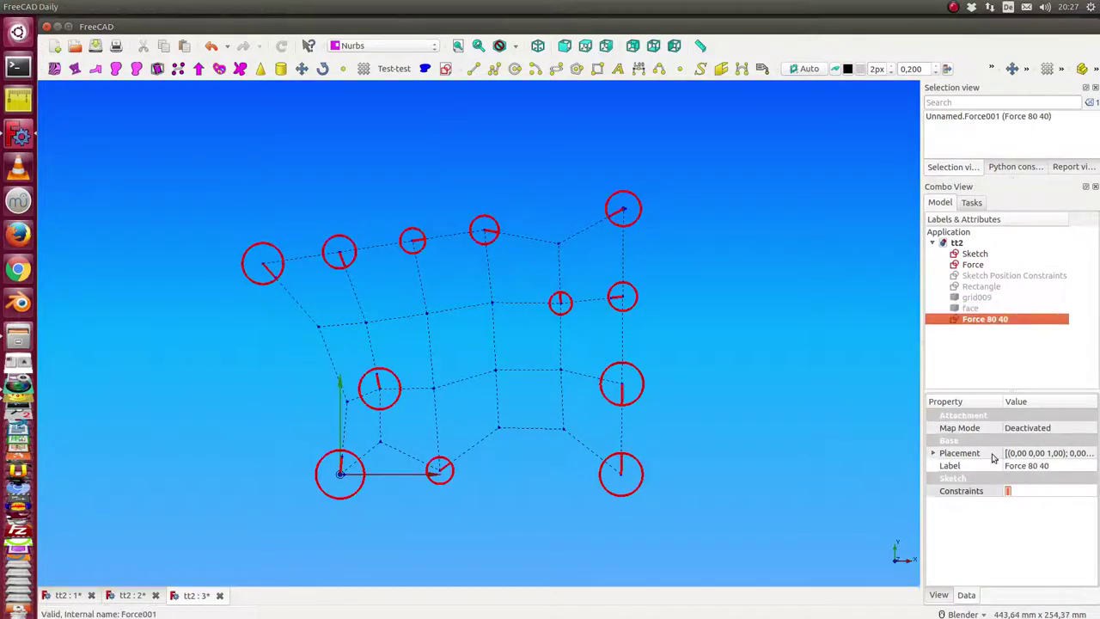
left_click(939, 595)
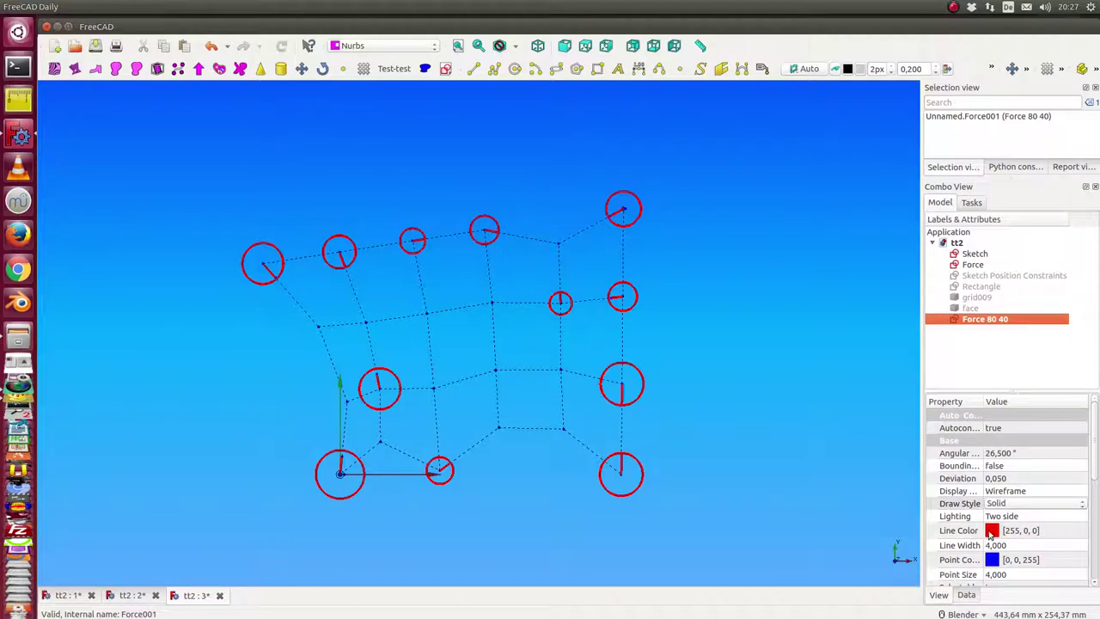
left_click(993, 531)
left_click(1020, 531)
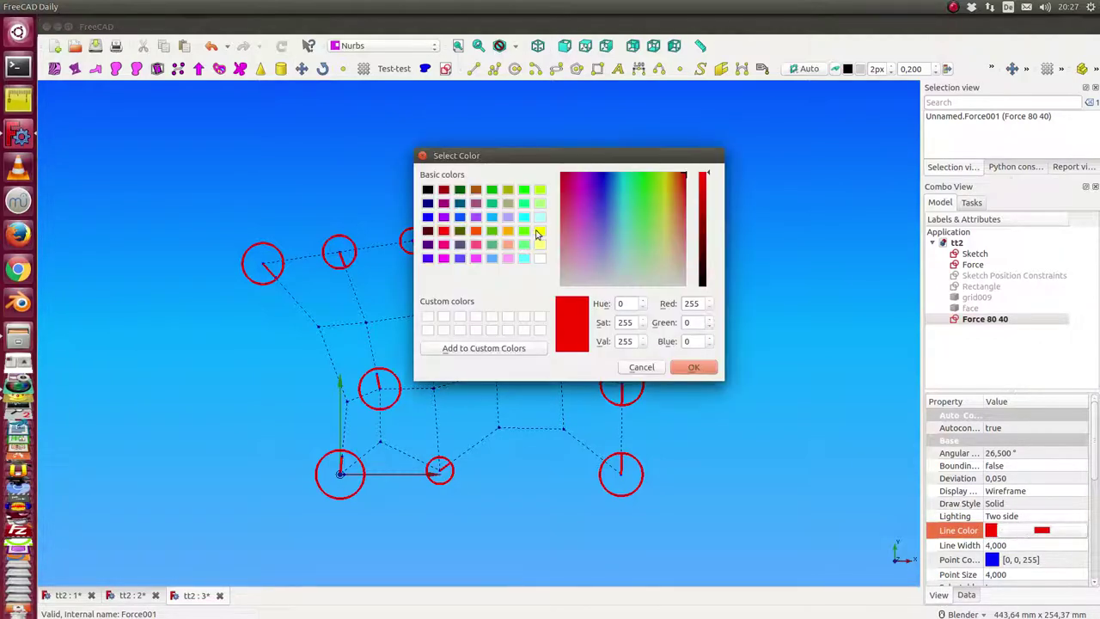
left_click(539, 230)
left_click(691, 368)
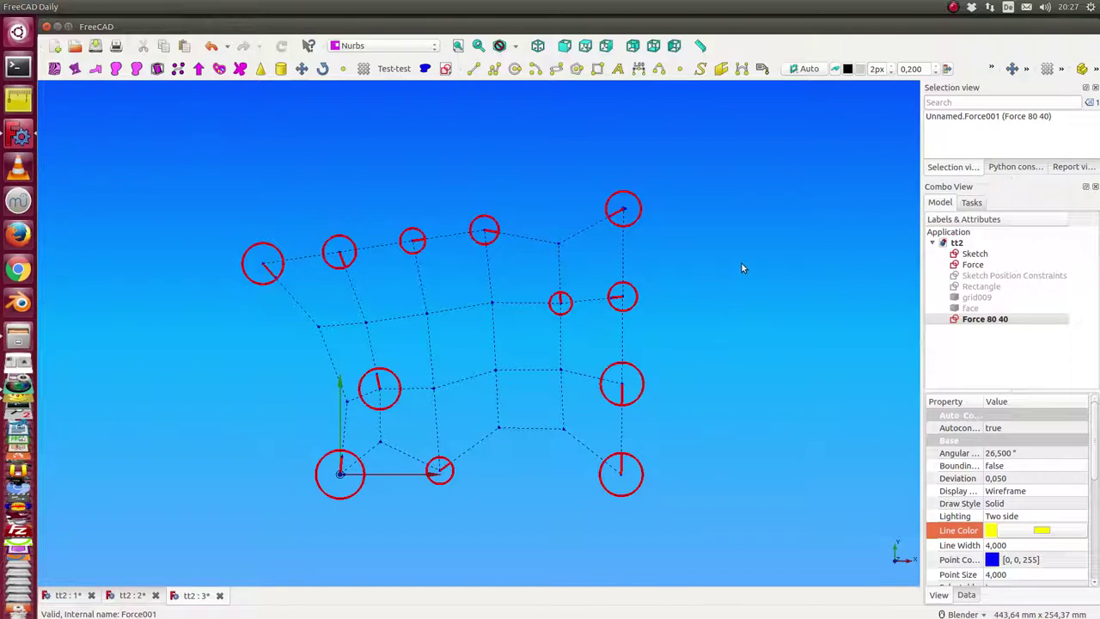
left_click(972, 265)
left_click(971, 255)
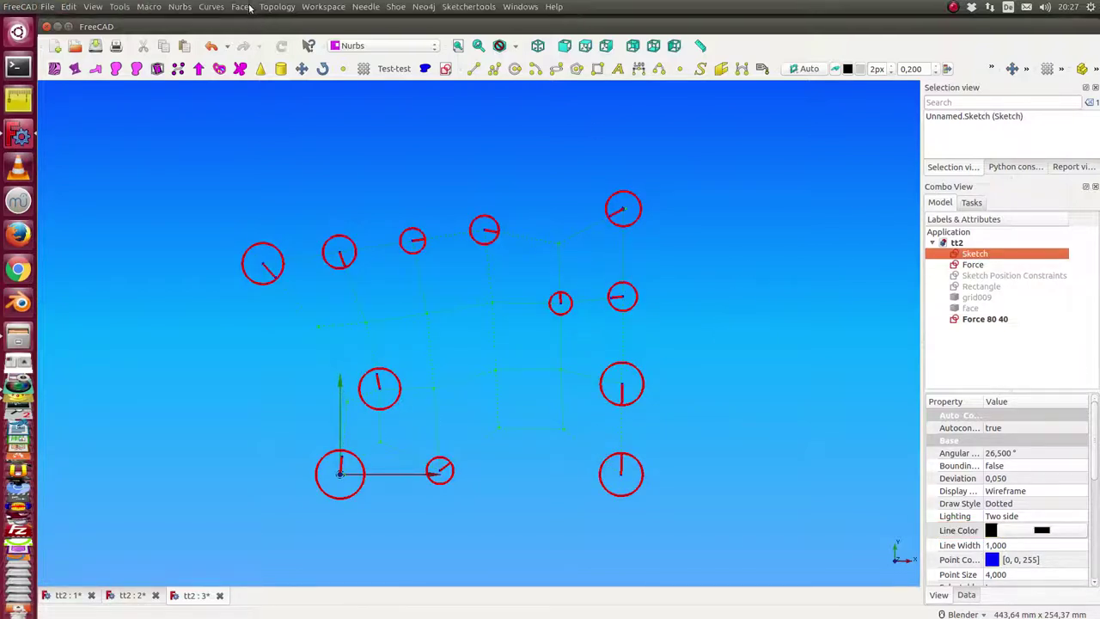
- Run the Topology Test 3 simulation and rotate slightly around the new surface
left_click(269, 9)
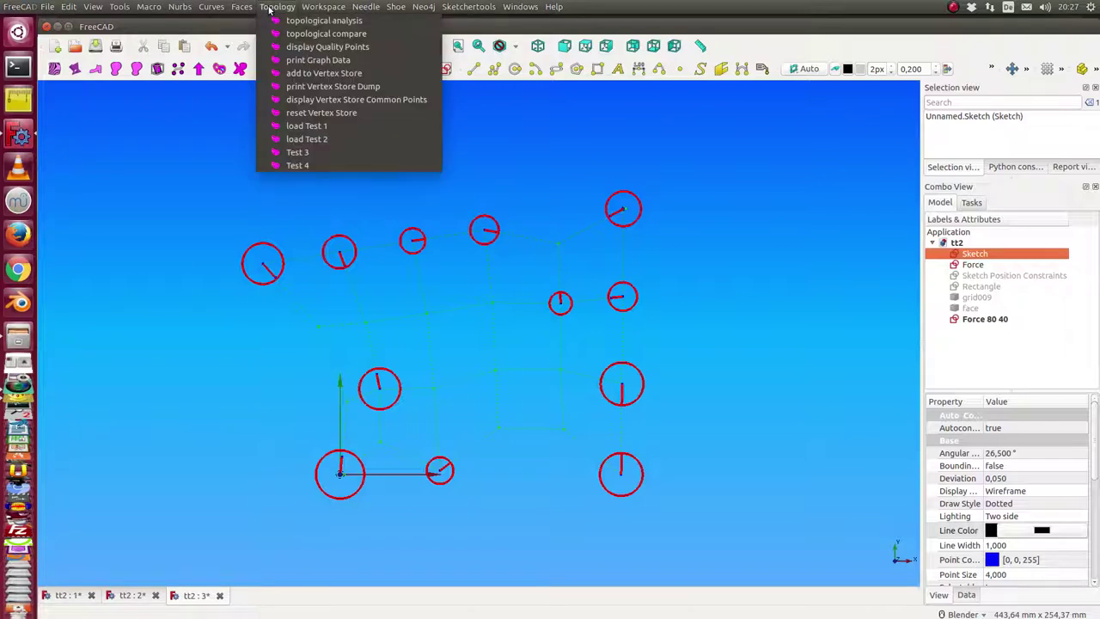
left_click(296, 153)
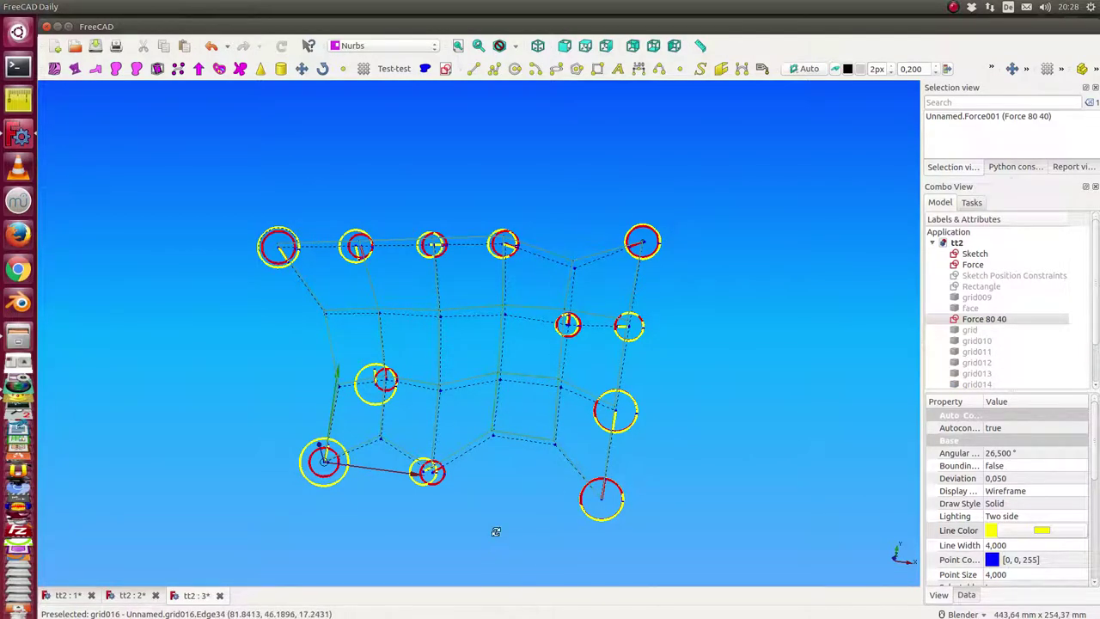
mouse_move(483, 496)
middle_mouse_down()
mouse_move(435, 491)
mouse_move(430, 468)
mouse_move(444, 449)
mouse_move(443, 559)
middle_mouse_up()
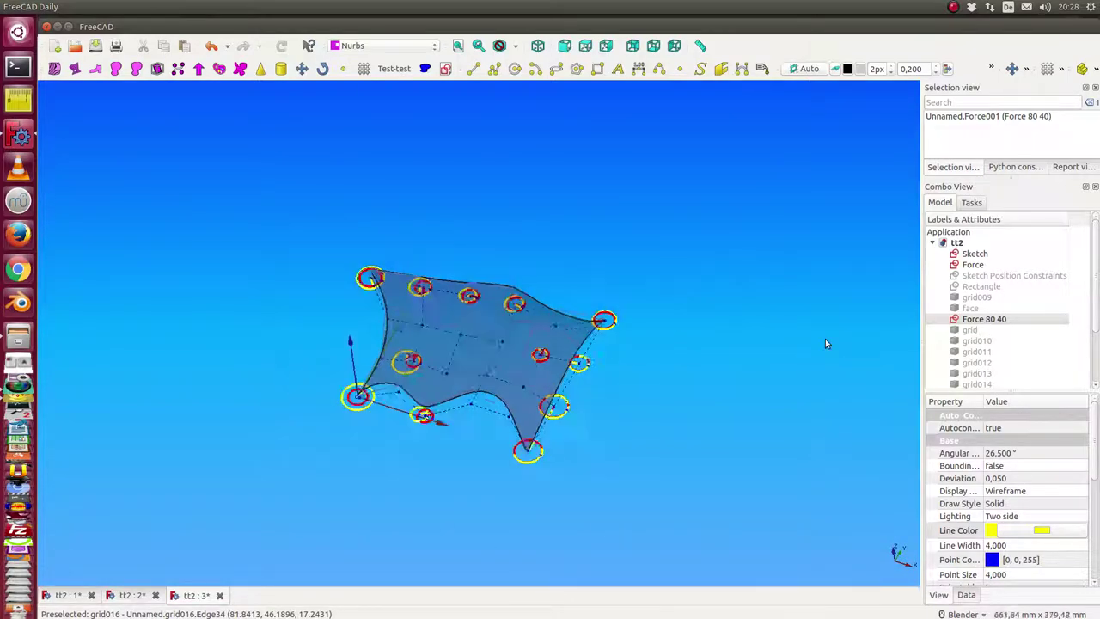
- Orbit and zoom to compare the earlier green face with the new surface
scroll(719, 405, "down", 3)
middle_click_drag(720, 405, 420, 467)
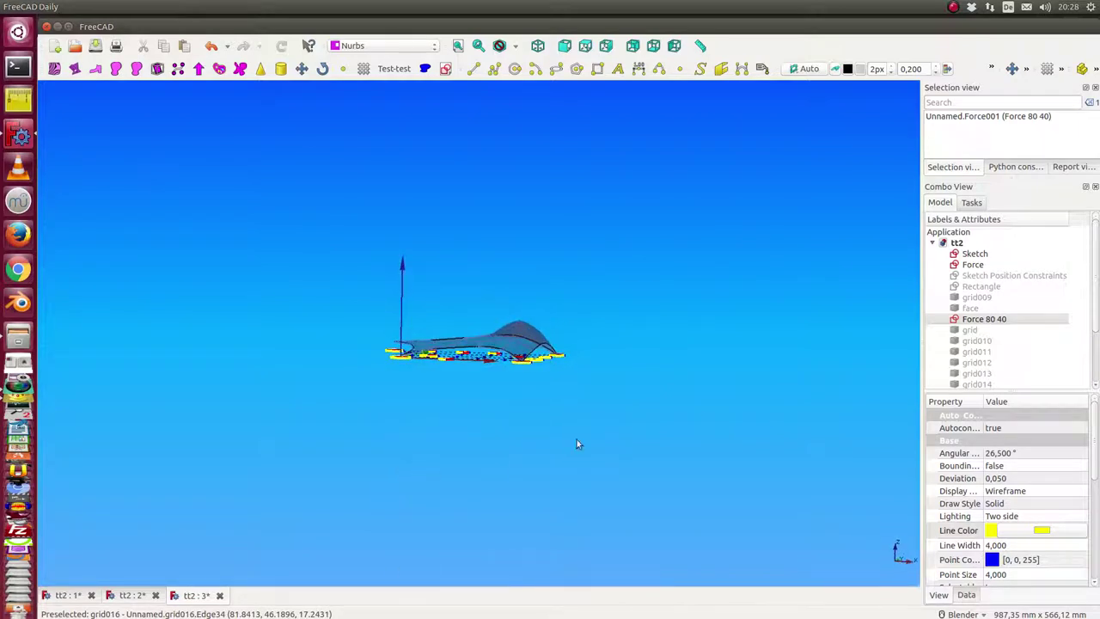
scroll(997, 331, "down", 2)
scroll(980, 322, "up", 1)
scroll(981, 322, "down", 1)
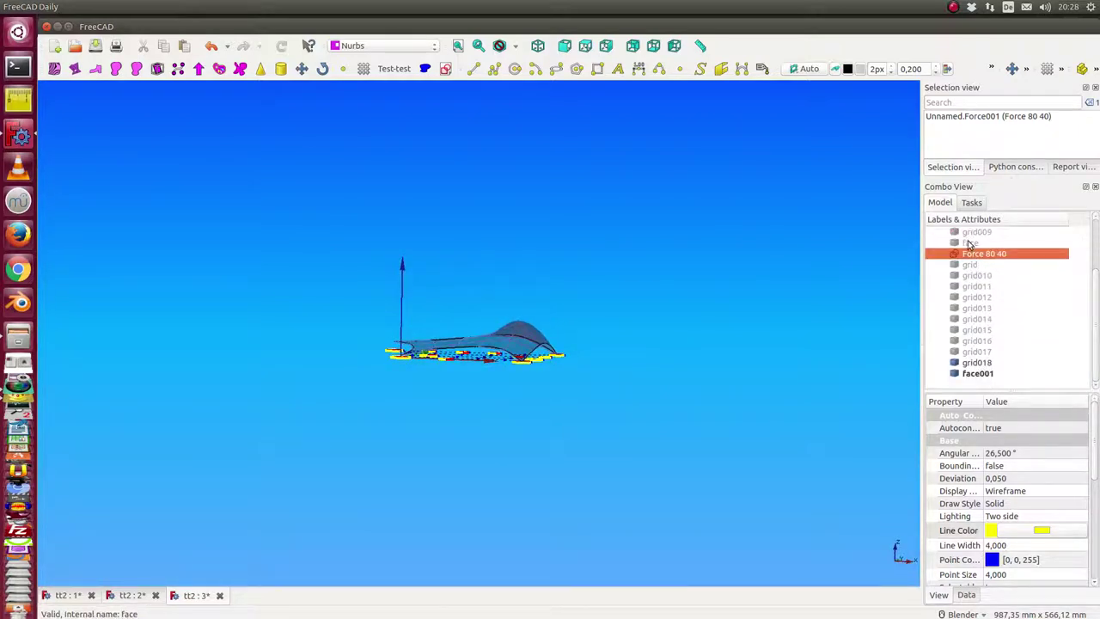
left_click(971, 244)
middle_click_drag(689, 304, 641, 321)
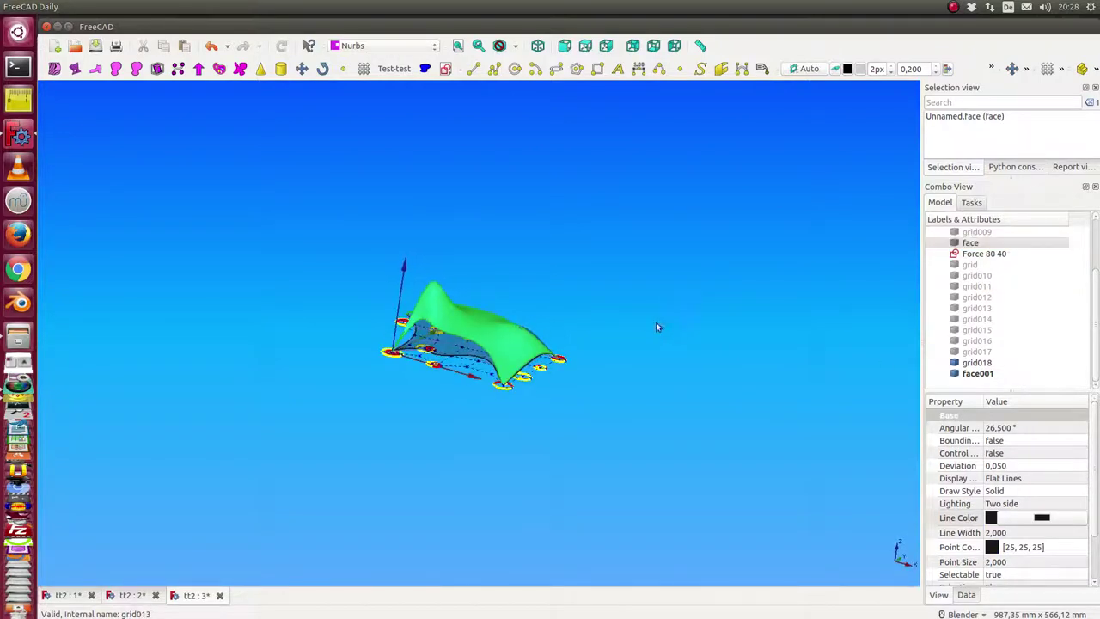
left_click(434, 286)
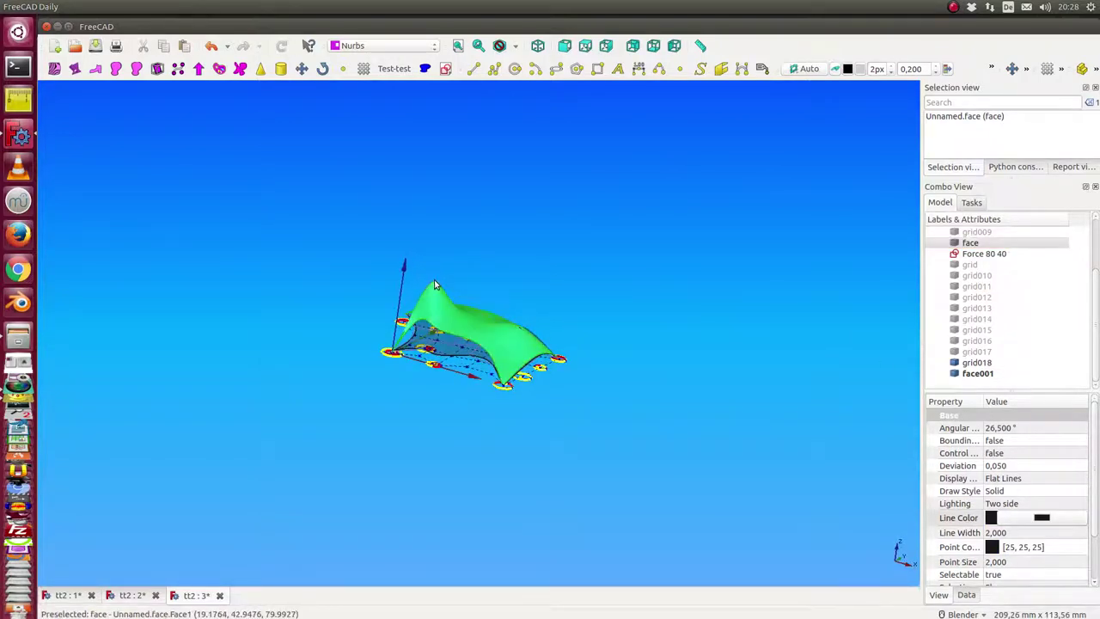
middle_click_drag(434, 285, 434, 327)
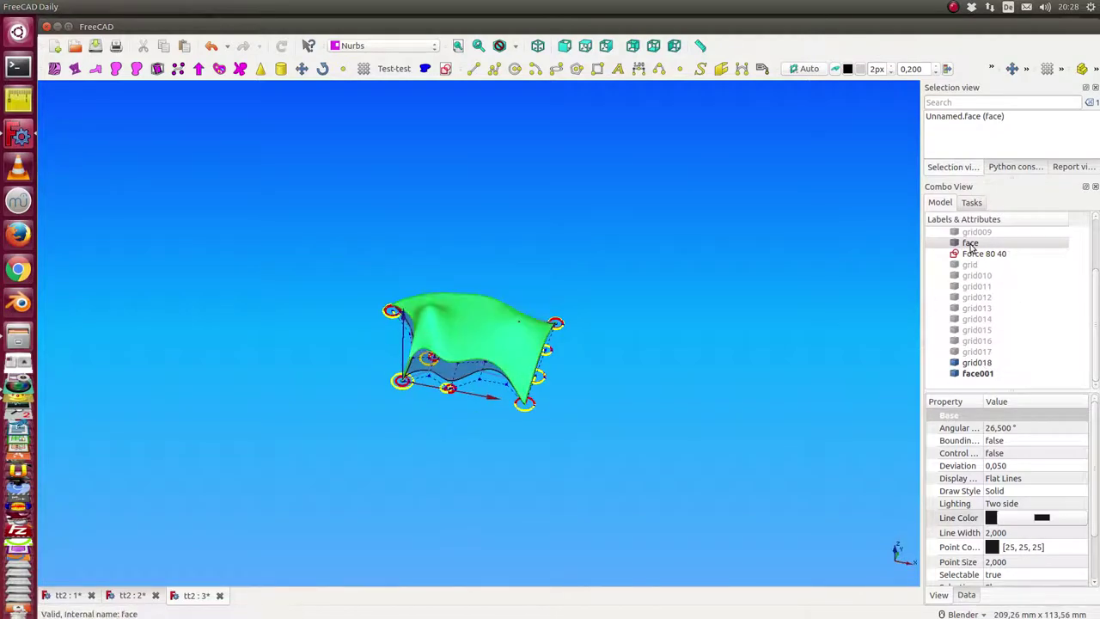
double_click(954, 247)
- In top view, zoom in and open face001 for editing to show its control poles
left_click(670, 304)
key("2")
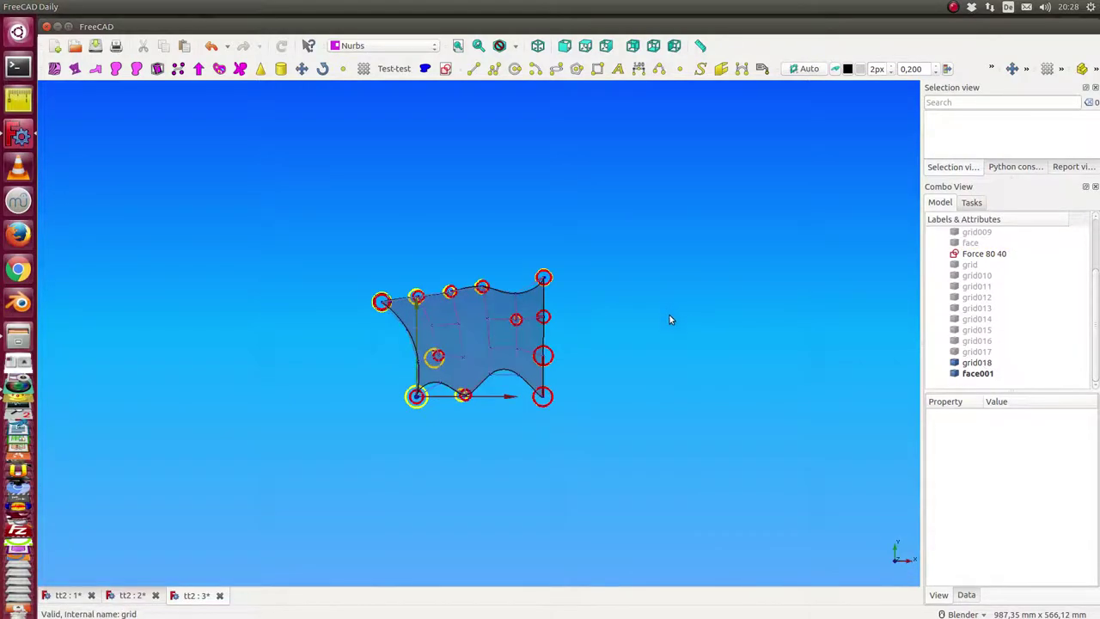
scroll(516, 440, "up", 3)
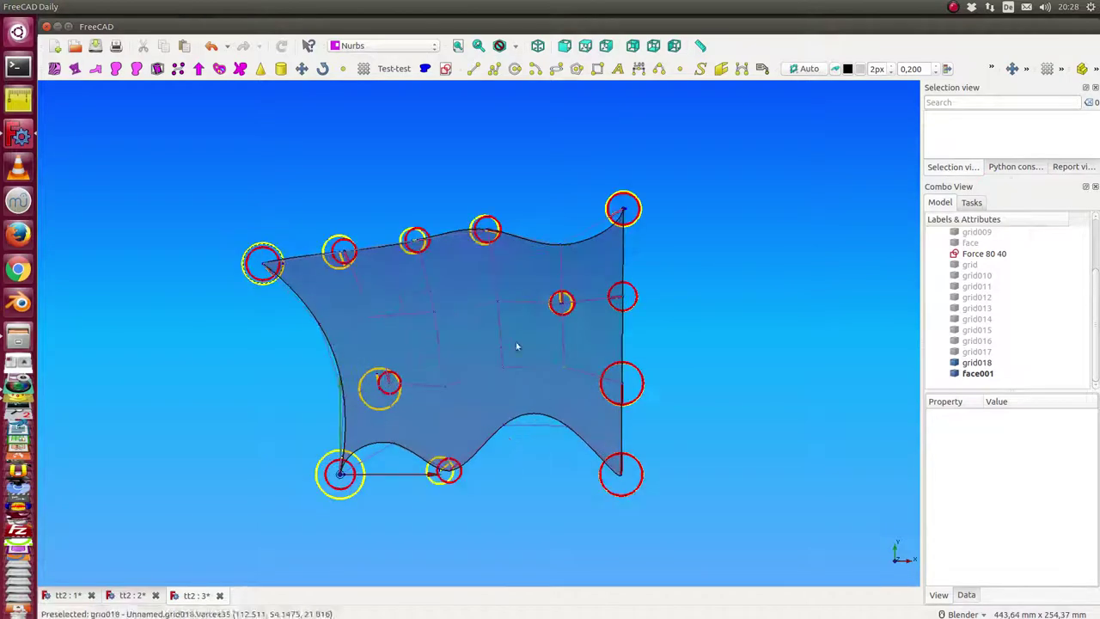
double_click(977, 373)
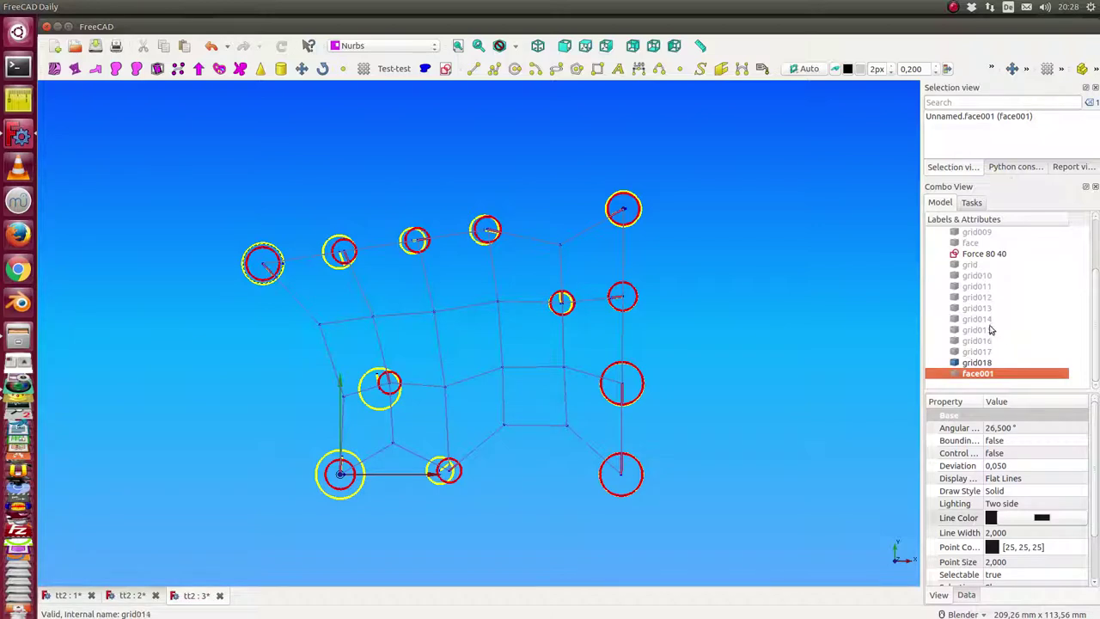
- Delete the intermediate grids, keeping grid018, and expand the Sketch's constraint list
left_click(972, 267)
key("shift+Down")
key("shift+Down")
key("shift+Down")
key("shift+Down")
key("shift+Down")
key("shift+Down")
key("shift+Down")
key("shift+Down")
key("shift+Down")
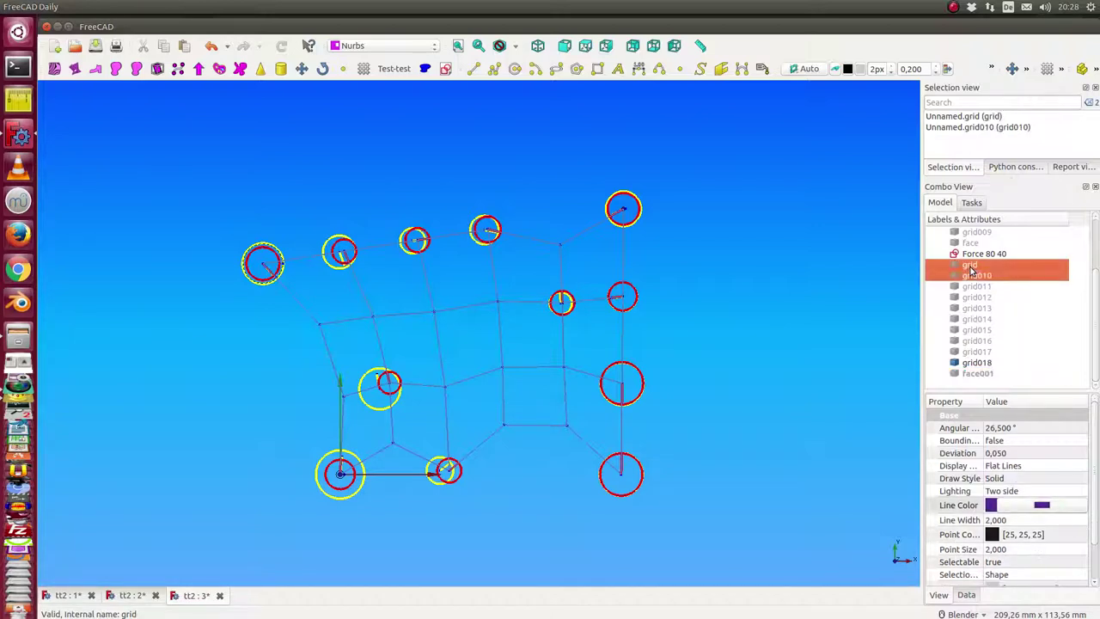
key("shift+Up")
key("Delete")
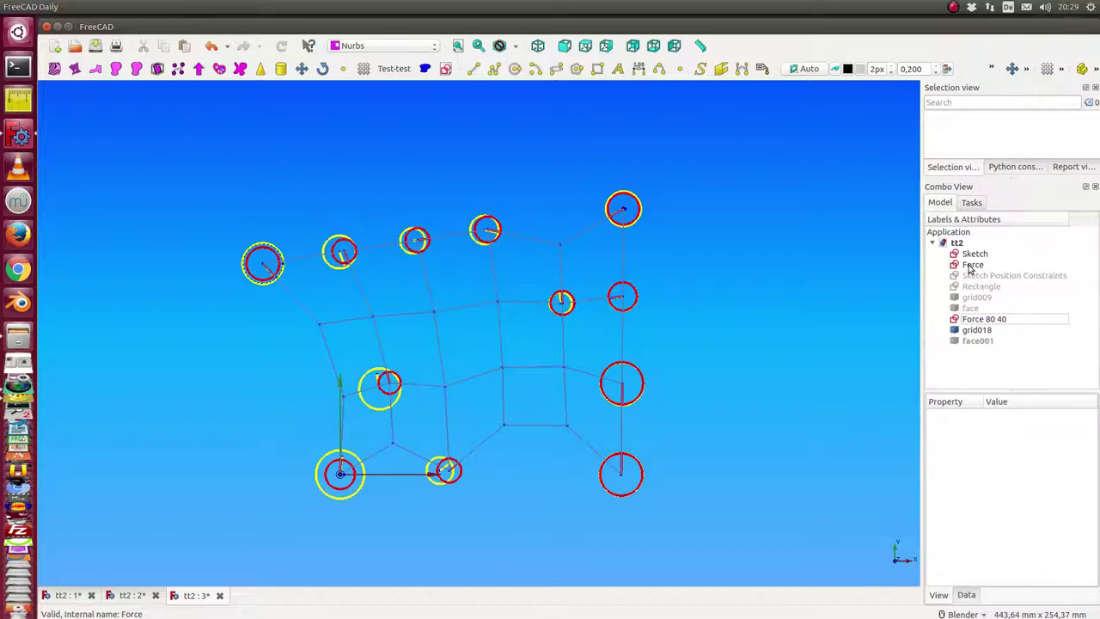
left_click(972, 254)
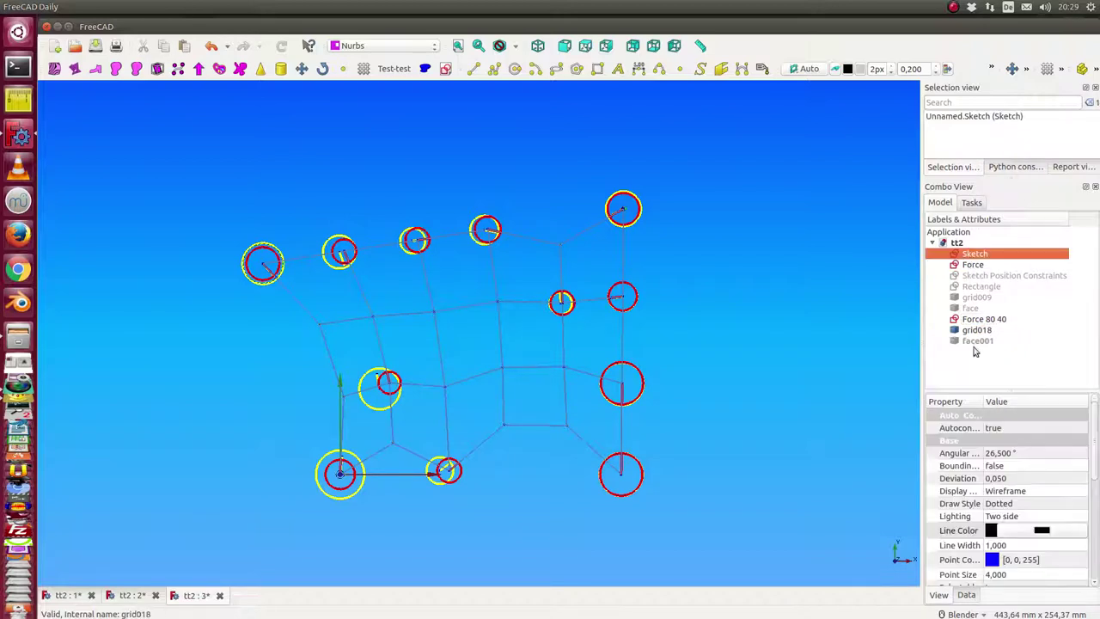
left_click(1094, 477)
left_click(965, 595)
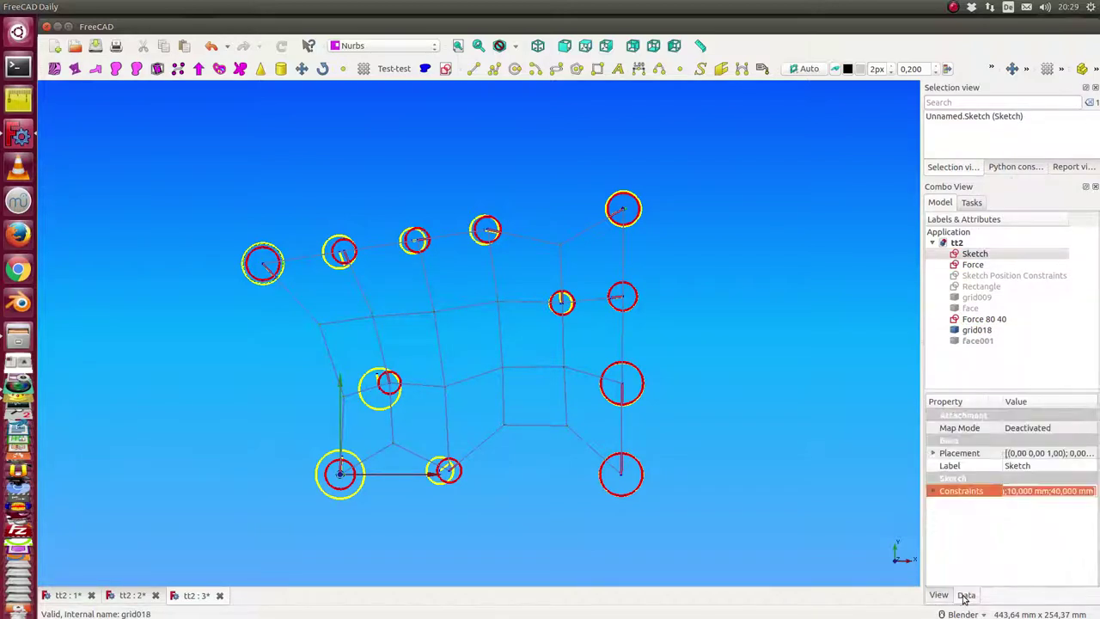
left_click(932, 492)
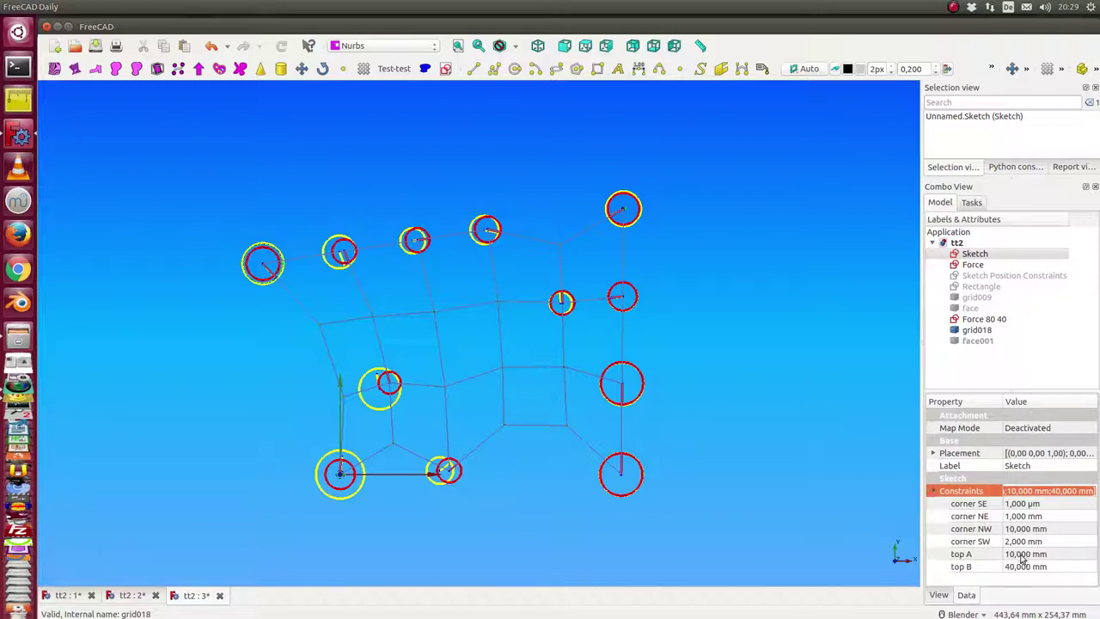
- Paste a copy of the Force sketch and rename it 'Force 10 40'
left_click(977, 264)
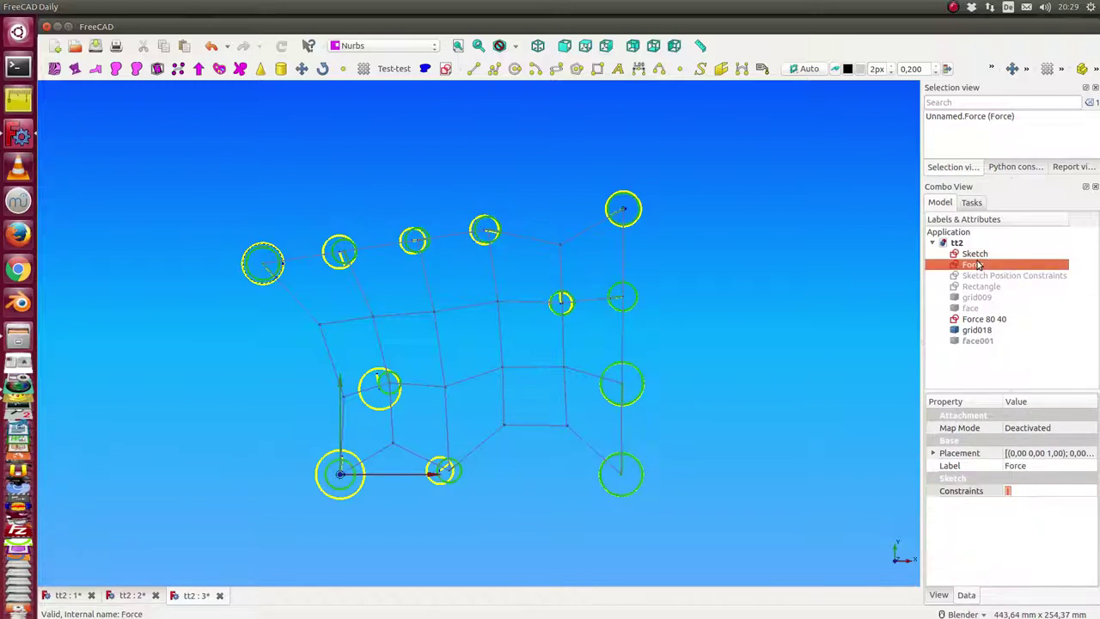
key("ctrl+v")
left_click(974, 352)
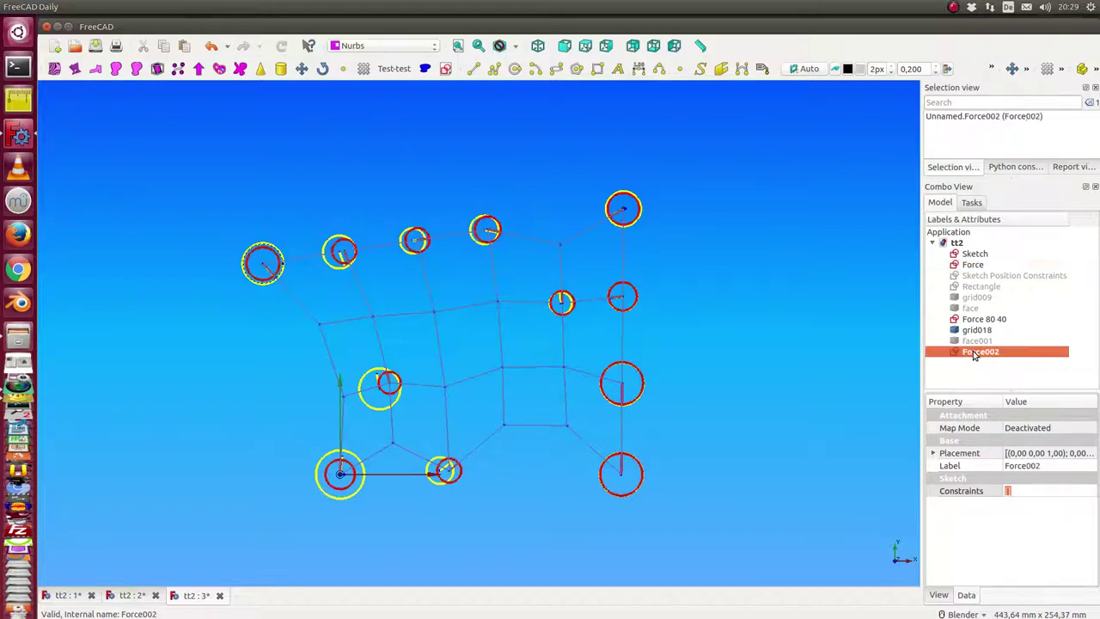
left_click(974, 352)
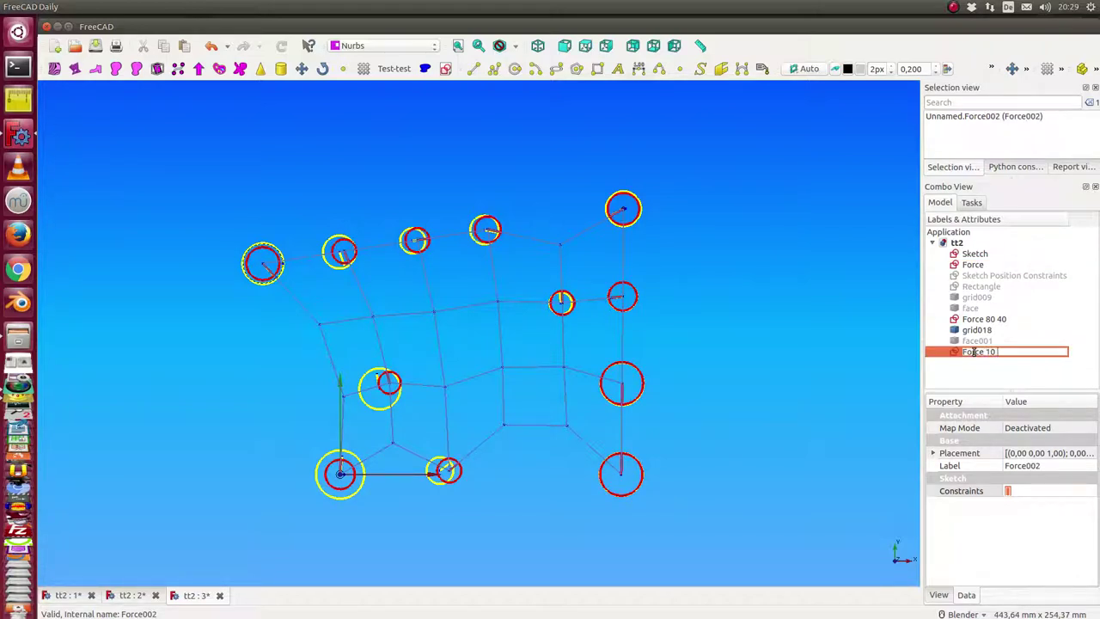
key("Return")
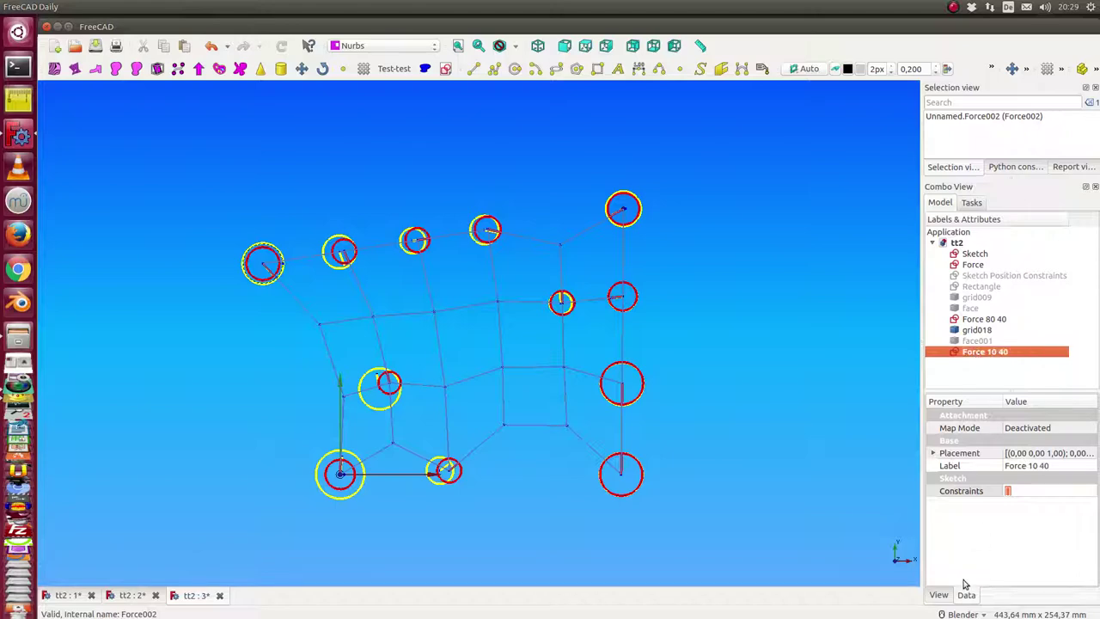
- Set Force 10 40's line colour to green
left_click(939, 596)
left_click(1010, 417)
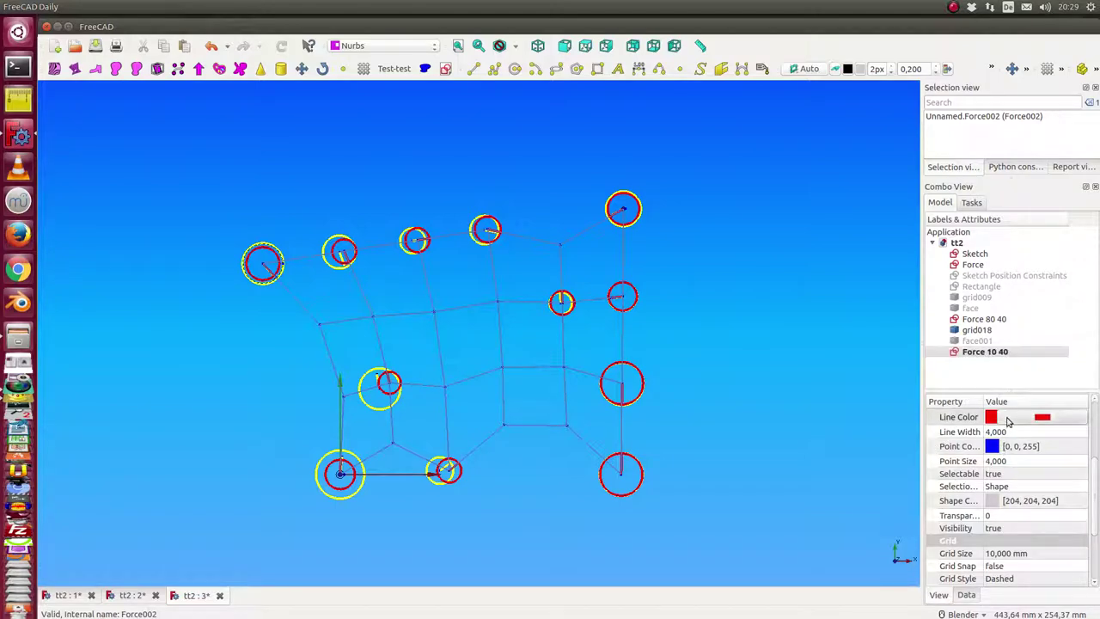
left_click(1010, 417)
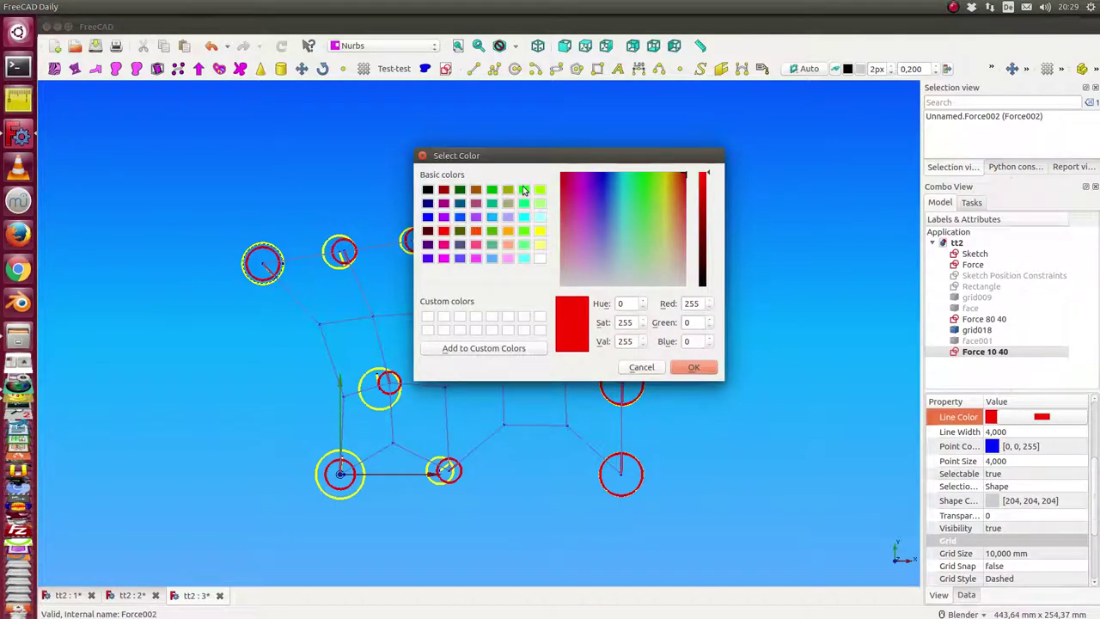
left_click(524, 190)
left_click(690, 368)
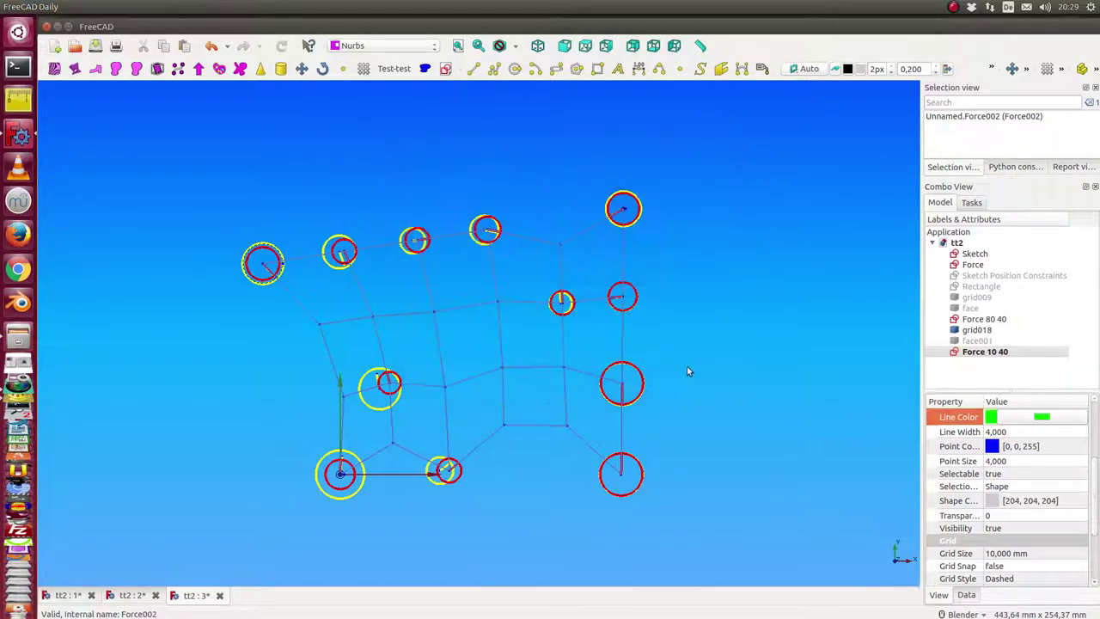
- In the Sketch's Constraints property, change top B from 40 mm to 10 mm, then begin editing top A
left_click(971, 255)
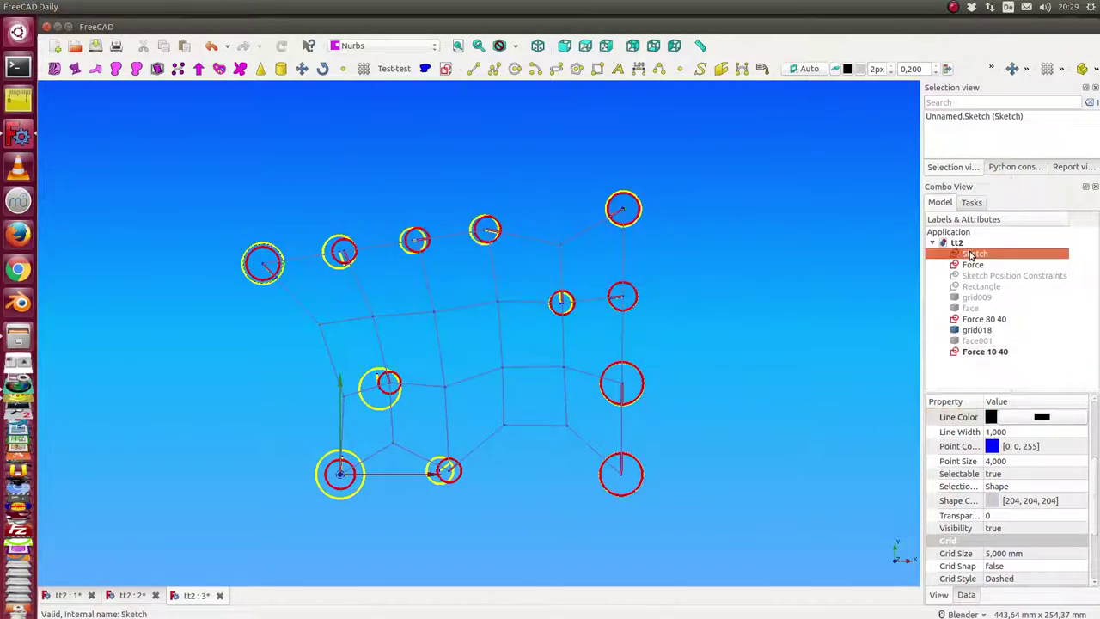
left_click_drag(1088, 462, 1098, 513)
left_click(966, 595)
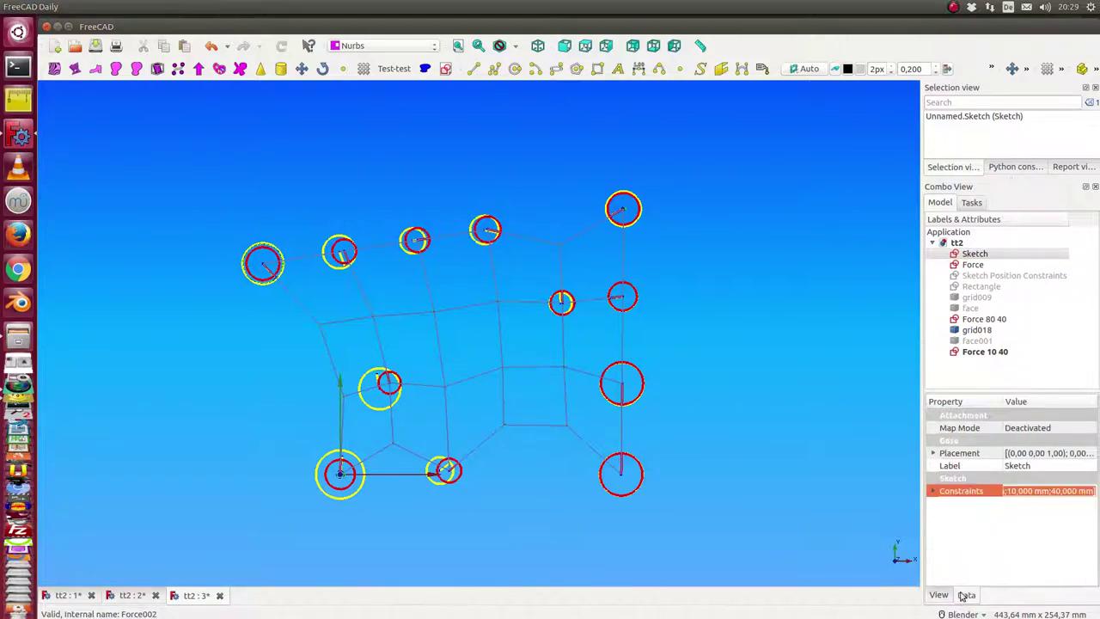
left_click(934, 491)
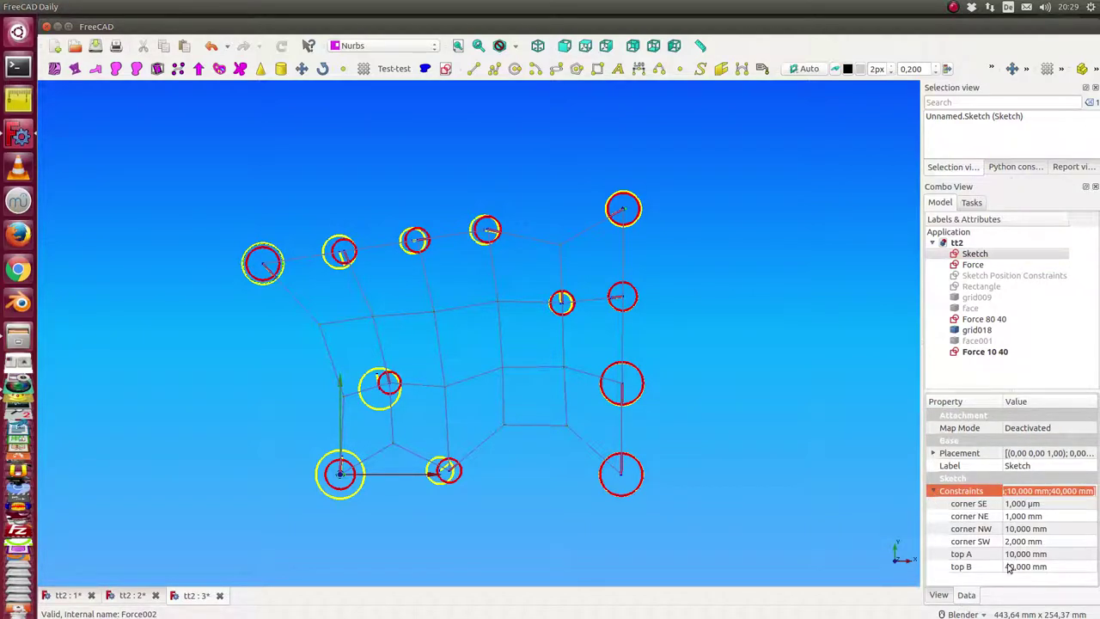
left_click(1010, 567)
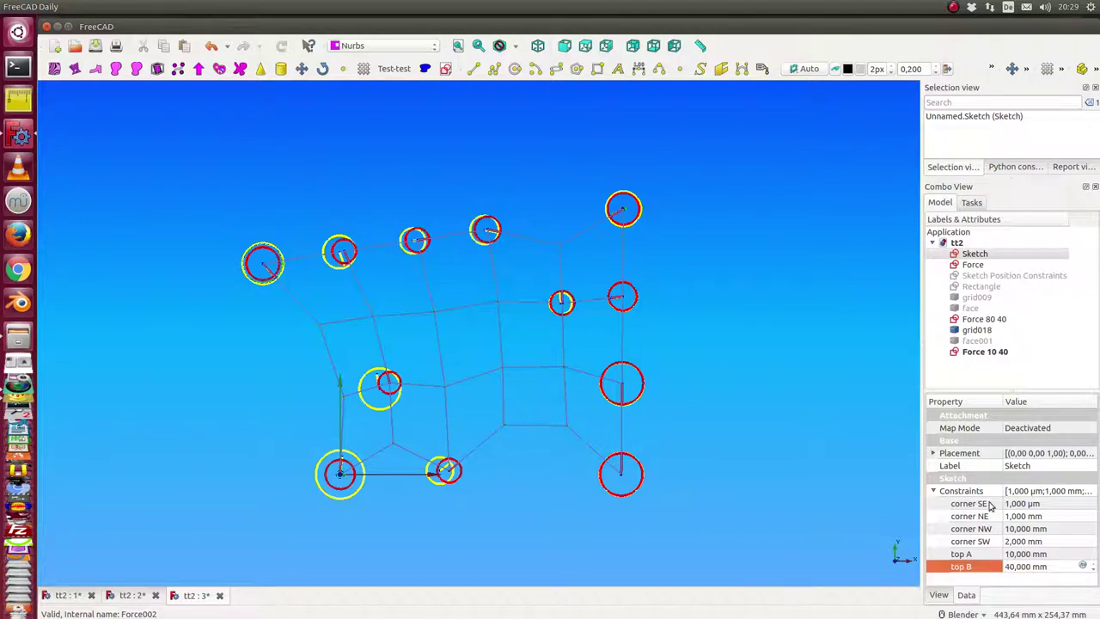
key("Delete")
type("1")
left_click(1010, 554)
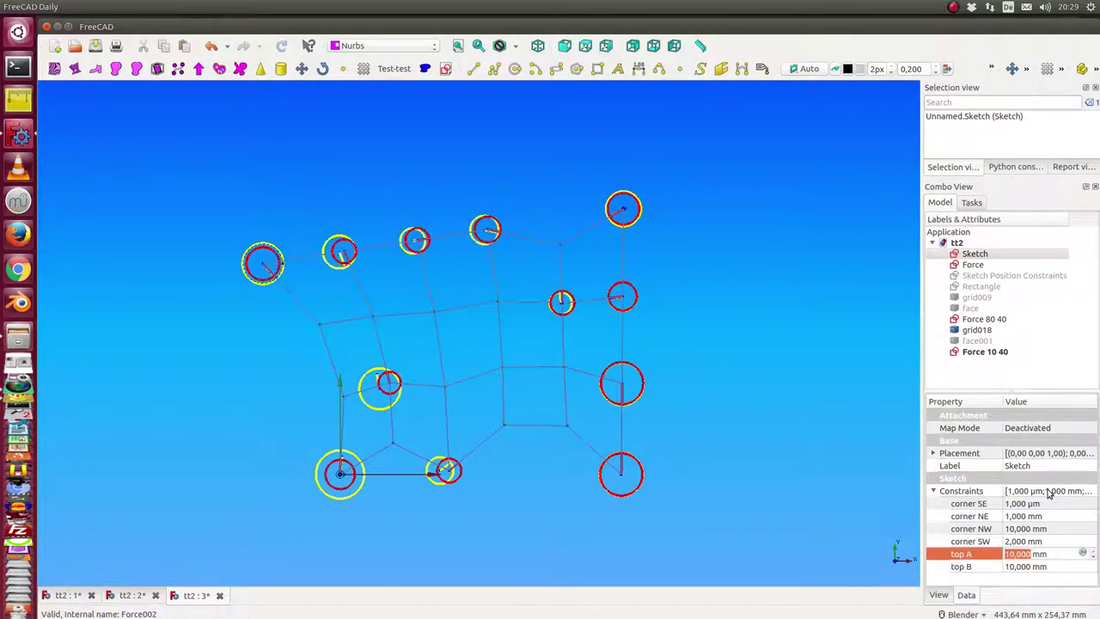
left_click(1007, 555)
- Change the Sketch's top A constraint from 10 mm to 90 mm
key("Delete")
type("9")
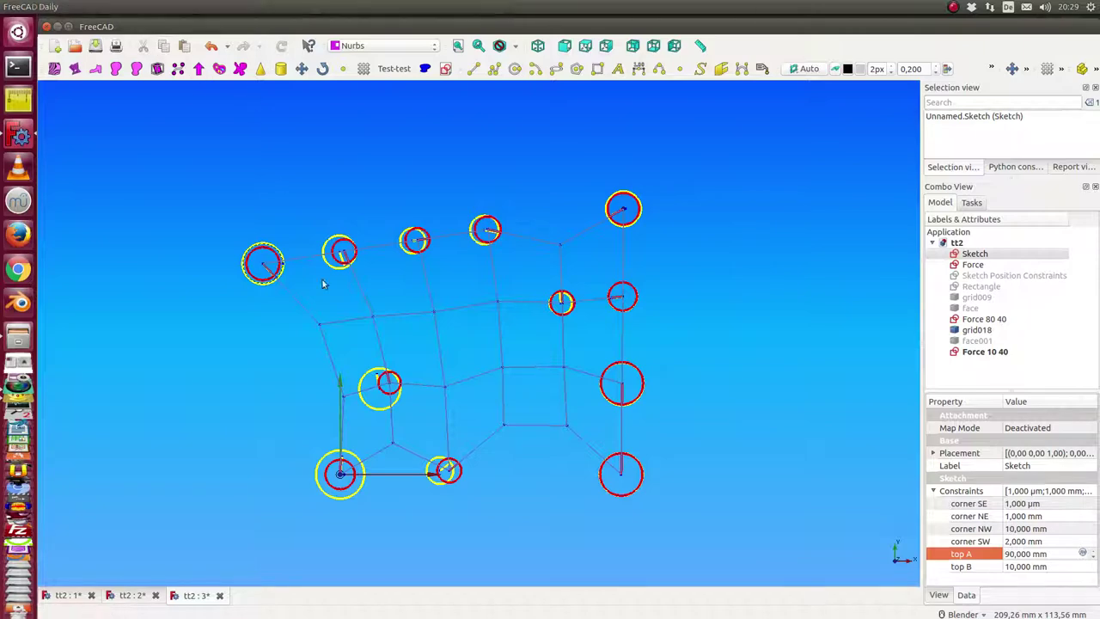
middle_click_drag(518, 521, 481, 473)
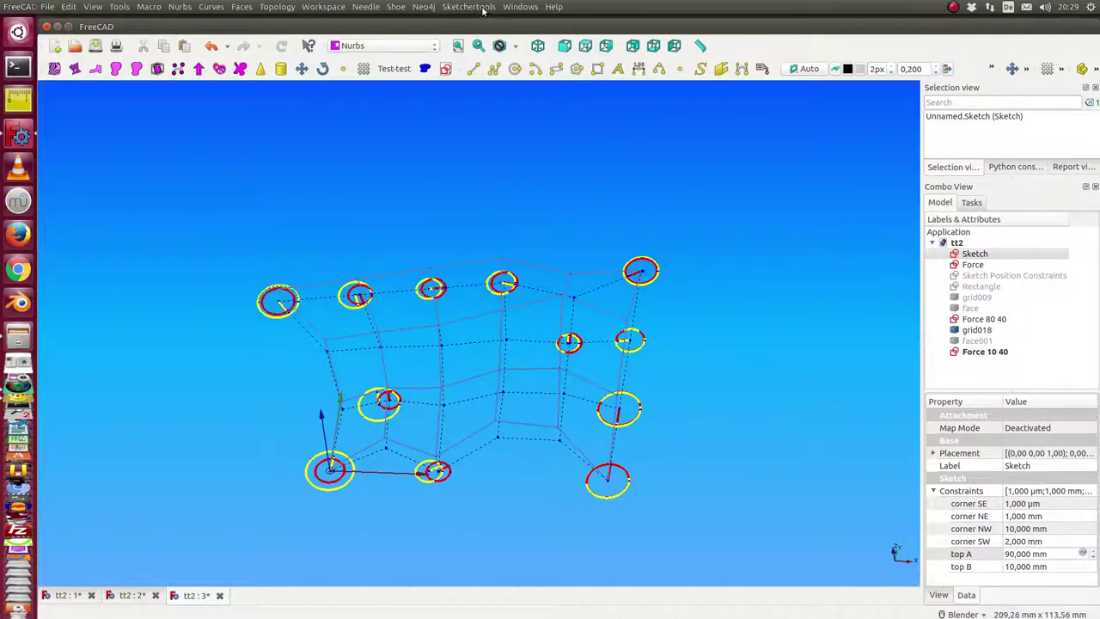
- Tile the three tt2 views side by side with Windows > Tile
left_click(519, 7)
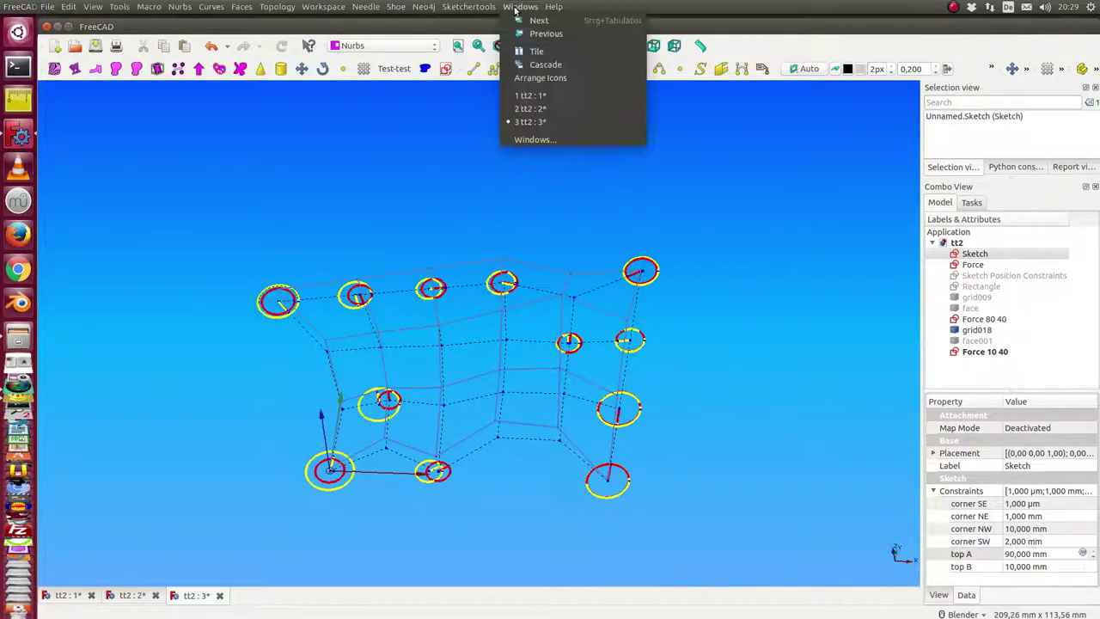
left_click(533, 53)
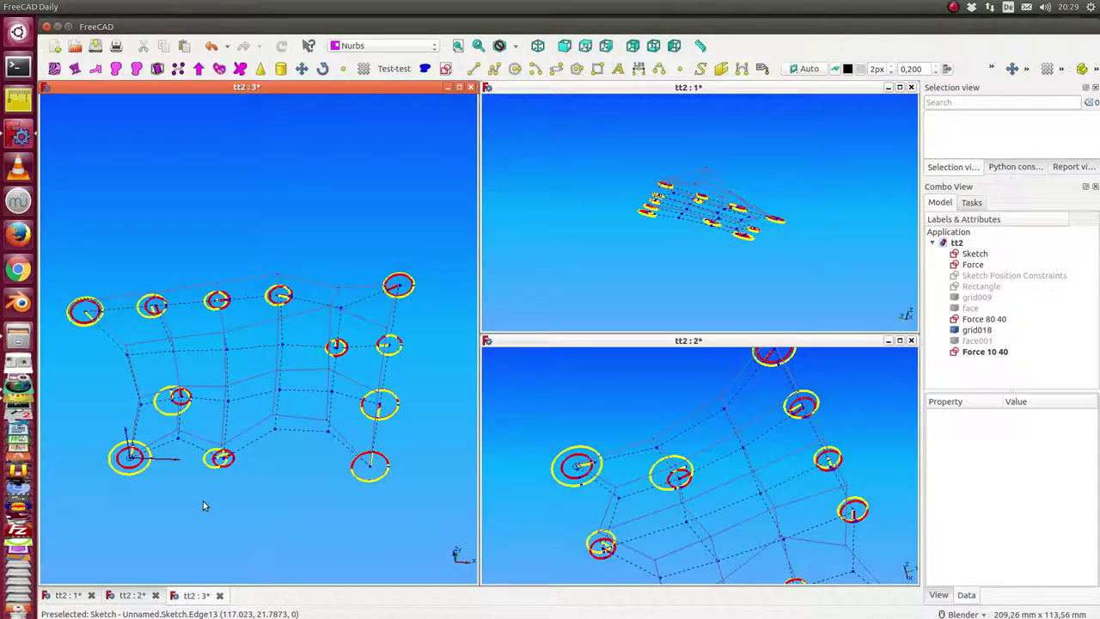
middle_click_drag(203, 505, 217, 501)
- Set view tt2:1 to top and tt2:2 to front, then select grid018
left_click(654, 274)
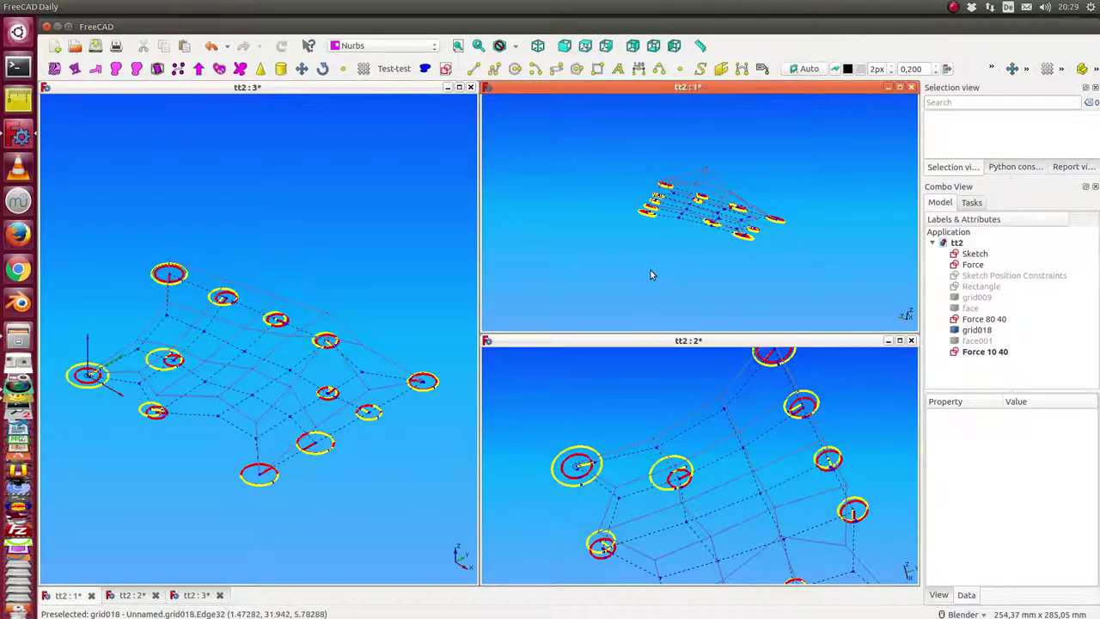
key("2")
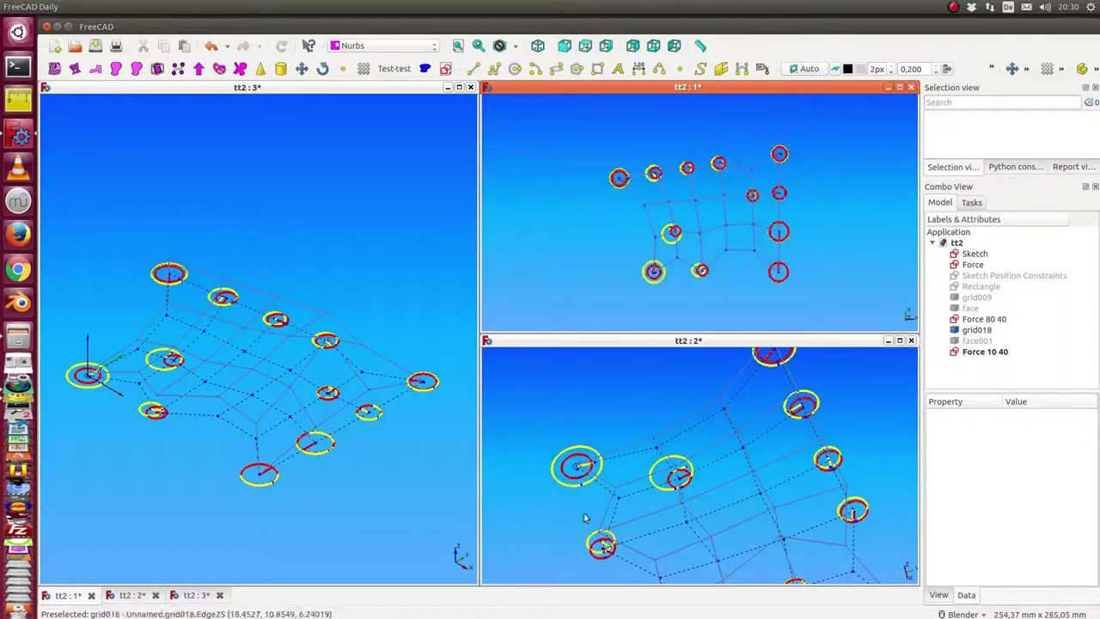
left_click(574, 469)
key("1")
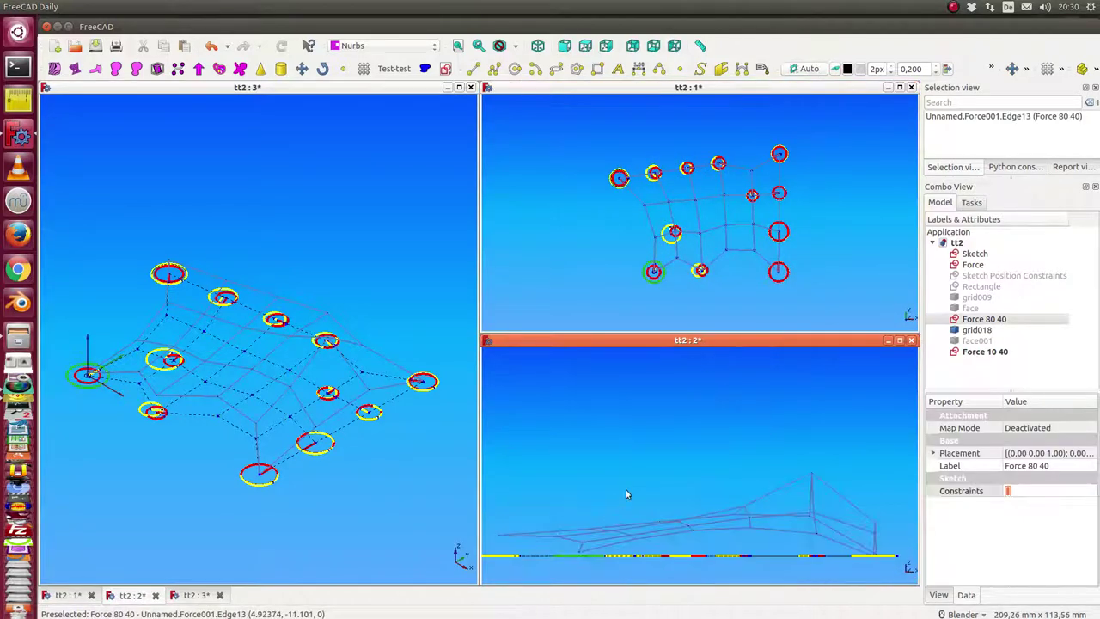
middle_click_drag(640, 469, 660, 436, "shift")
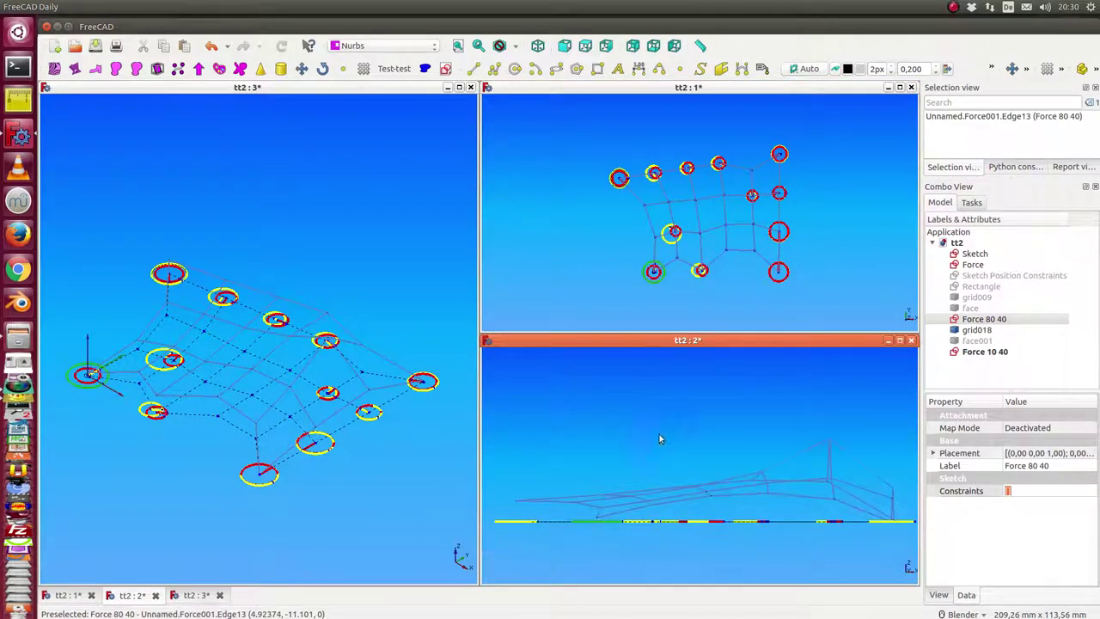
left_click(974, 330)
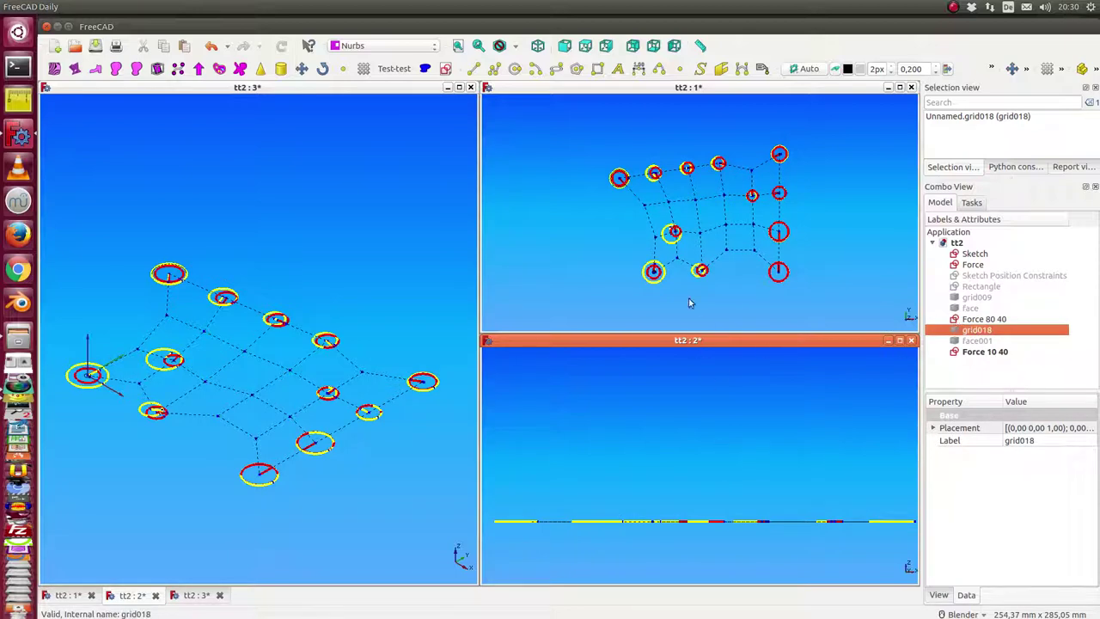
scroll(674, 290, "up", 2)
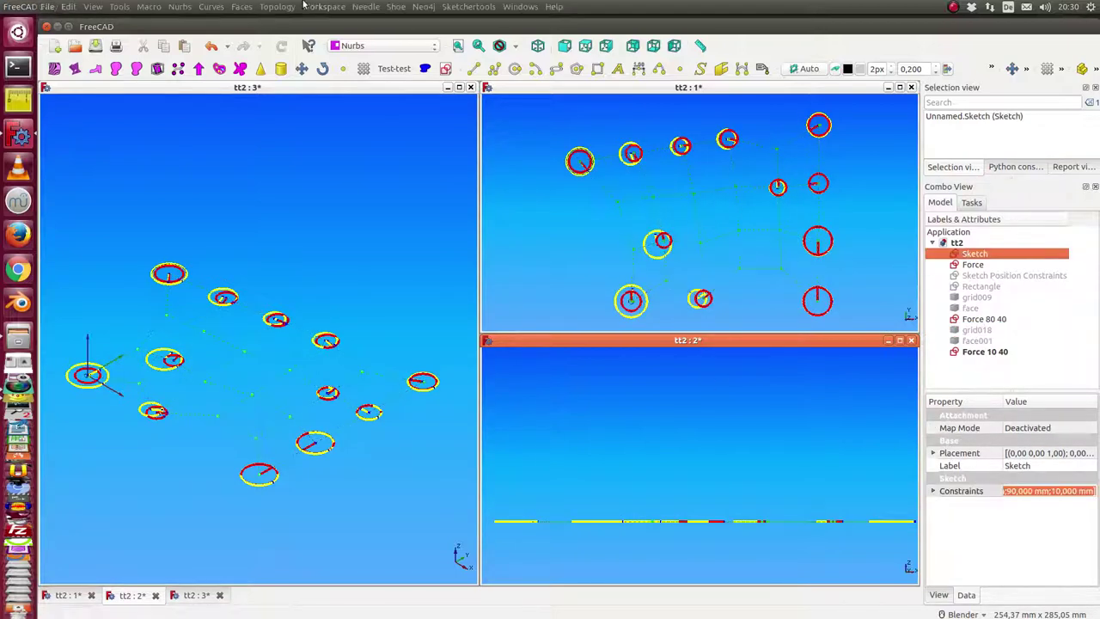
- Run the Topology tension simulation on the sketch and orbit tt2:2 to inspect the new surface
left_click(278, 7)
left_click(306, 154)
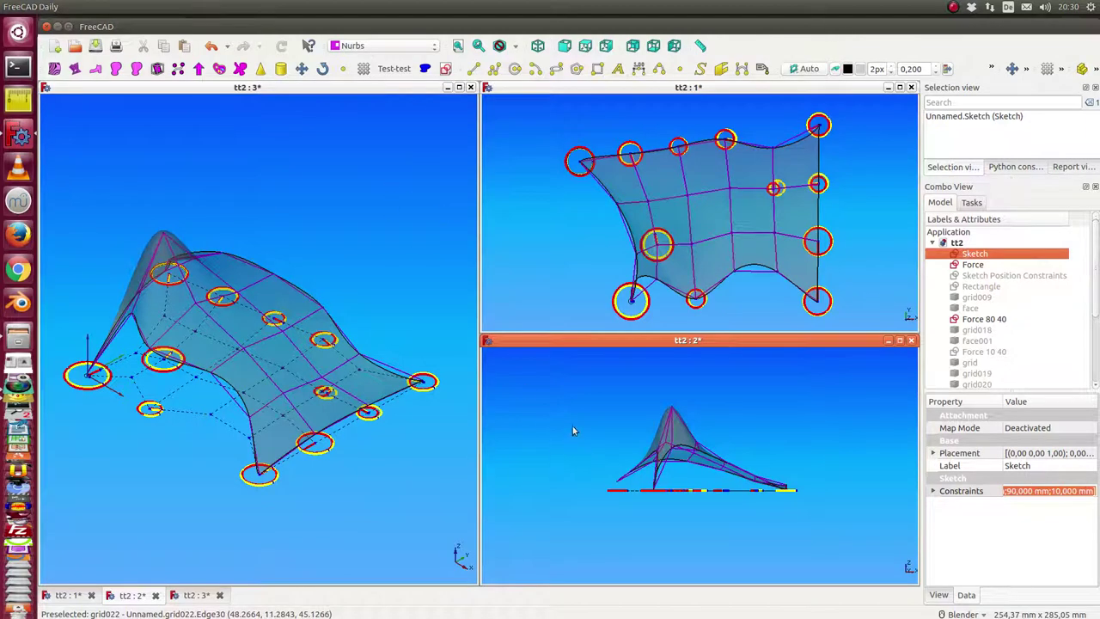
middle_click_drag(578, 427, 574, 429)
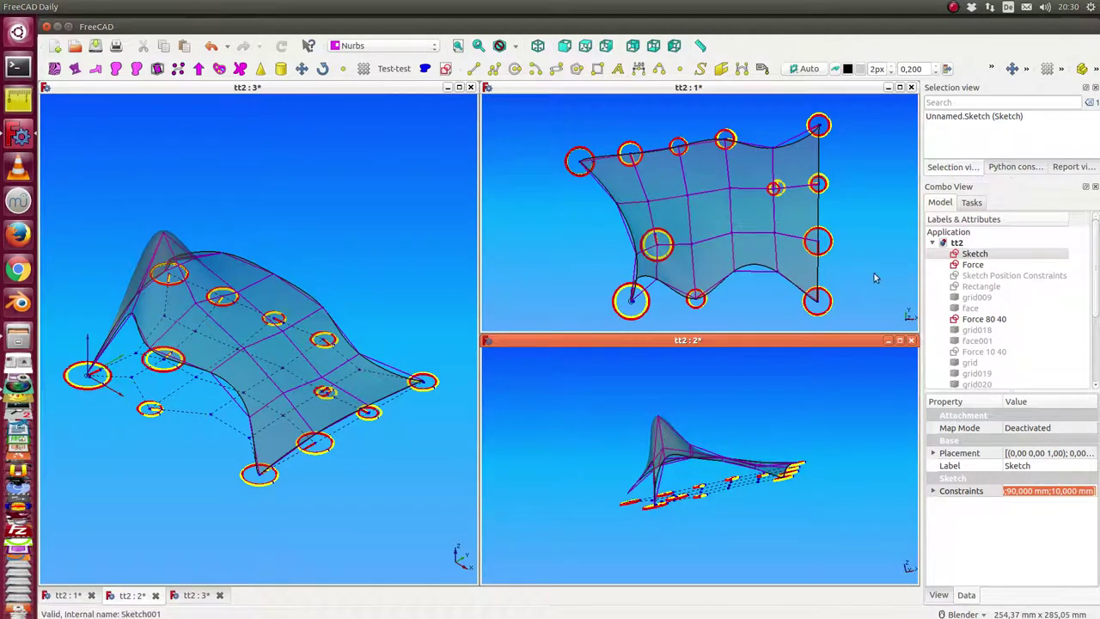
left_click_drag(1097, 302, 1090, 375)
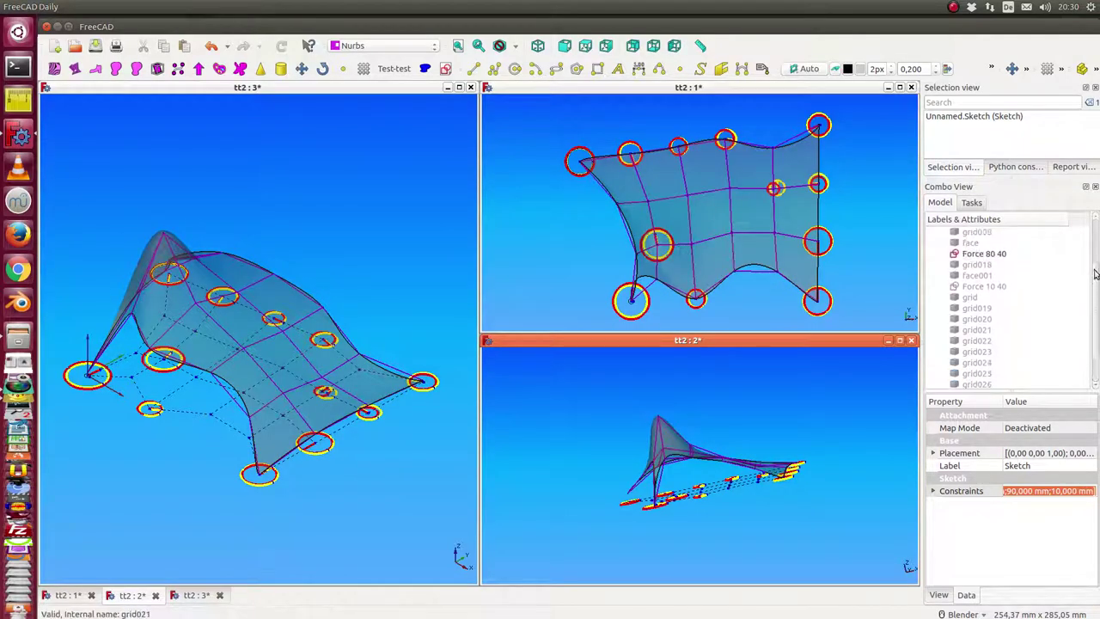
left_click_drag(1094, 299, 1094, 226)
- Inspect the Force 10 40 result and the Sketch's Constraints values
left_click(971, 265)
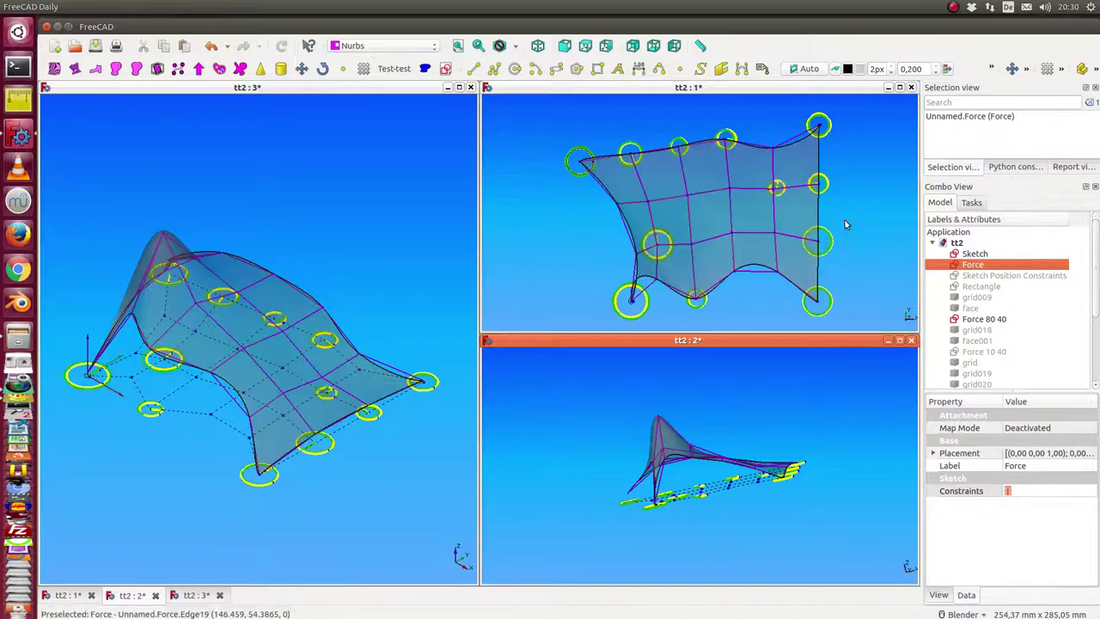
left_click(876, 246)
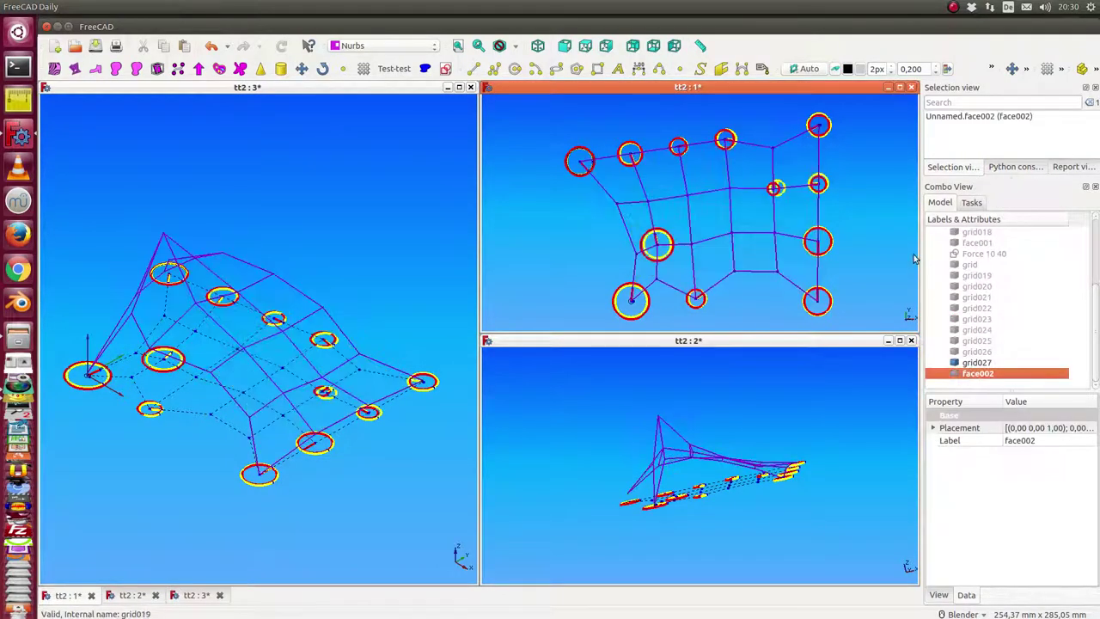
scroll(773, 232, "up", 2)
scroll(687, 227, "down", 2)
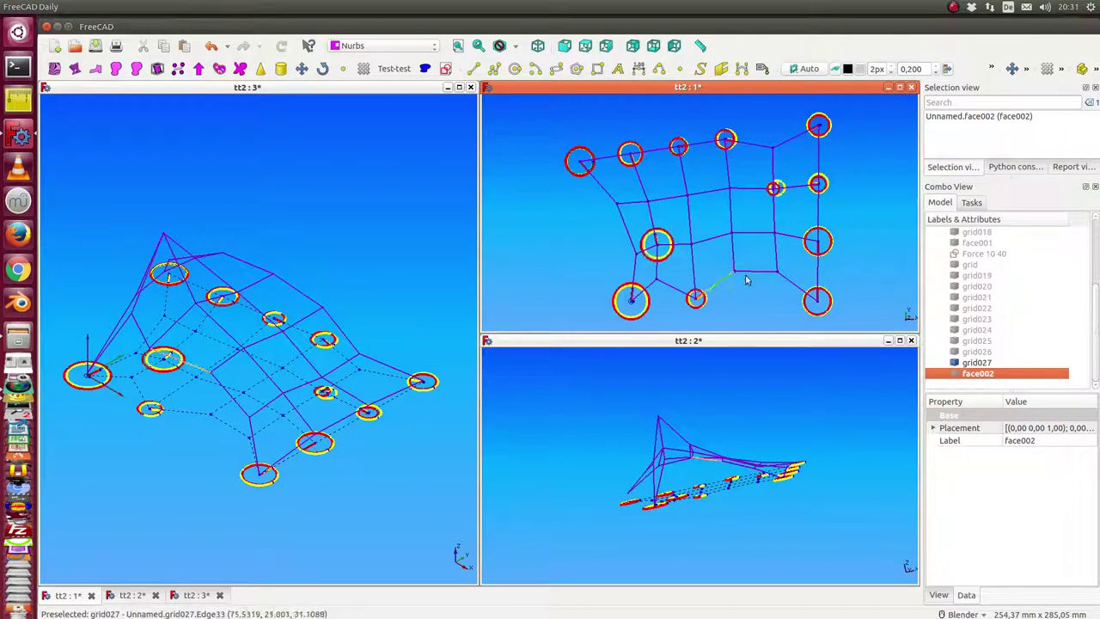
left_click(971, 254)
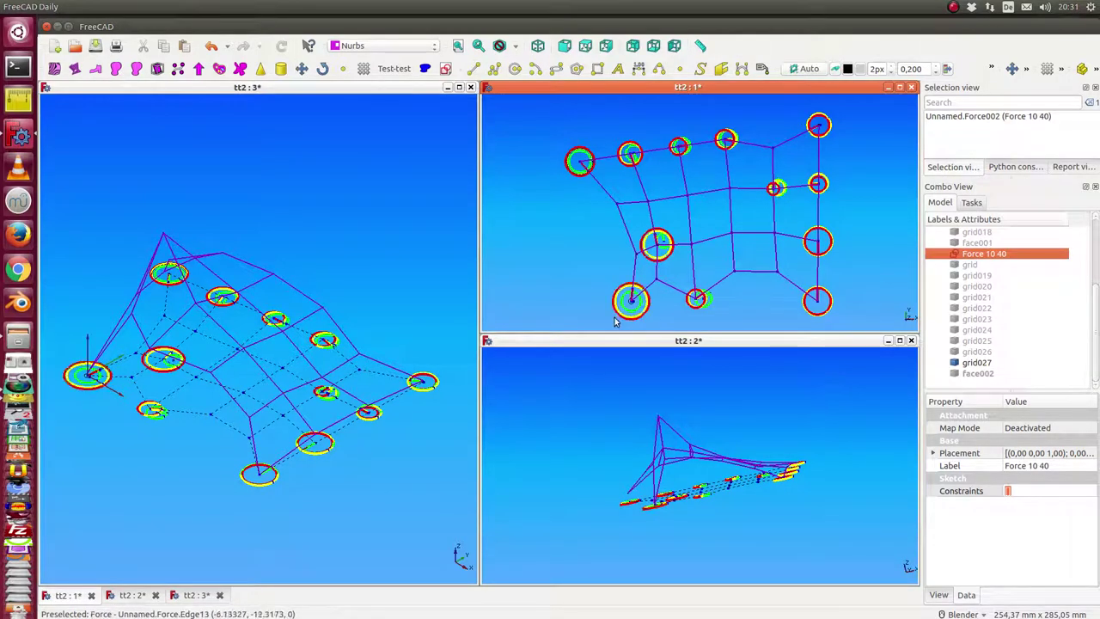
left_click(543, 278)
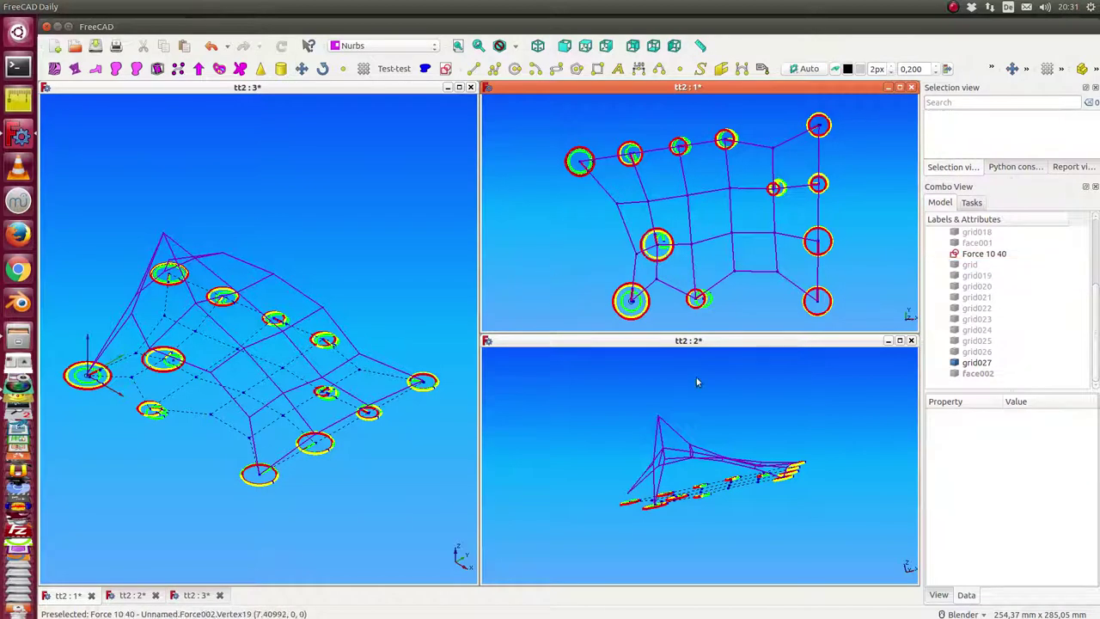
scroll(982, 307, "up", 3)
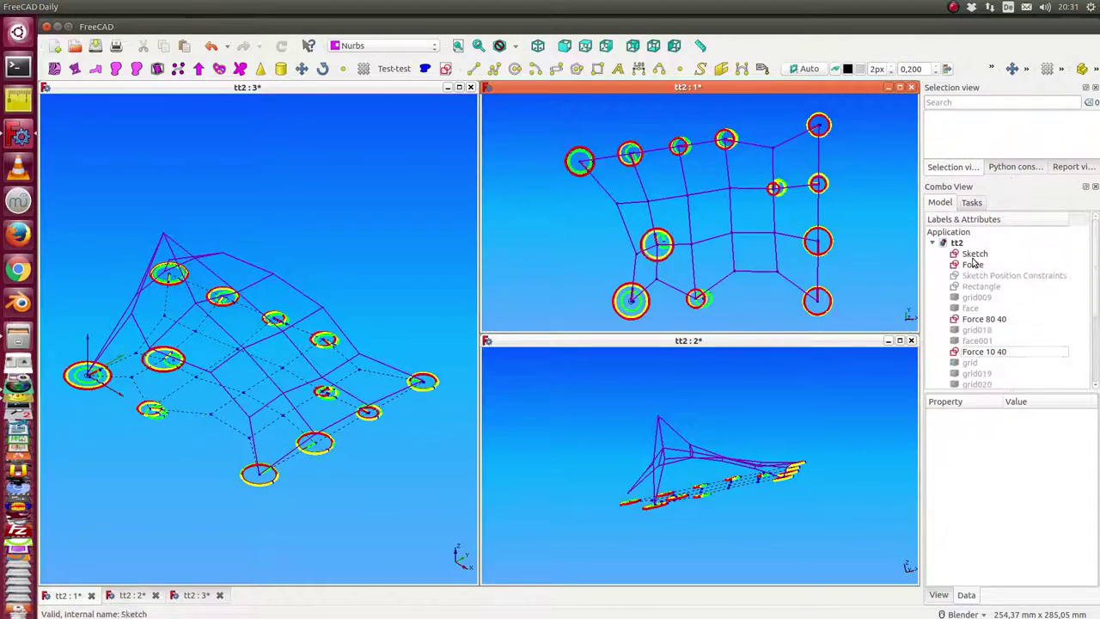
left_click(971, 256)
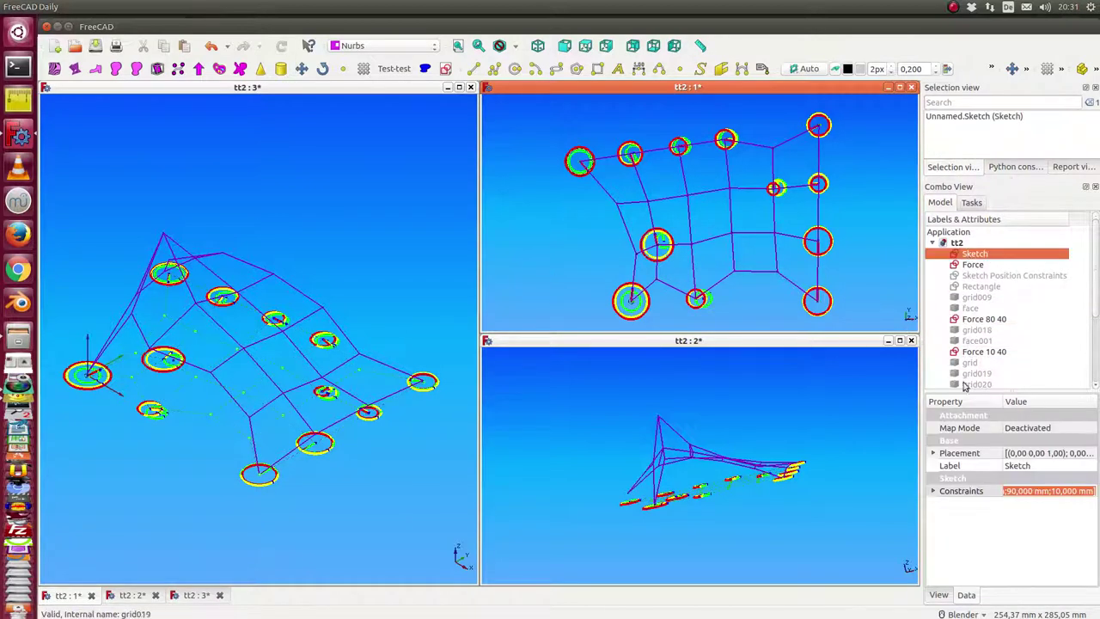
left_click(934, 492)
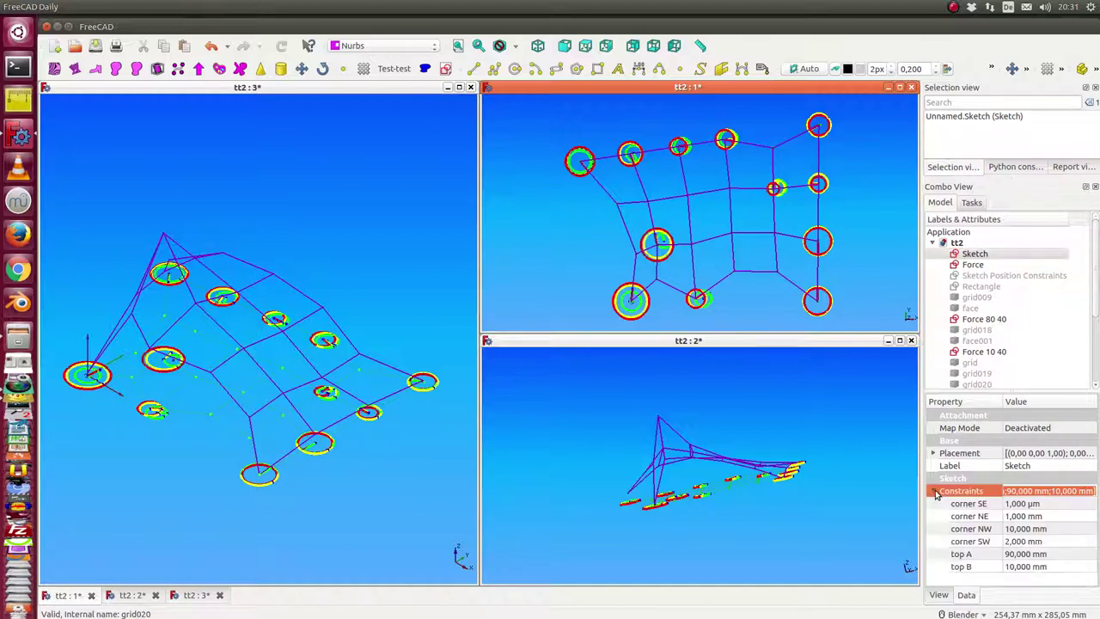
- Rename the newest force object Force003 to 'Force 90 10'
left_click(972, 266)
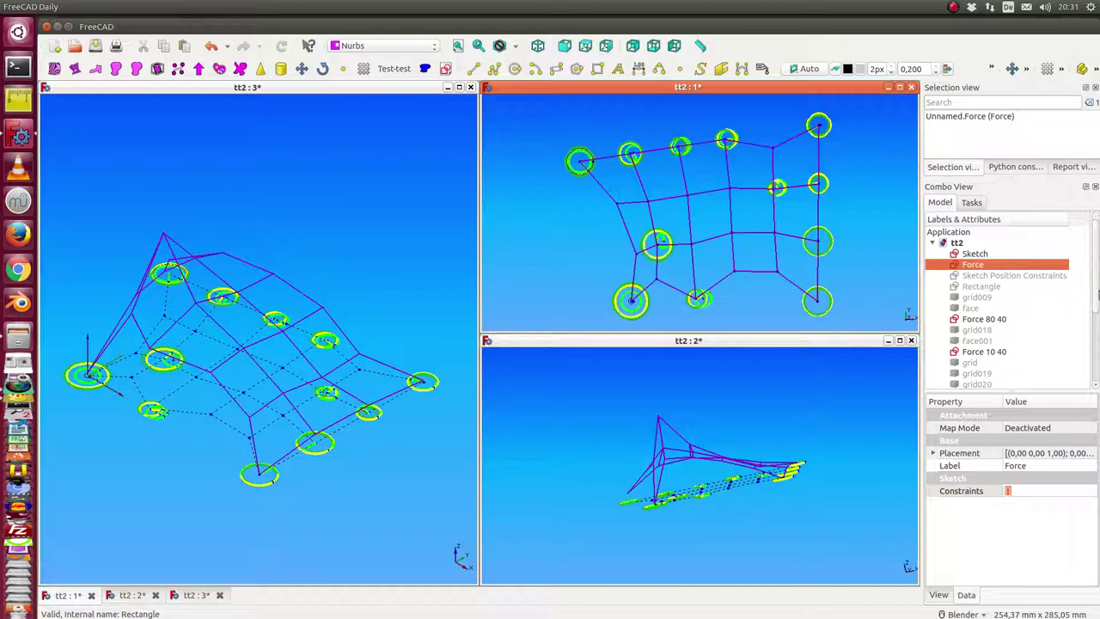
scroll(1098, 295, "down", 3)
left_click(979, 375)
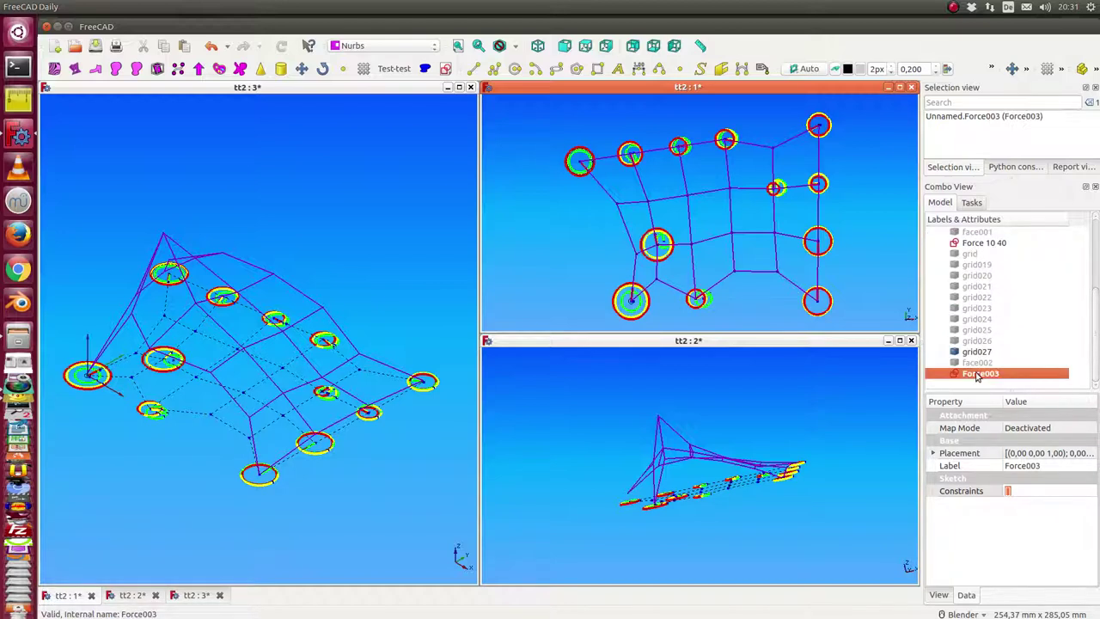
left_click(976, 375)
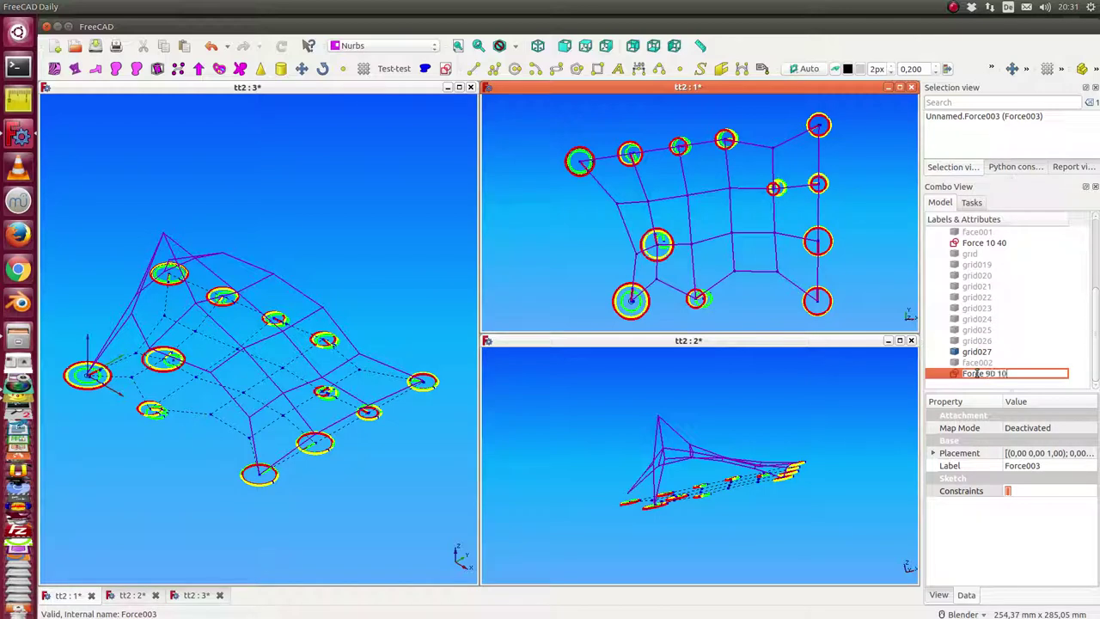
key("Return")
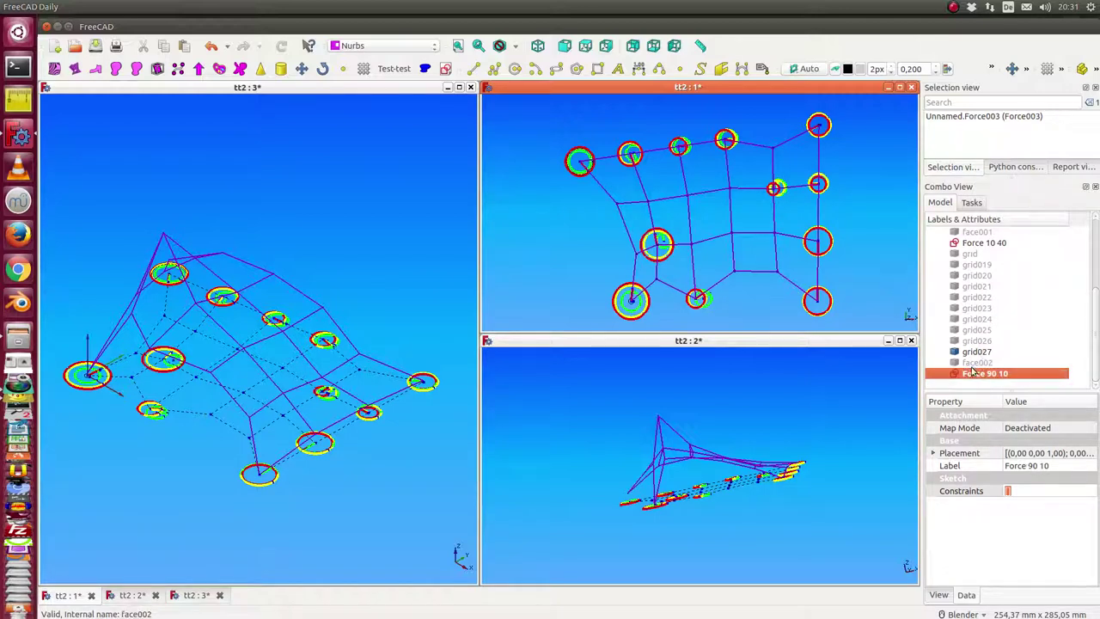
- Delete the old grid objects from grid through grid026
left_click(969, 255)
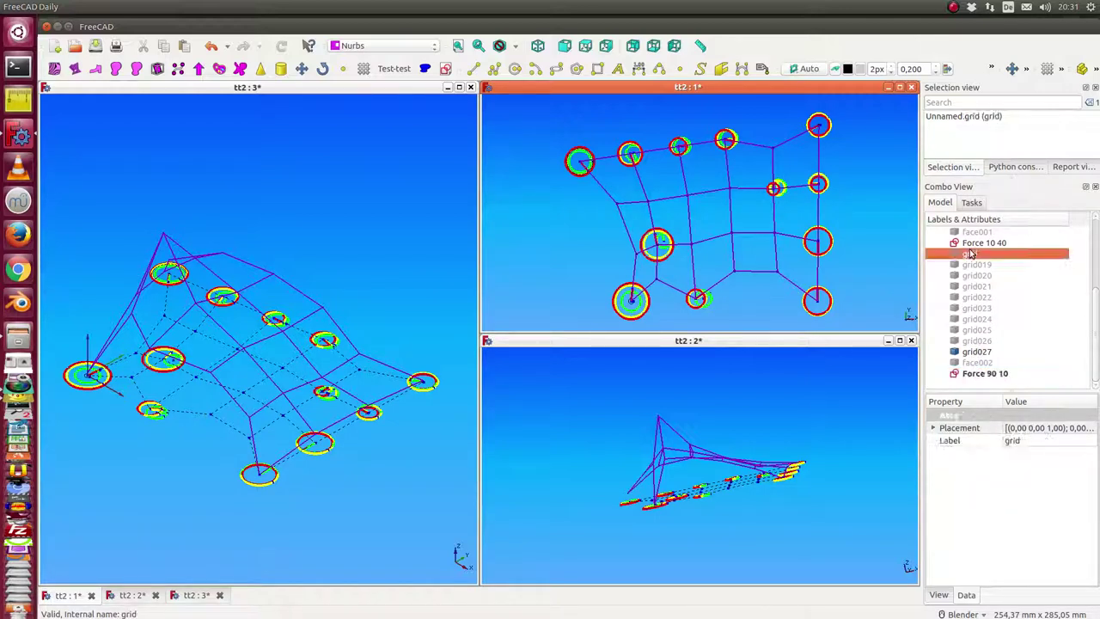
key("shift+Down")
key("shift+Down")
key("shift+Down")
key("shift+Down")
key("shift+Down")
key("shift+Down")
key("shift+Down")
key("shift+Down")
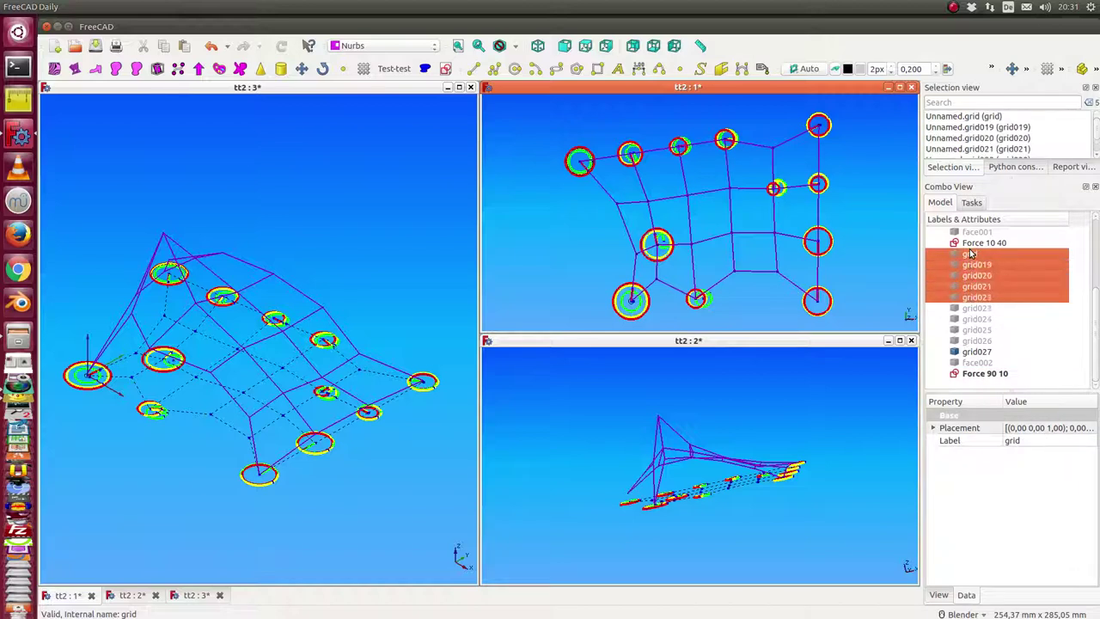
key("Delete")
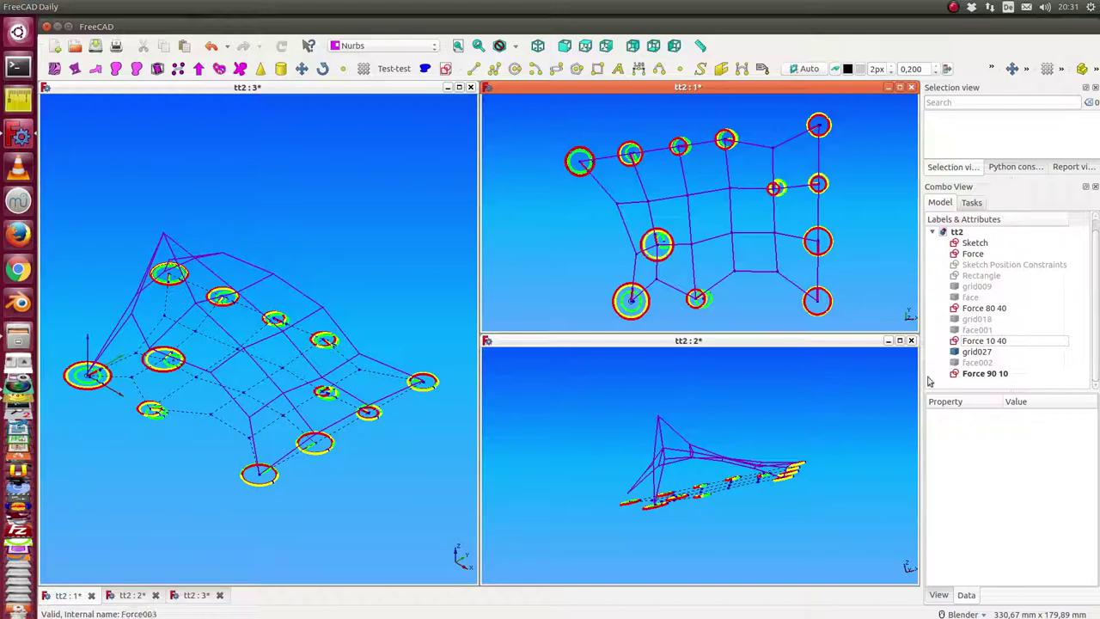
- Select the Force 90 10, Force 10 40, Force 80 40, original Force and grid027 results to compare
left_click(973, 374)
left_click(970, 342)
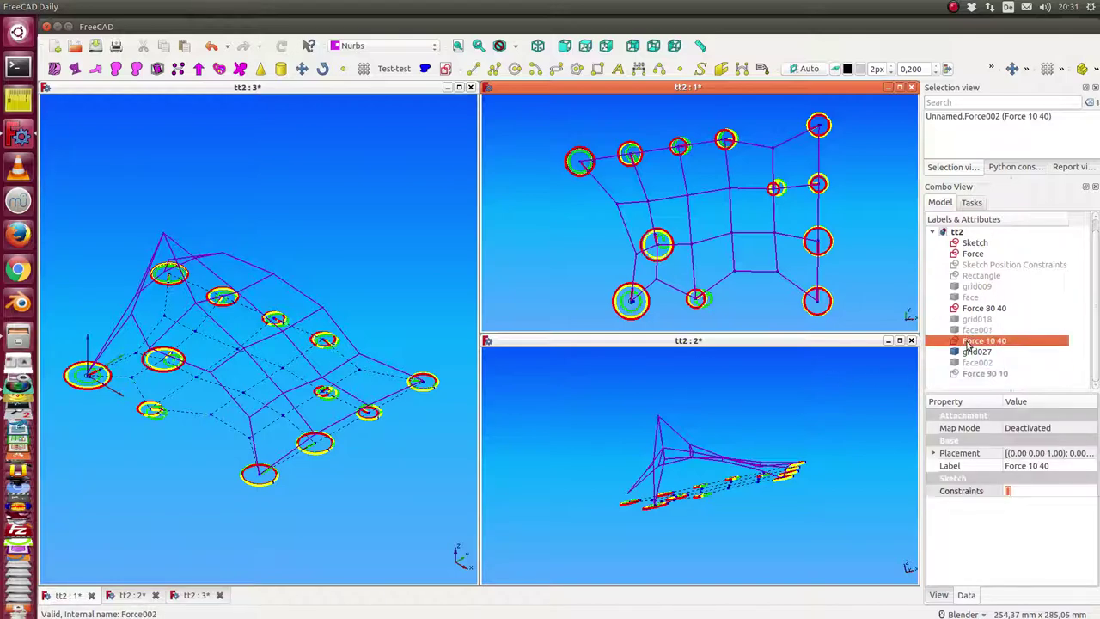
left_click(968, 310)
left_click(969, 254)
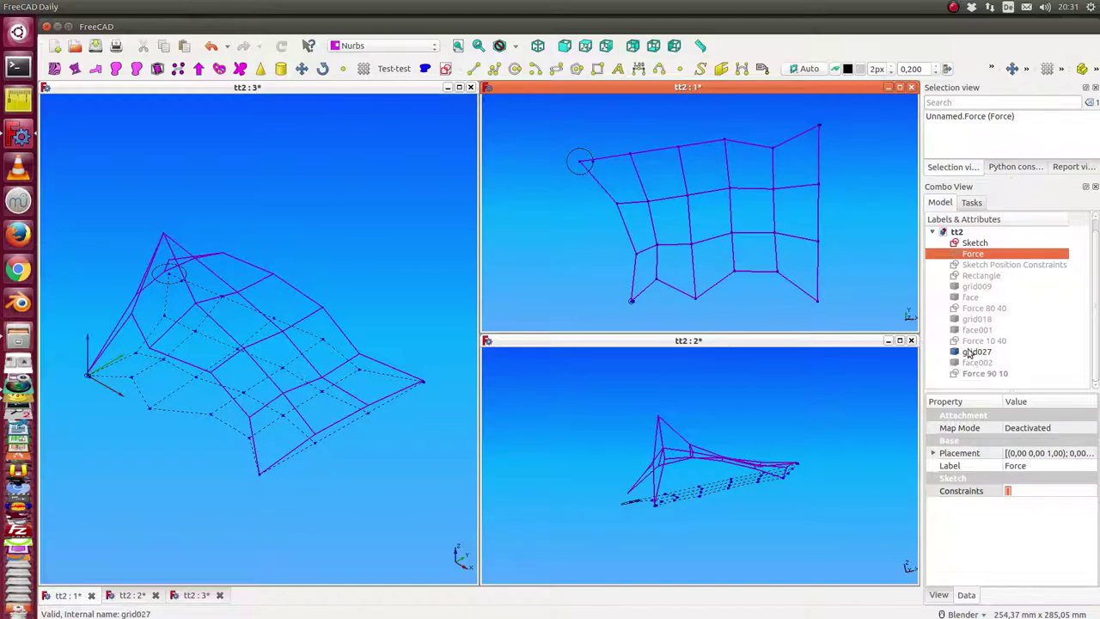
left_click(969, 353)
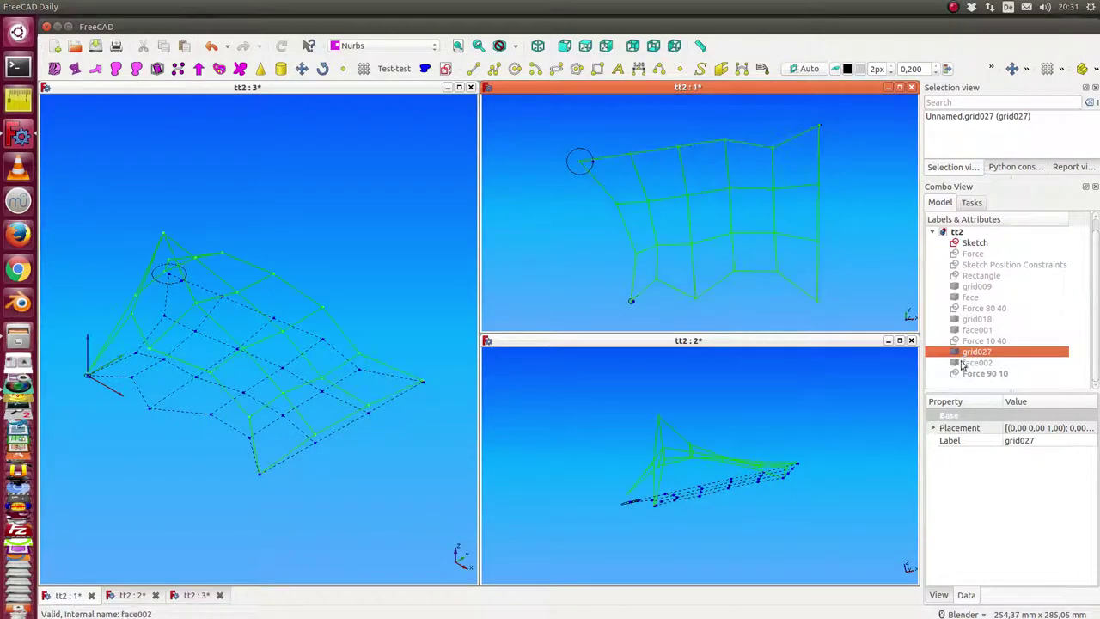
- Make the hidden Rectangle plane visible and orbit so it lies beneath the tent
left_click(979, 275)
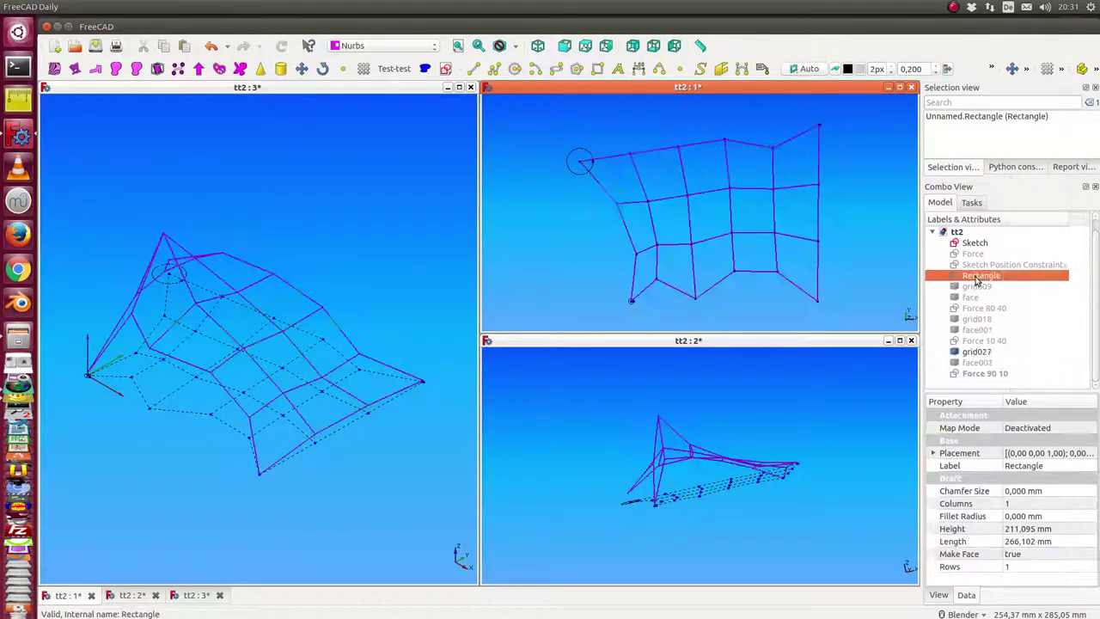
key("space")
mouse_move(366, 542)
middle_mouse_down()
mouse_move(384, 515)
mouse_move(347, 546)
middle_mouse_up()
middle_click_drag(374, 402, 109, 424)
middle_click_drag(79, 338, 126, 361)
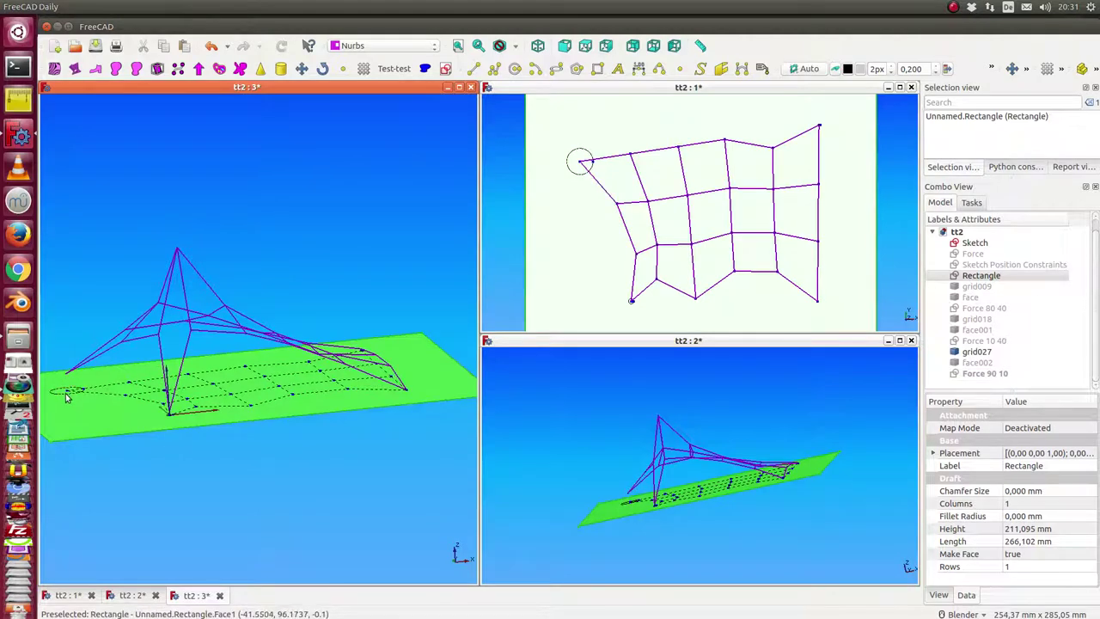
- Open the Sketch for editing in top view and filter the list to named datum constraints
key("2")
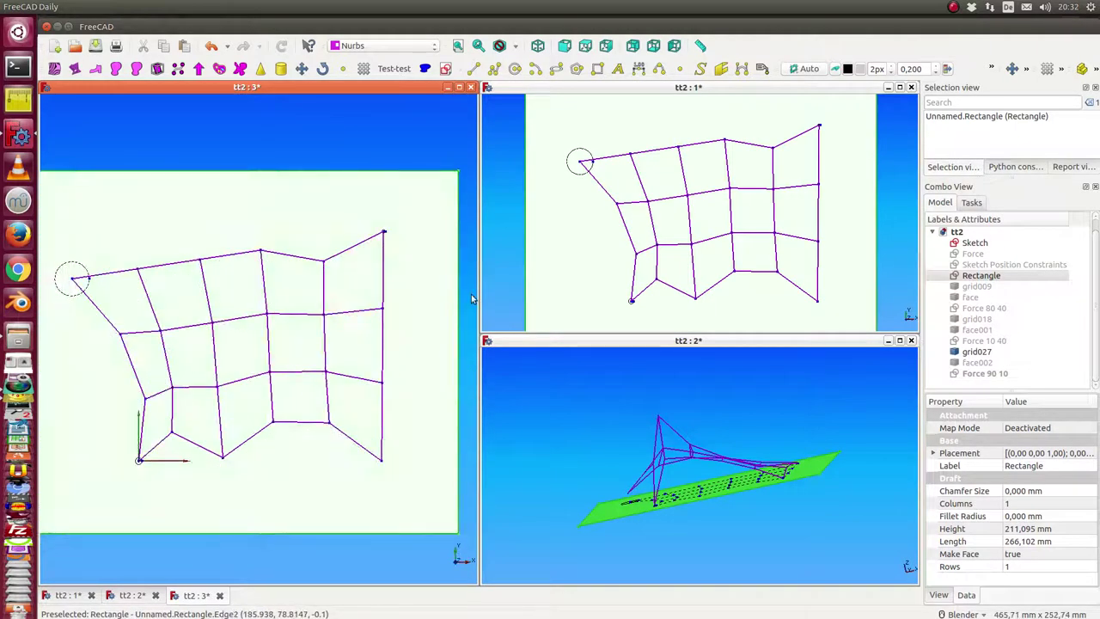
double_click(976, 244)
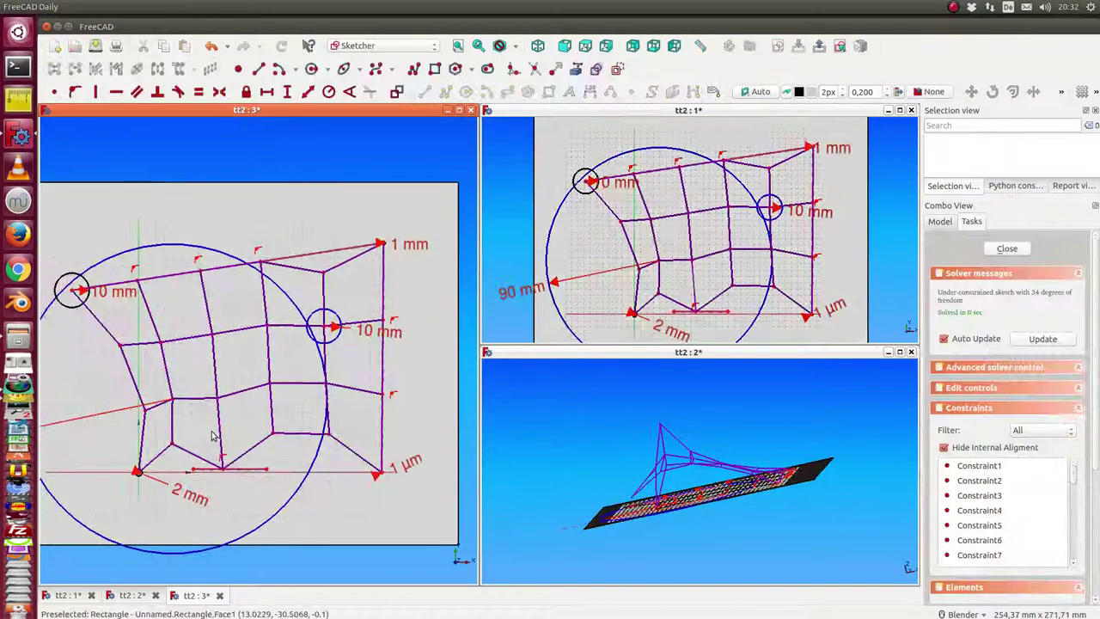
mouse_move(212, 435)
middle_mouse_down("shift")
mouse_move(272, 427)
mouse_move(226, 388)
mouse_move(146, 280)
middle_mouse_up("shift")
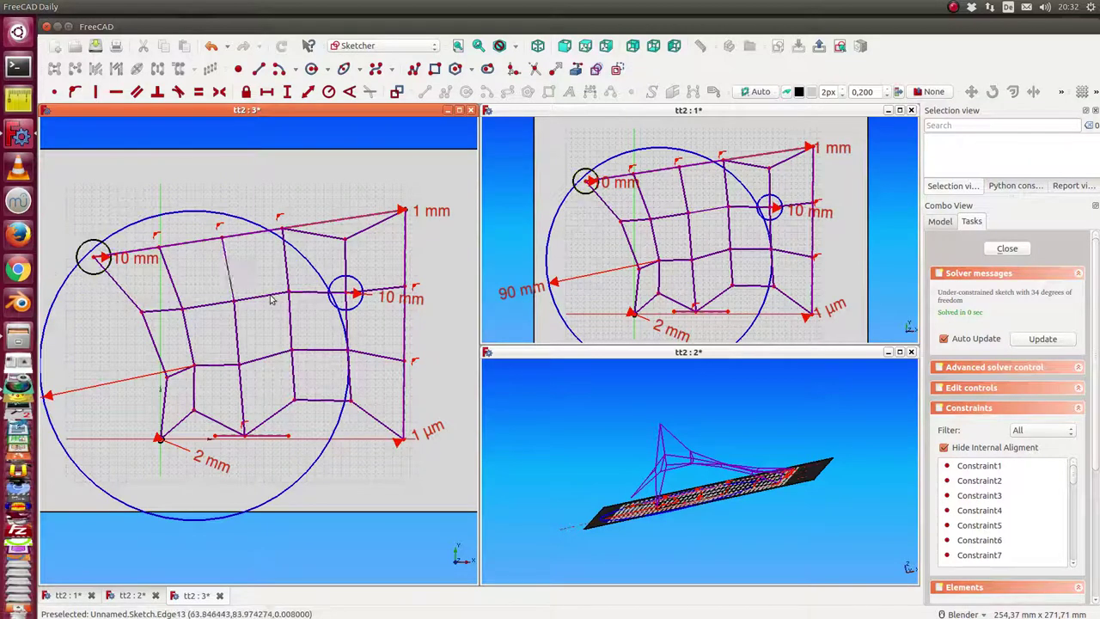
left_click(1036, 434)
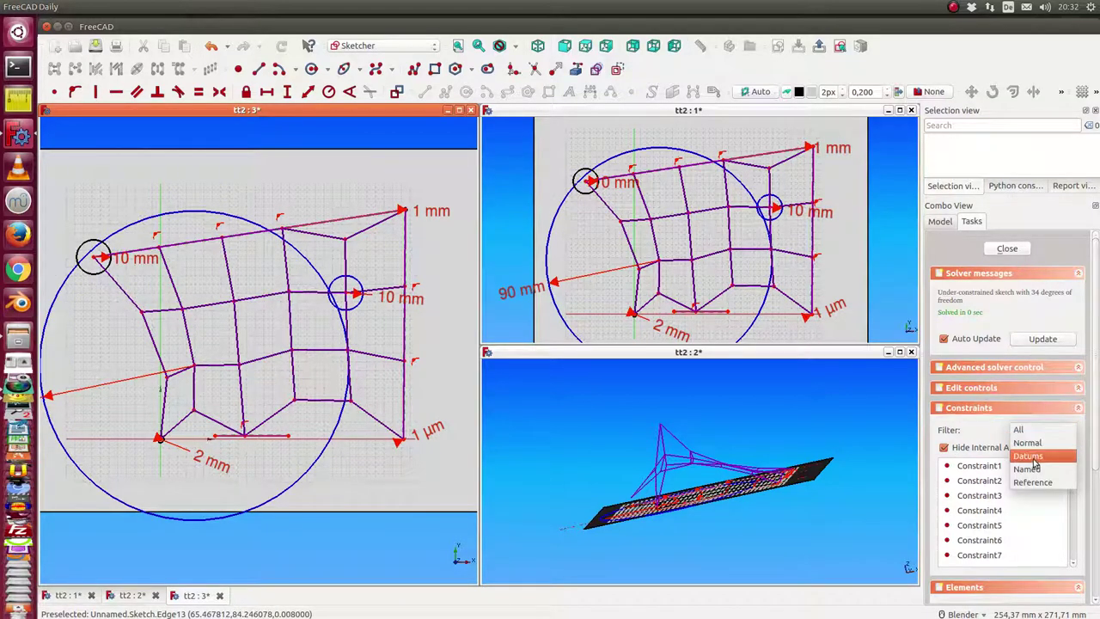
left_click(1033, 459)
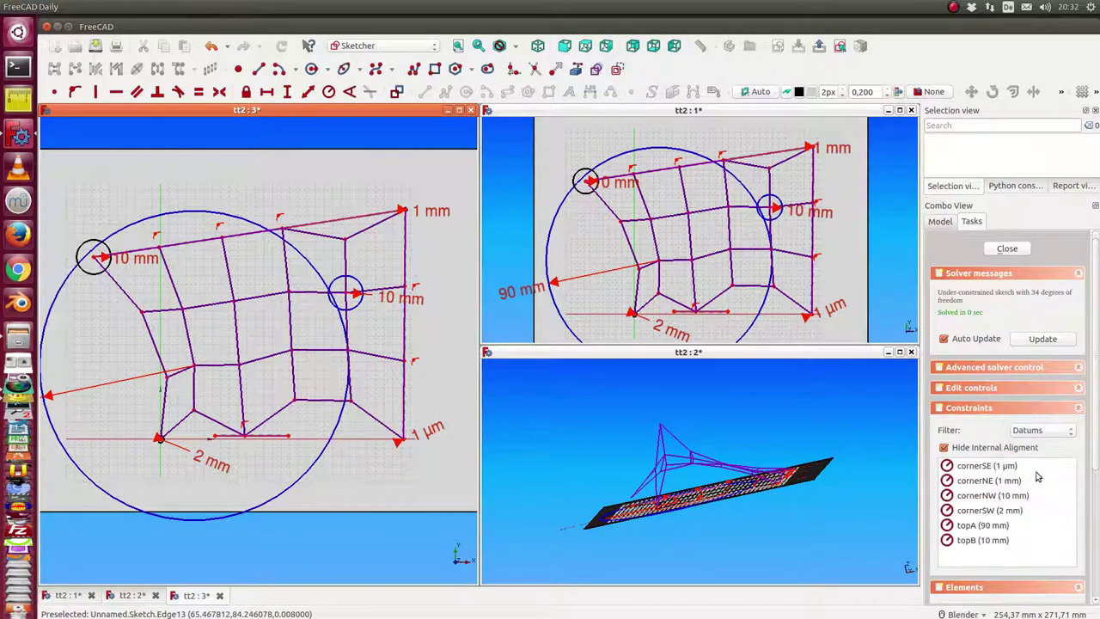
- Edit the cornerNW height constraint (entering 8) and set cornerSW to 20 mm
left_click(985, 495)
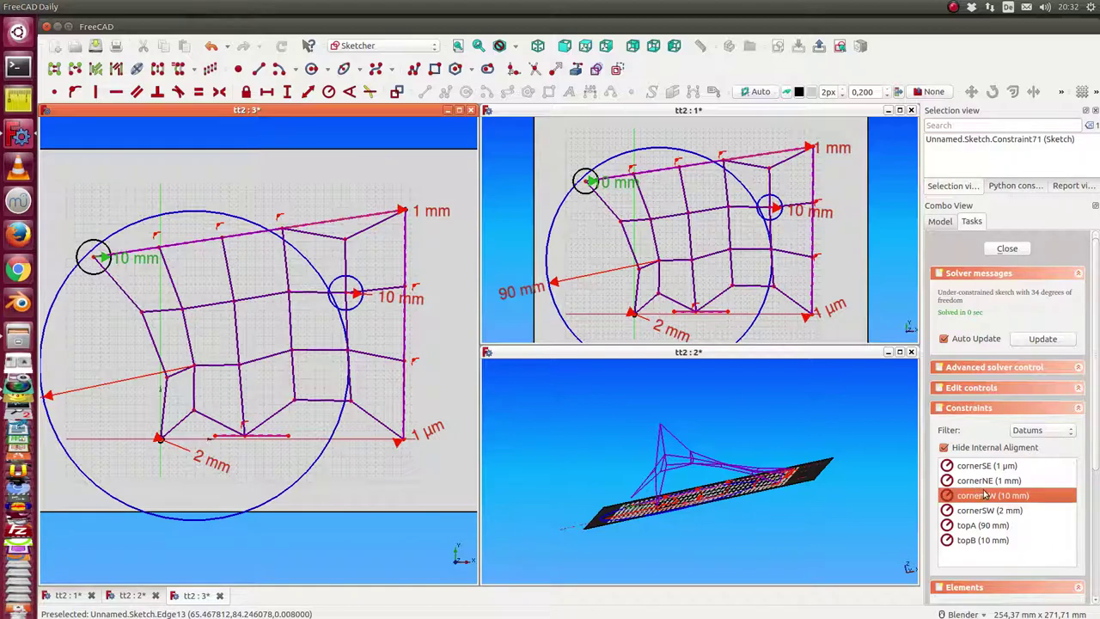
double_click(987, 495)
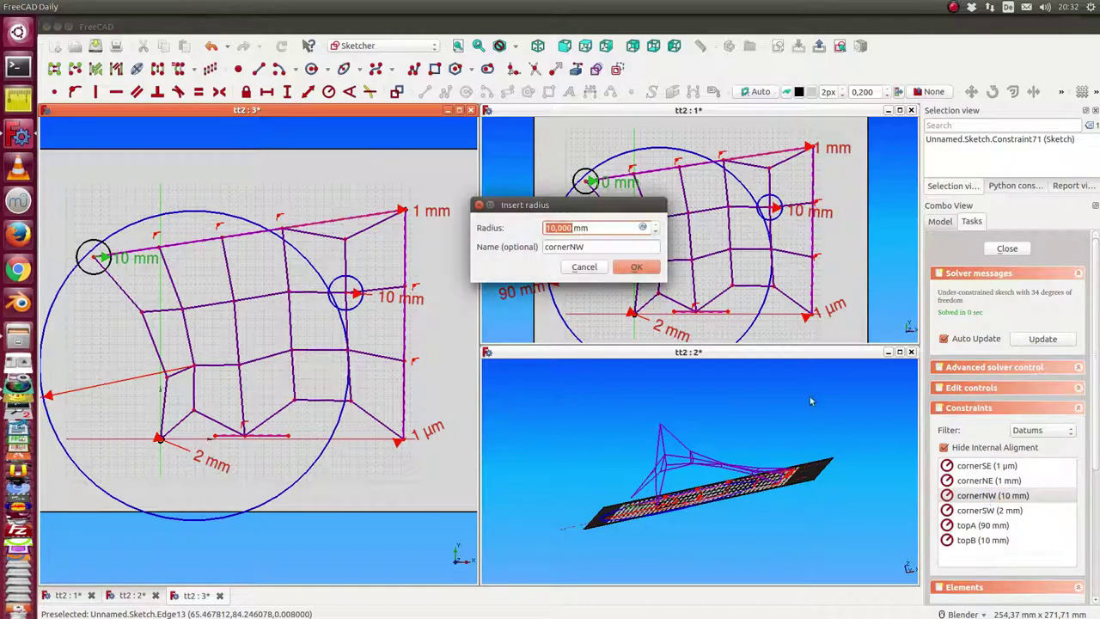
type("8")
left_click(634, 267)
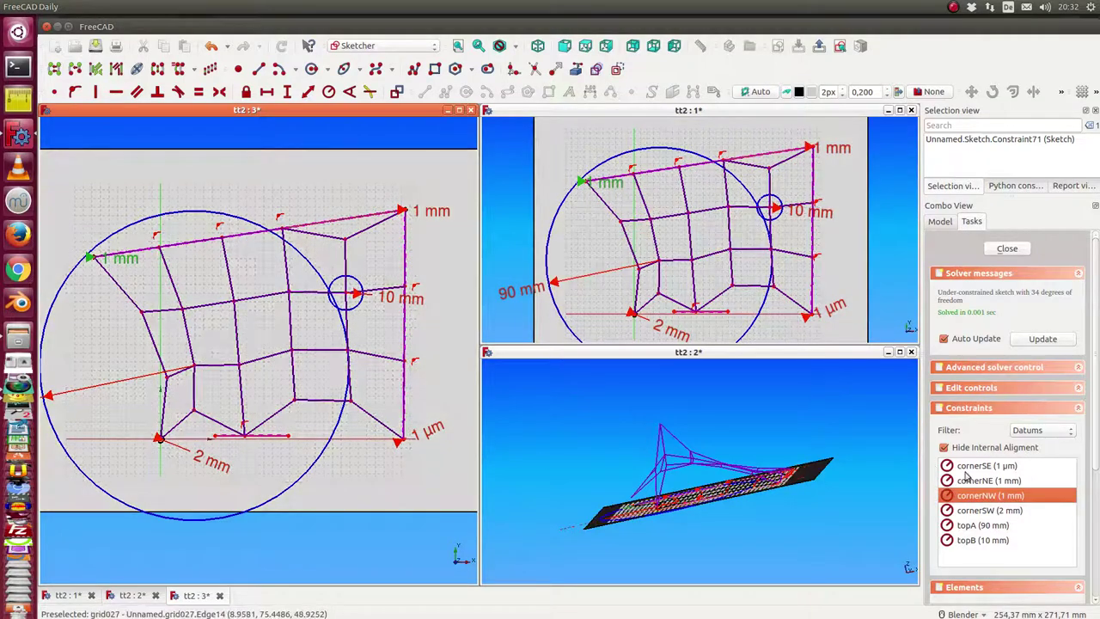
left_click(970, 512)
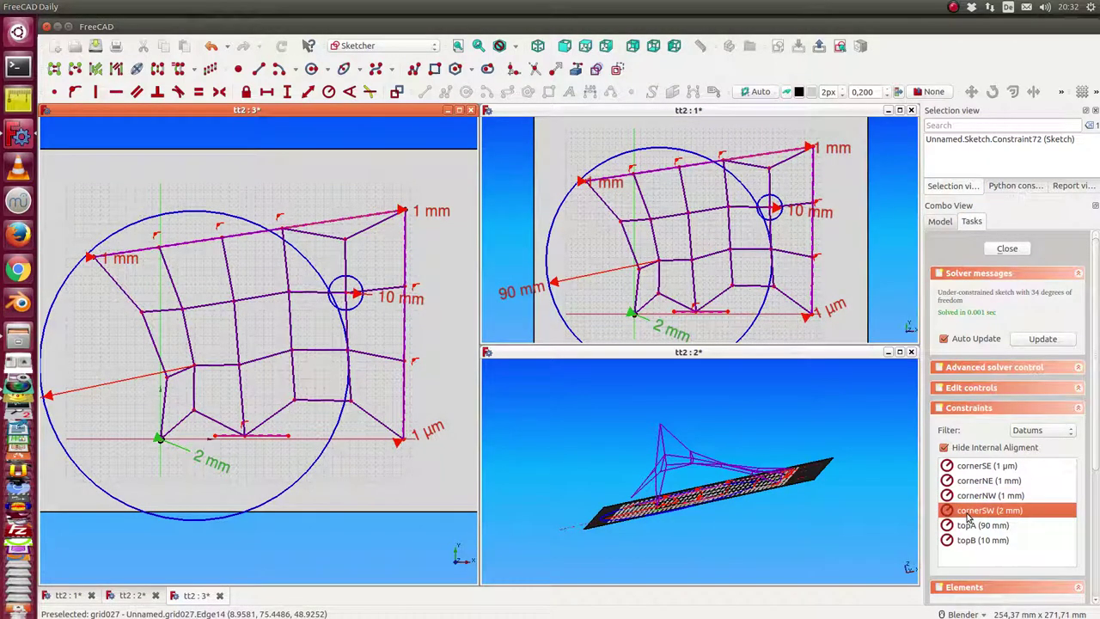
double_click(982, 514)
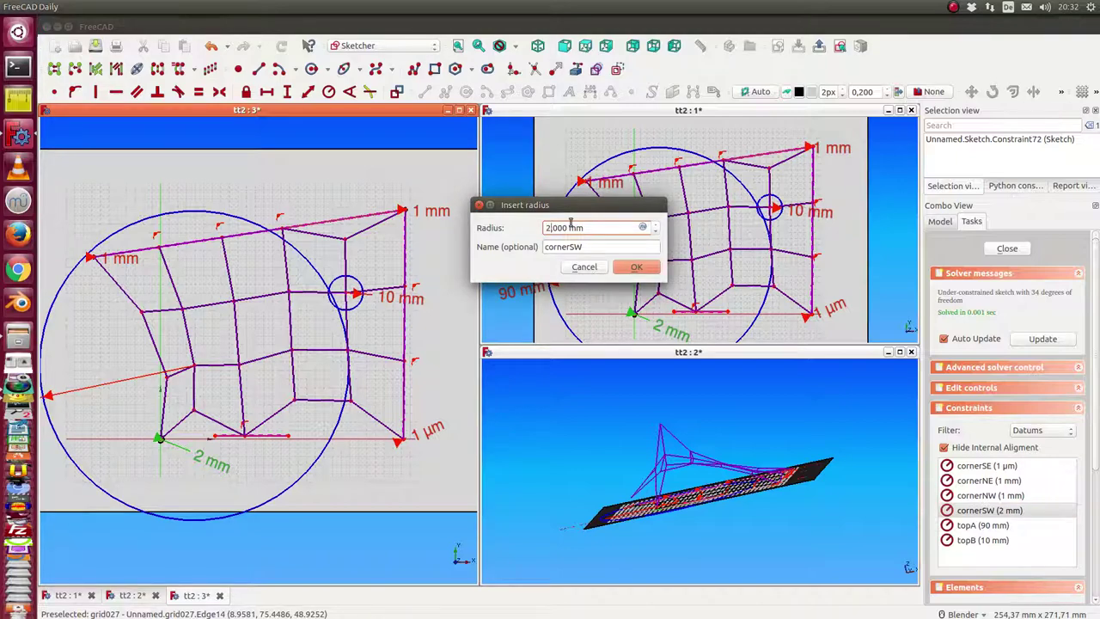
left_click(626, 269)
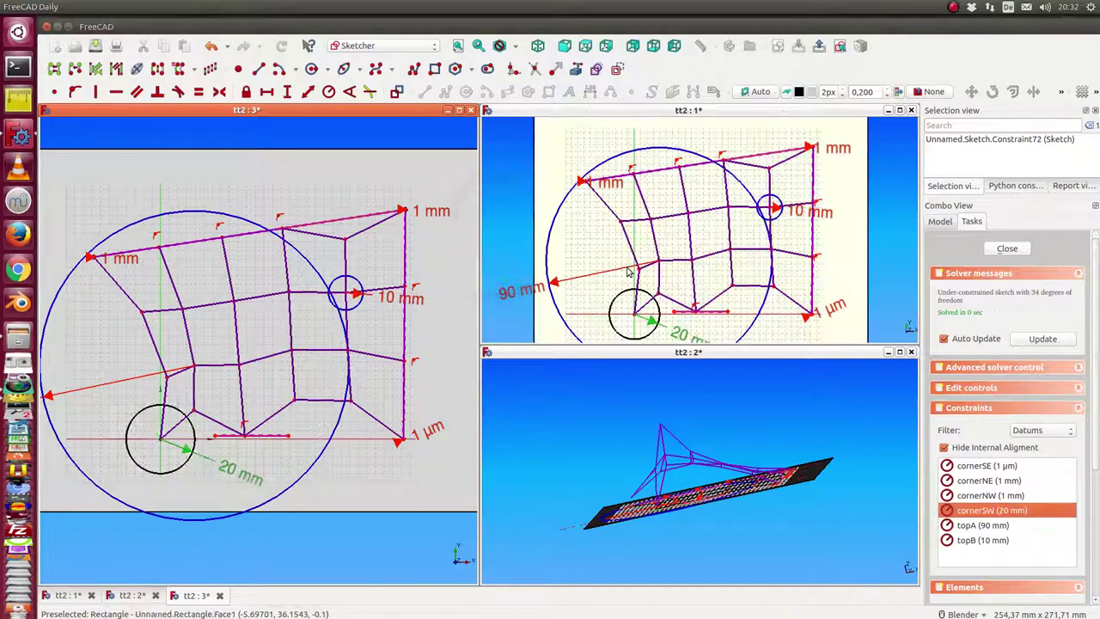
- Orbit the left view to inspect the plate, then close sketch editing
middle_click_drag(232, 547, 209, 350)
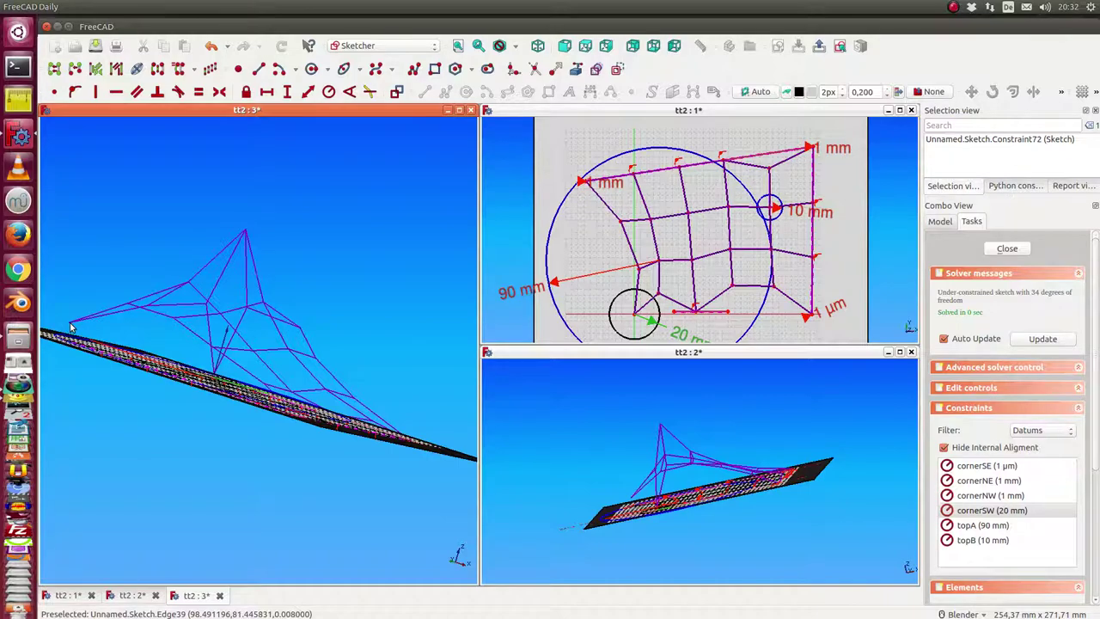
middle_click_drag(164, 339, 206, 418)
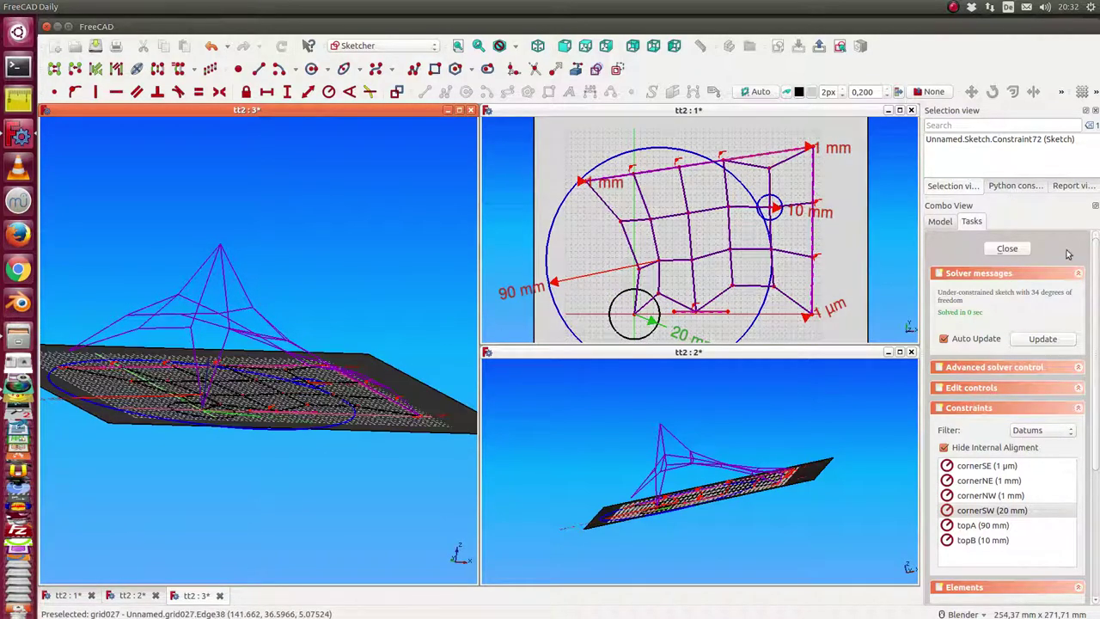
left_click(1008, 249)
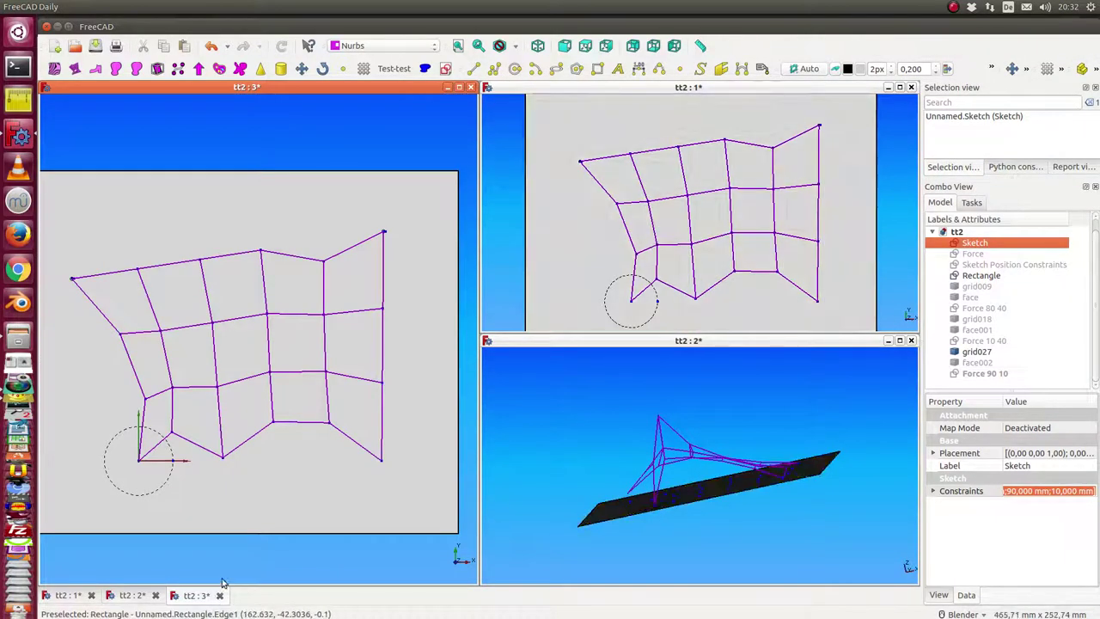
- Run Topology > Test 3 on the Sketch and switch the lower-right tt2:2 view to front
mouse_move(222, 580)
middle_mouse_down()
mouse_move(204, 459)
mouse_move(221, 467)
middle_mouse_up()
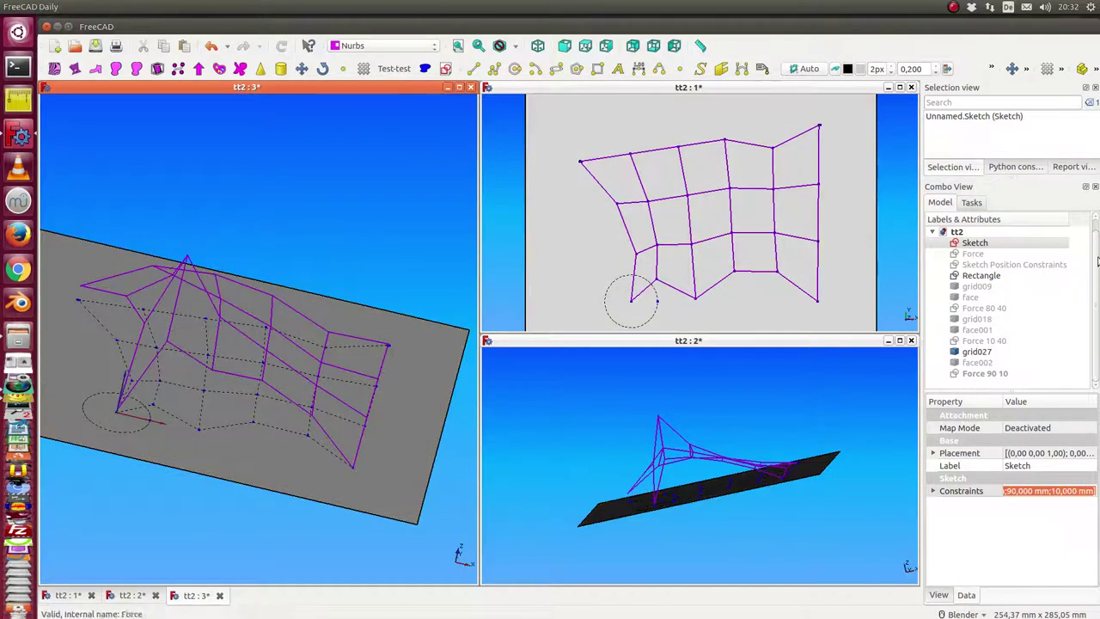
left_click(977, 244)
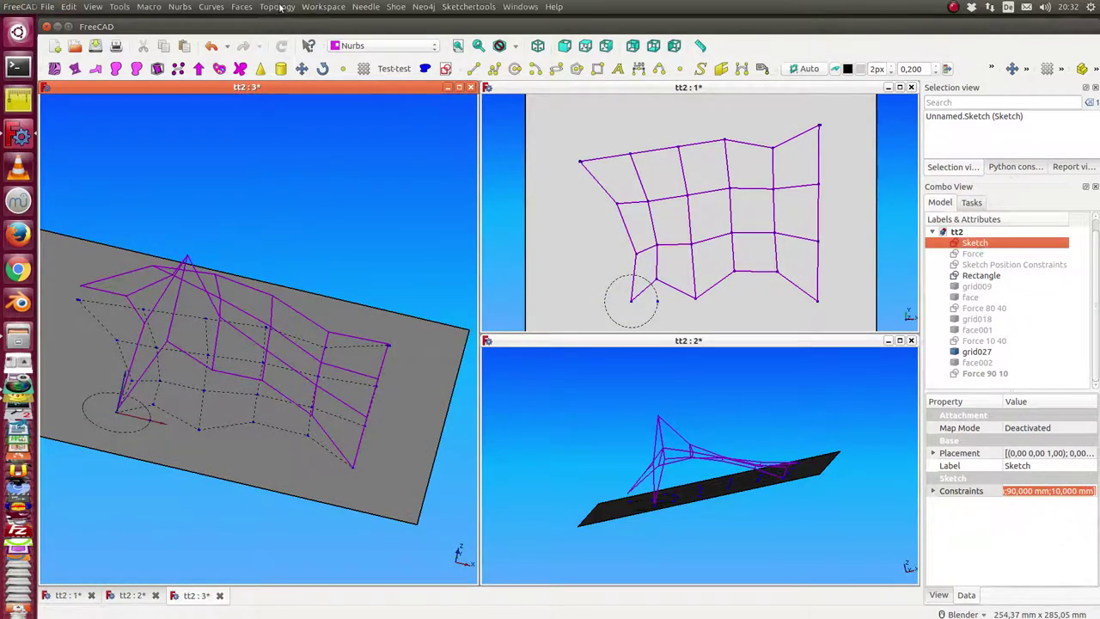
left_click(273, 7)
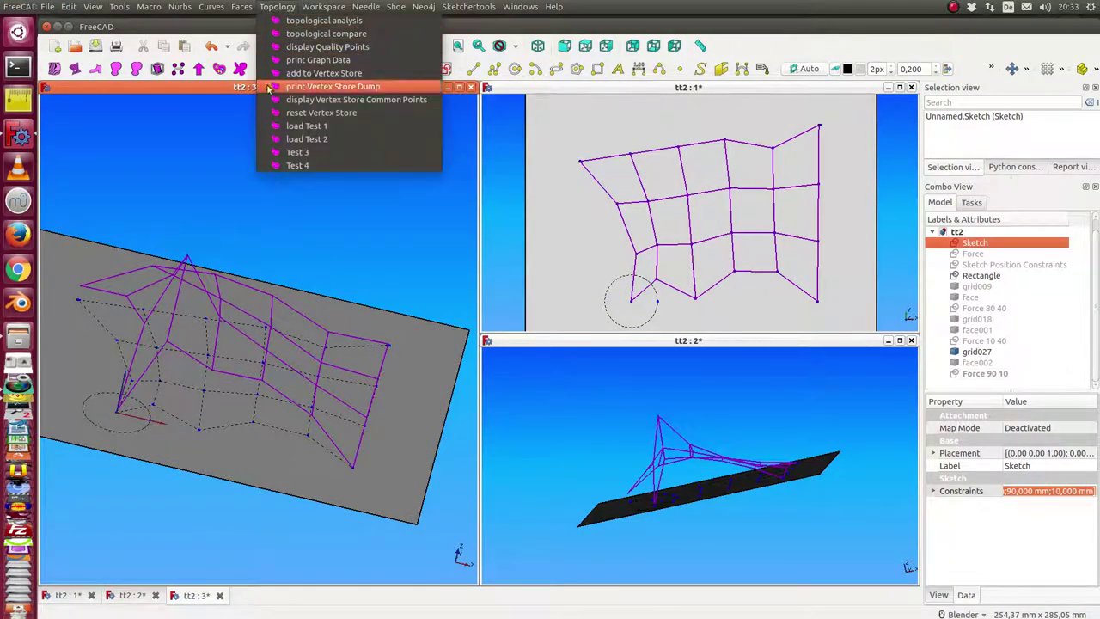
left_click(297, 152)
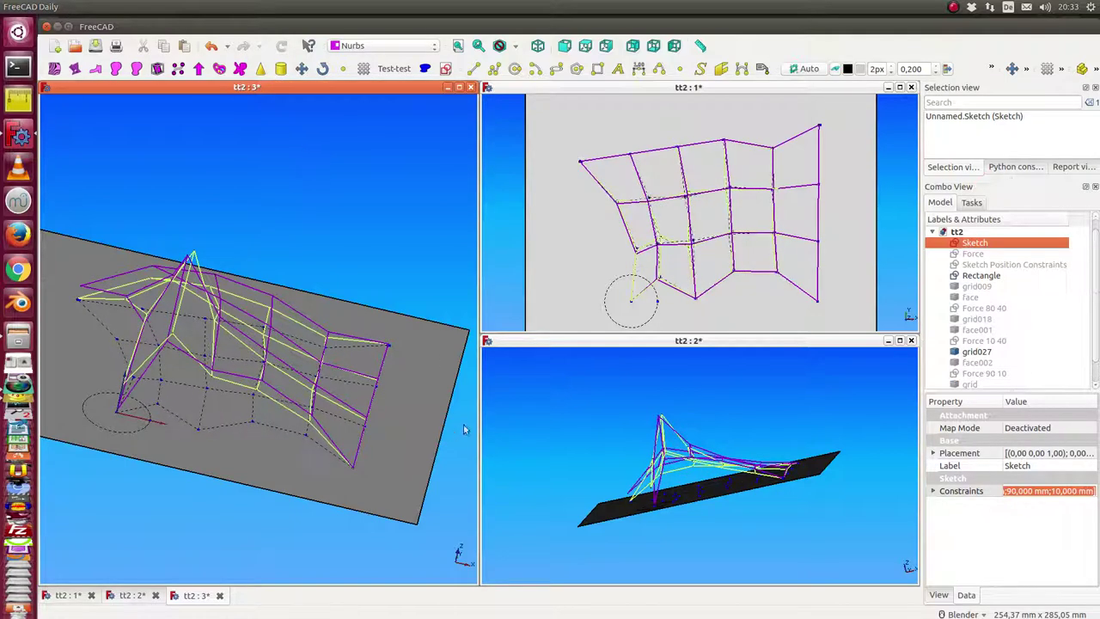
left_click(532, 420)
key("1")
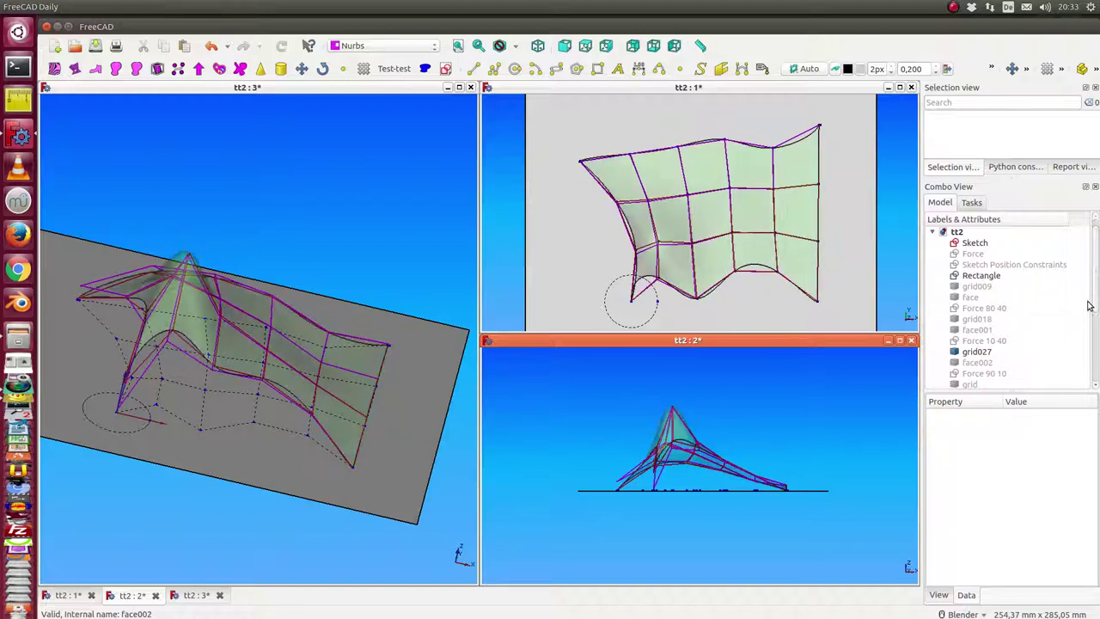
- Maximize the tt2:3 3-D view and orbit to inspect the new green skin surface
middle_click_drag(228, 484, 395, 154)
left_click(458, 88)
middle_click_drag(429, 344, 400, 318)
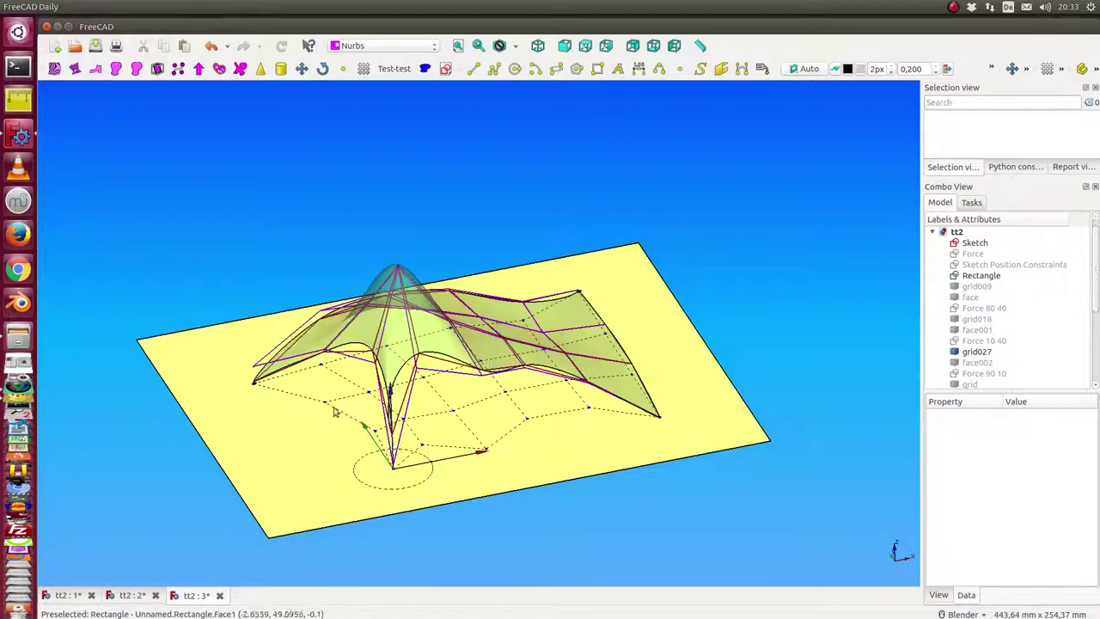
middle_click_drag(378, 443, 283, 368)
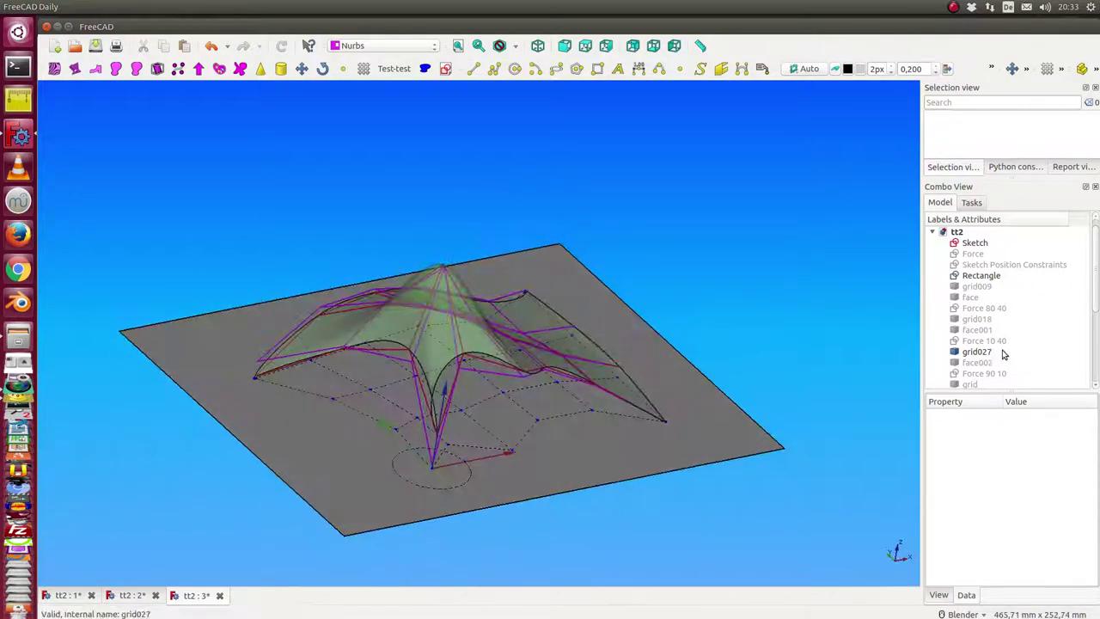
scroll(1004, 353, "down", 3)
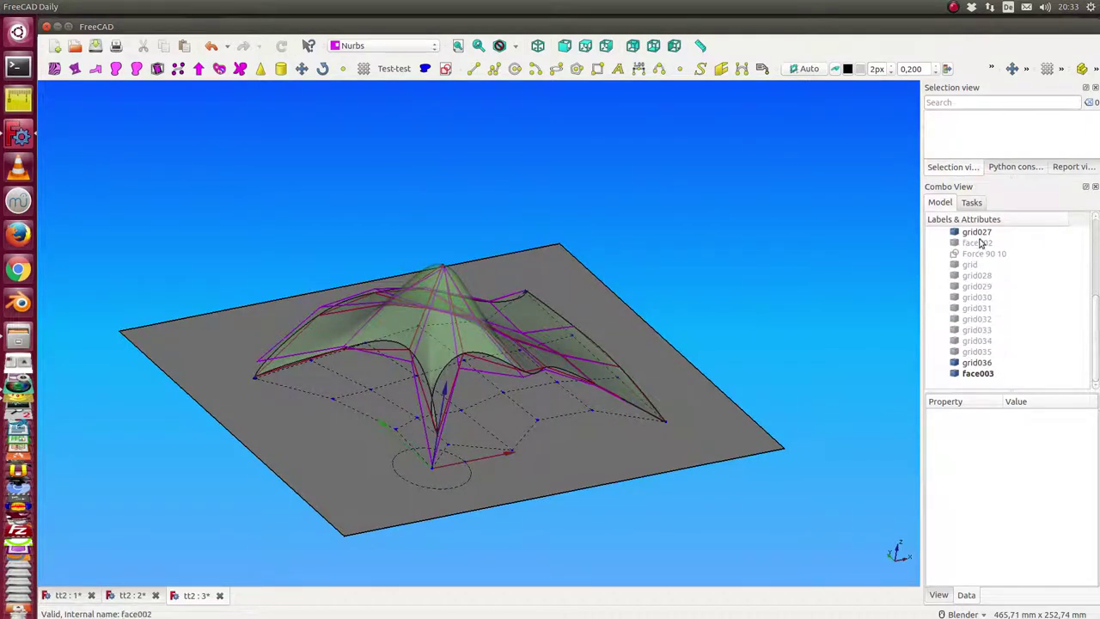
- Show the earlier face002 surface and orbit to compare it with the new skin
left_click(984, 244)
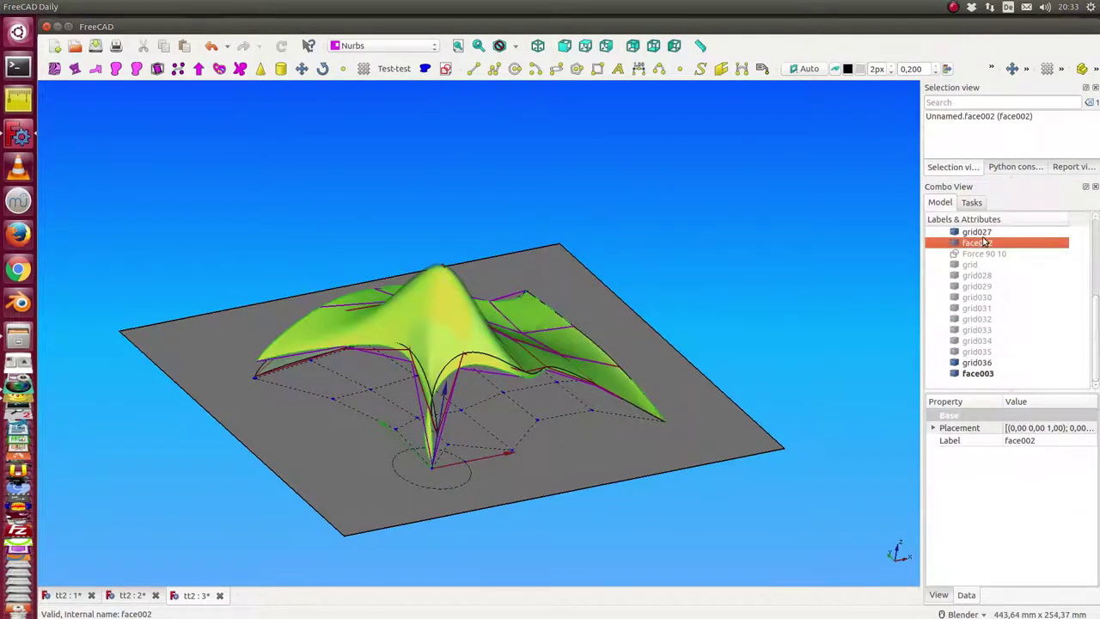
middle_click_drag(433, 434, 359, 434)
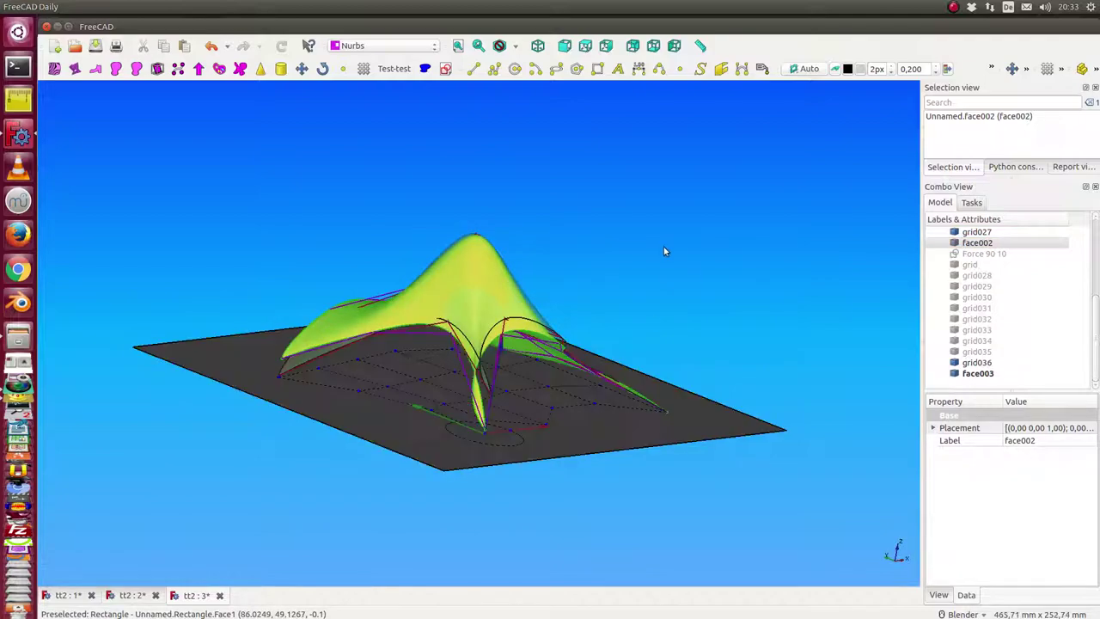
middle_click_drag(665, 243, 670, 410)
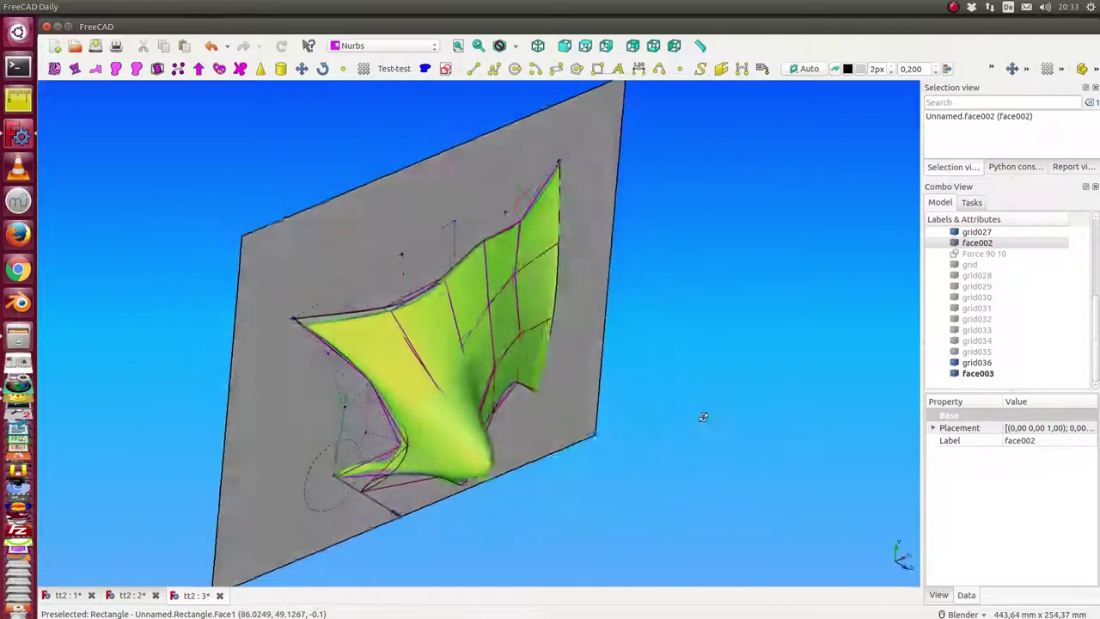
middle_click_drag(705, 416, 711, 256)
mouse_move(636, 233)
middle_mouse_down()
mouse_move(631, 258)
mouse_move(623, 239)
middle_mouse_up()
scroll(635, 234, "up", 2)
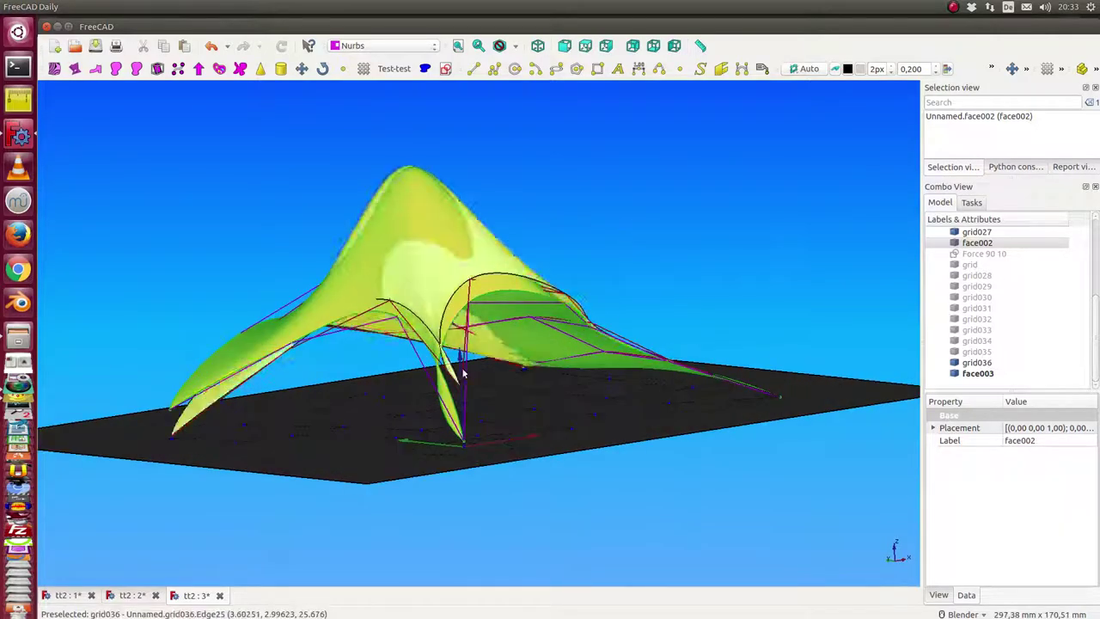
middle_click_drag(429, 338, 587, 332)
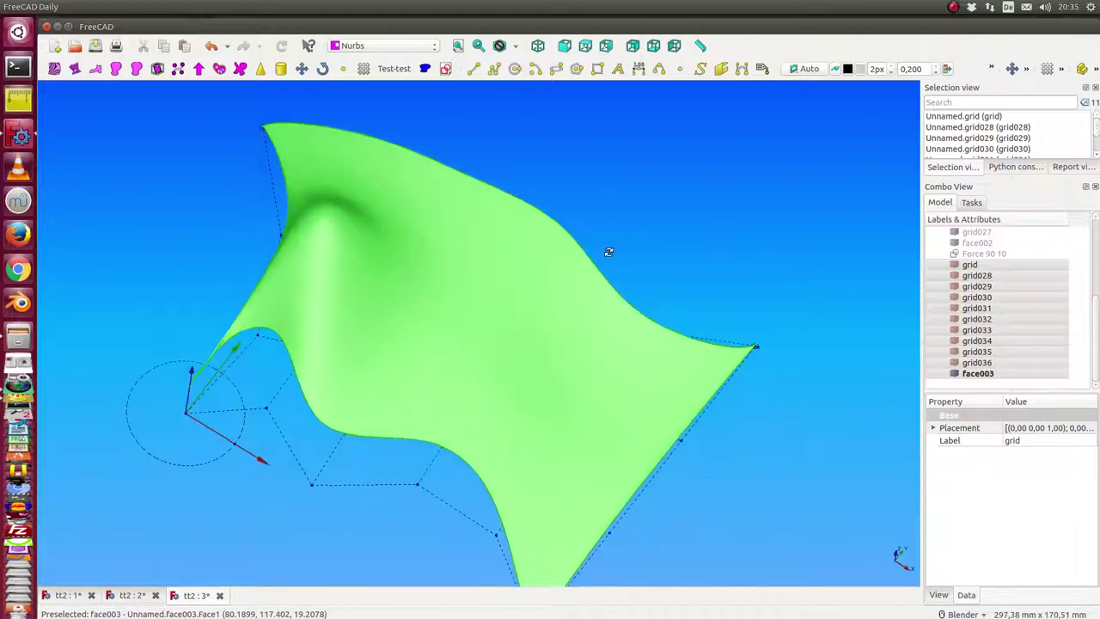
- Display all simulation grids from grid through grid036 together as wireframes
left_click(971, 264)
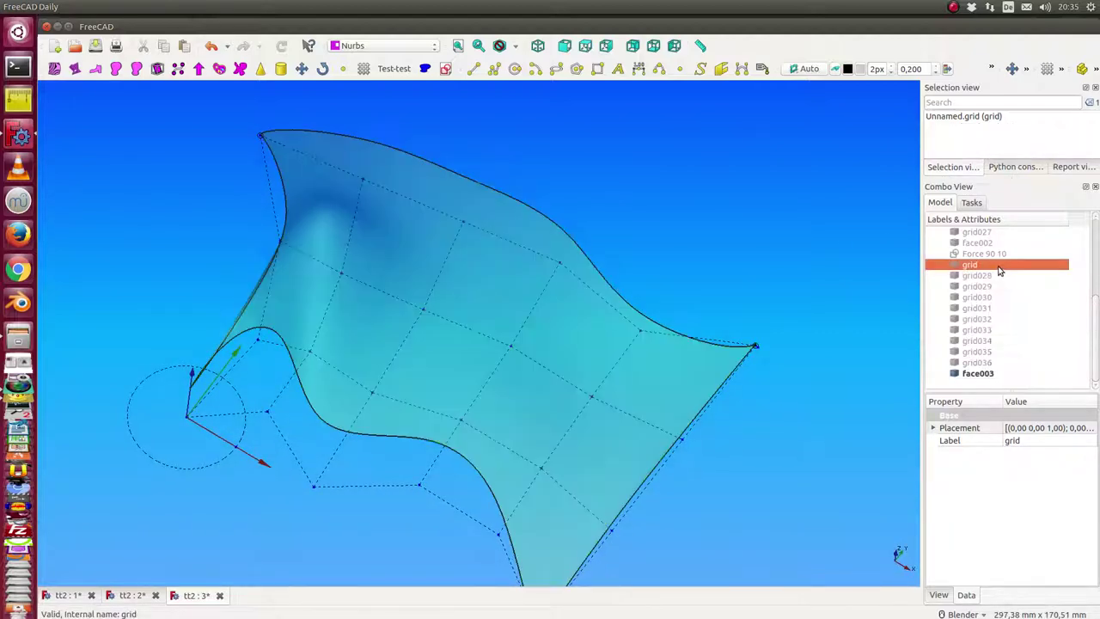
key("shift+Down")
key("shift+Down")
key("shift+Down")
key("shift+Down")
key("shift+Down")
key("shift+Down")
key("shift+Down")
key("shift+Down")
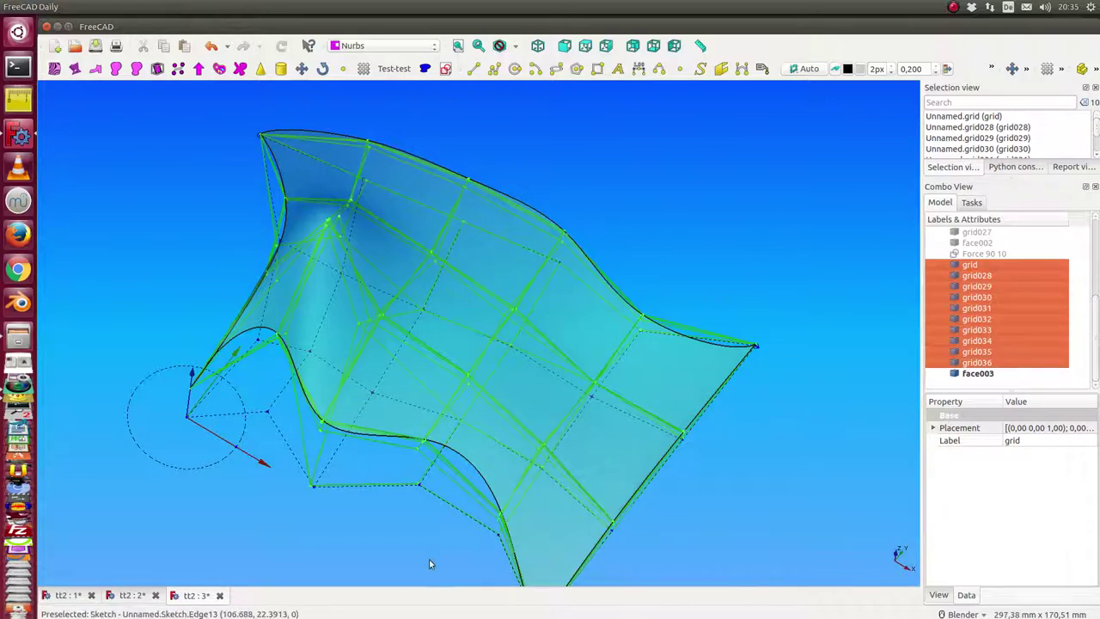
middle_click_drag(422, 569, 461, 462)
left_click(743, 306)
- Orbit the model to compare the grids against the skin's peak from several angles
middle_click_drag(646, 214, 639, 224)
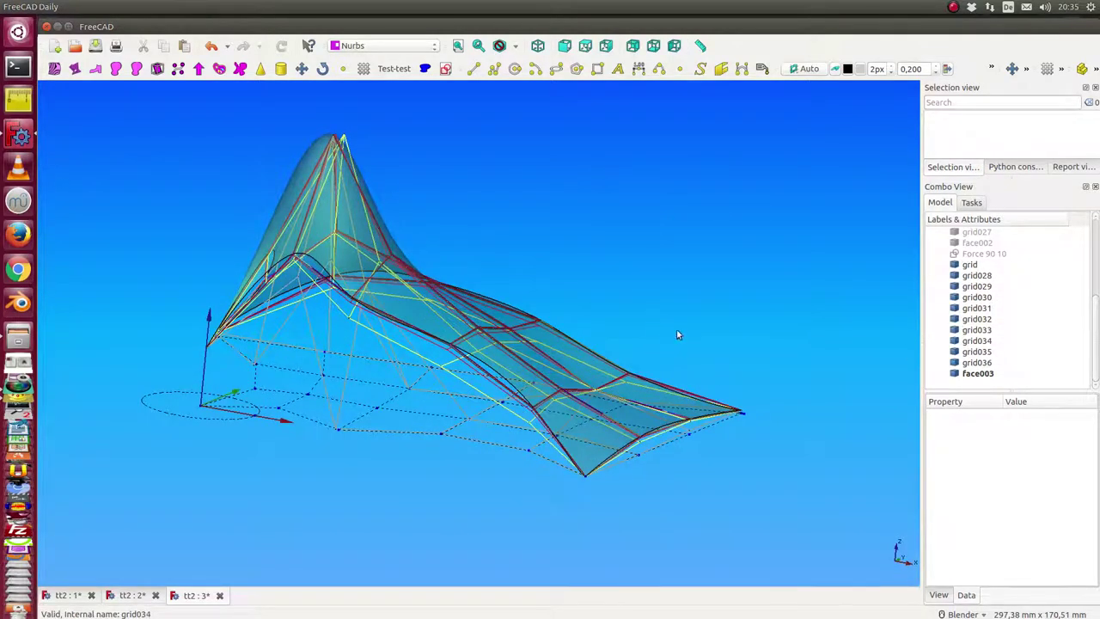
middle_click_drag(612, 346, 301, 165)
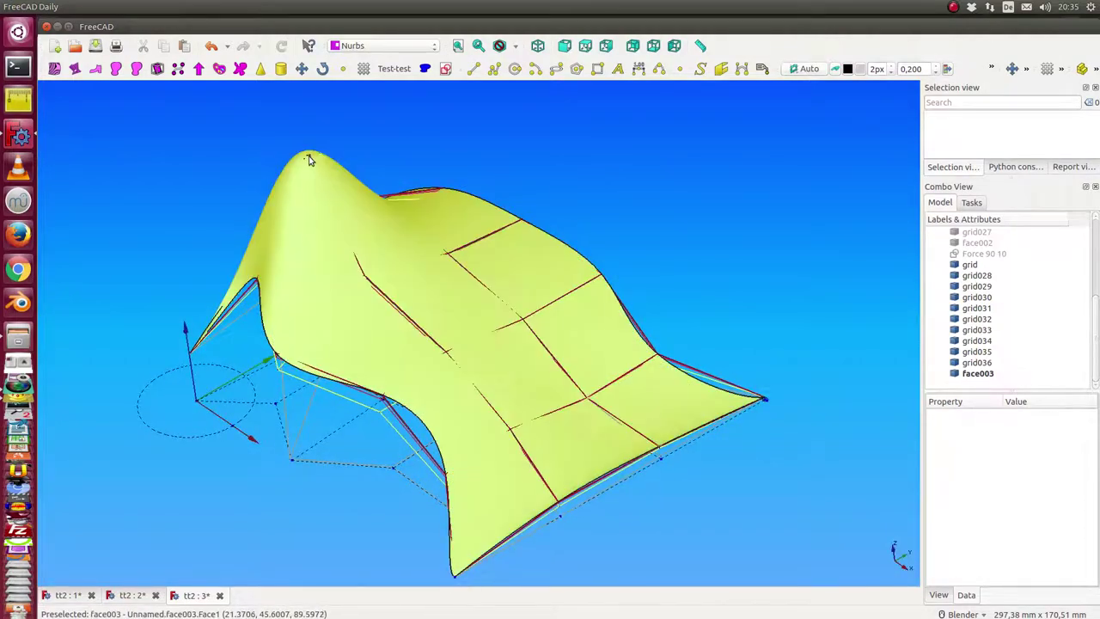
middle_click_drag(319, 152, 253, 189)
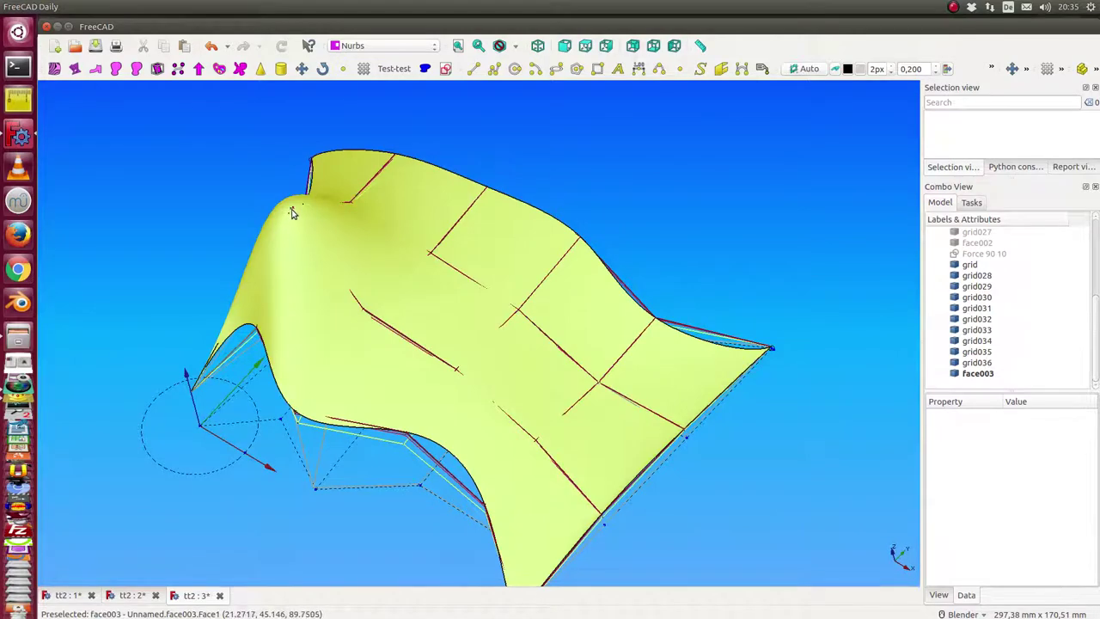
middle_click_drag(292, 213, 227, 246)
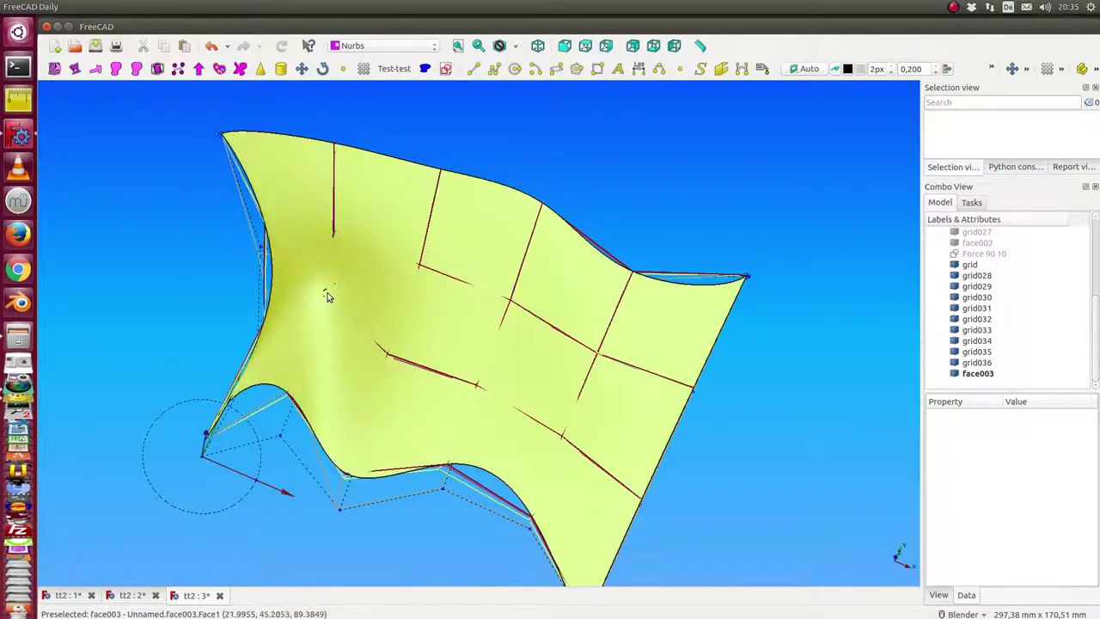
middle_click_drag(649, 547, 611, 392)
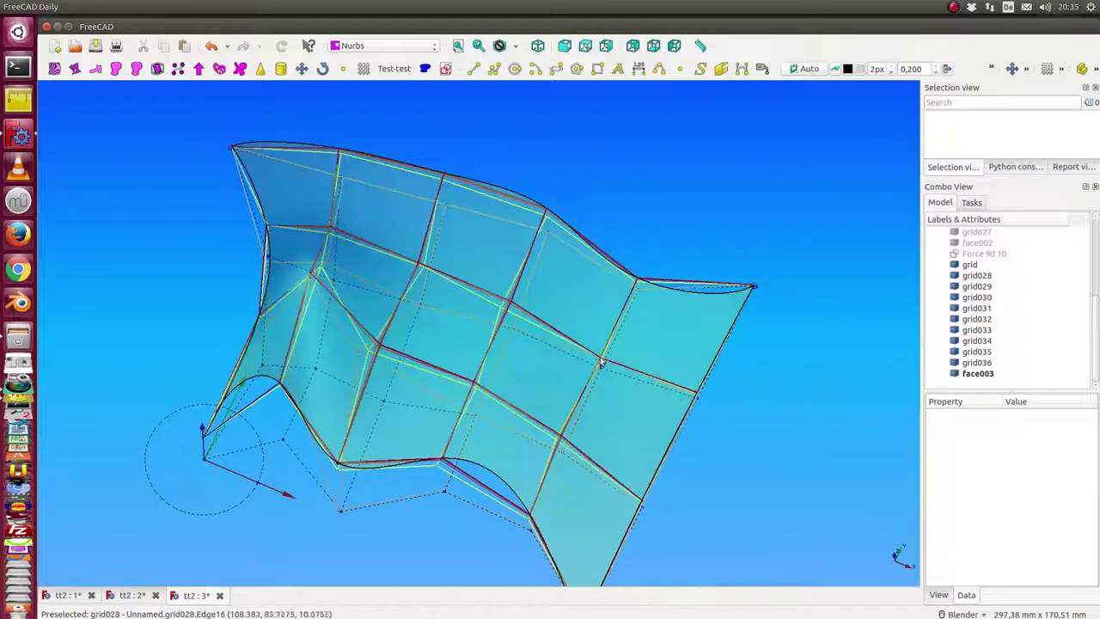
middle_click_drag(344, 583, 411, 248)
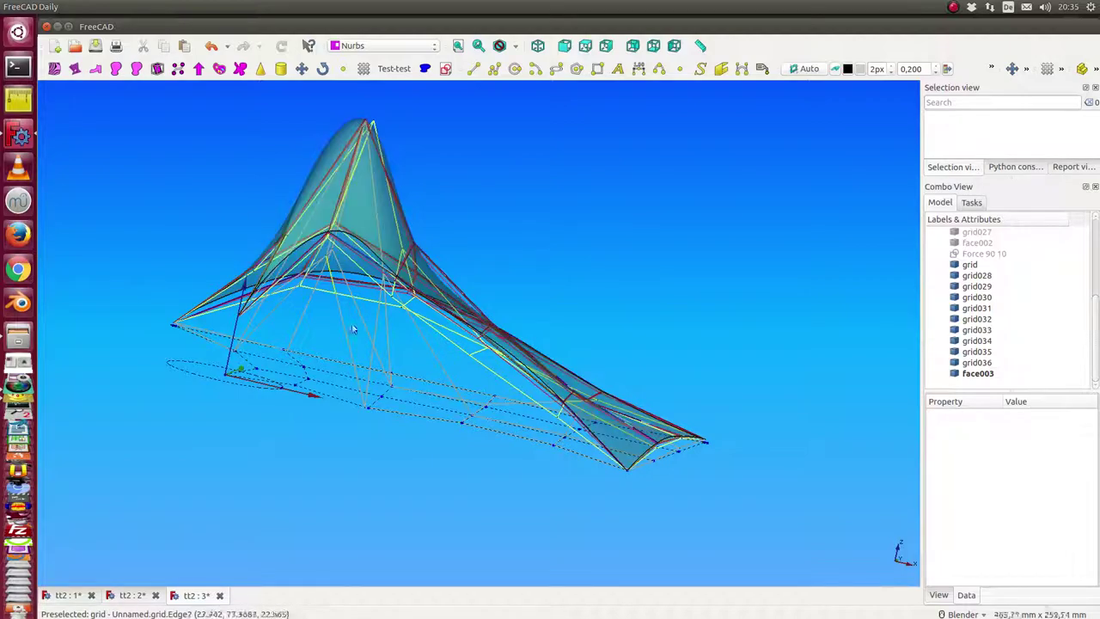
middle_click_drag(341, 341, 442, 402)
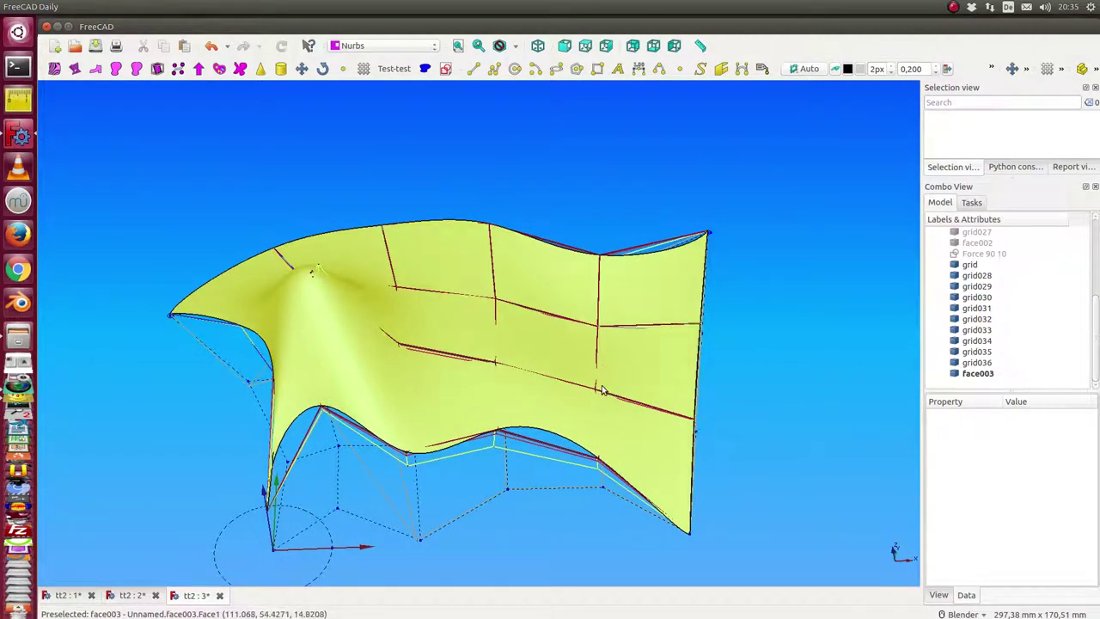
middle_click_drag(601, 389, 526, 479)
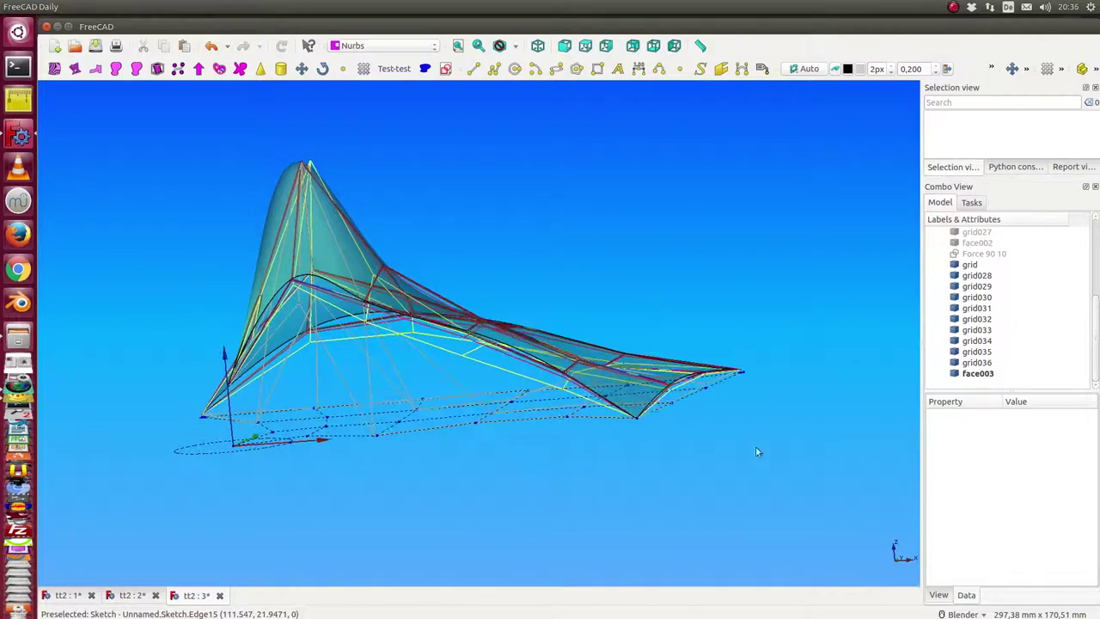
- Hide the face003 skin surface, leaving only the grid lines
left_click(979, 374)
left_click(775, 264)
middle_click_drag(775, 264, 550, 378)
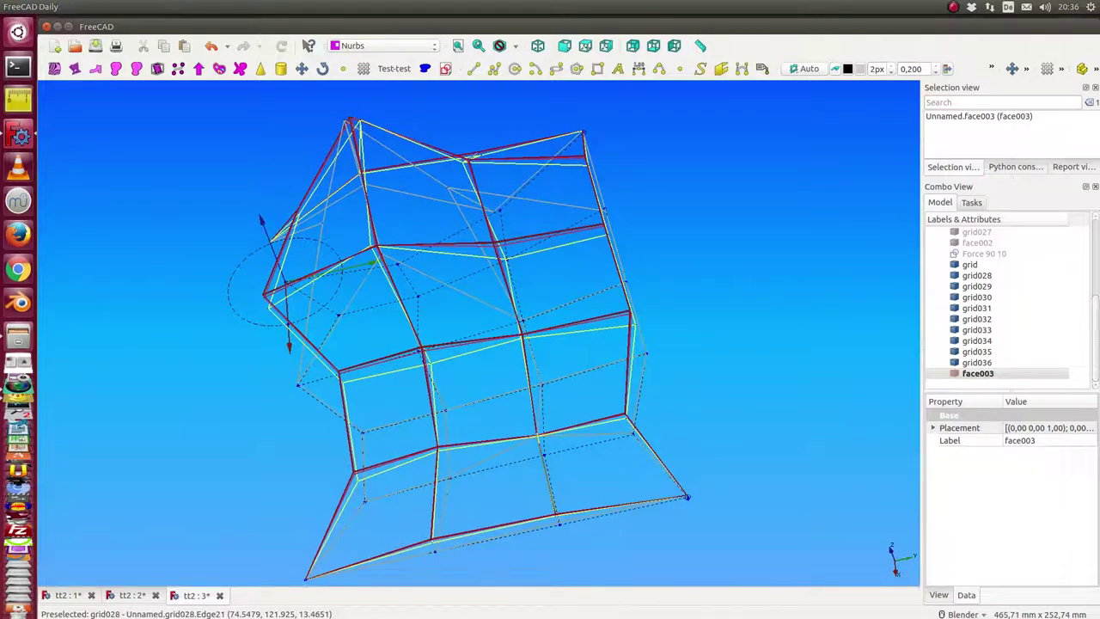